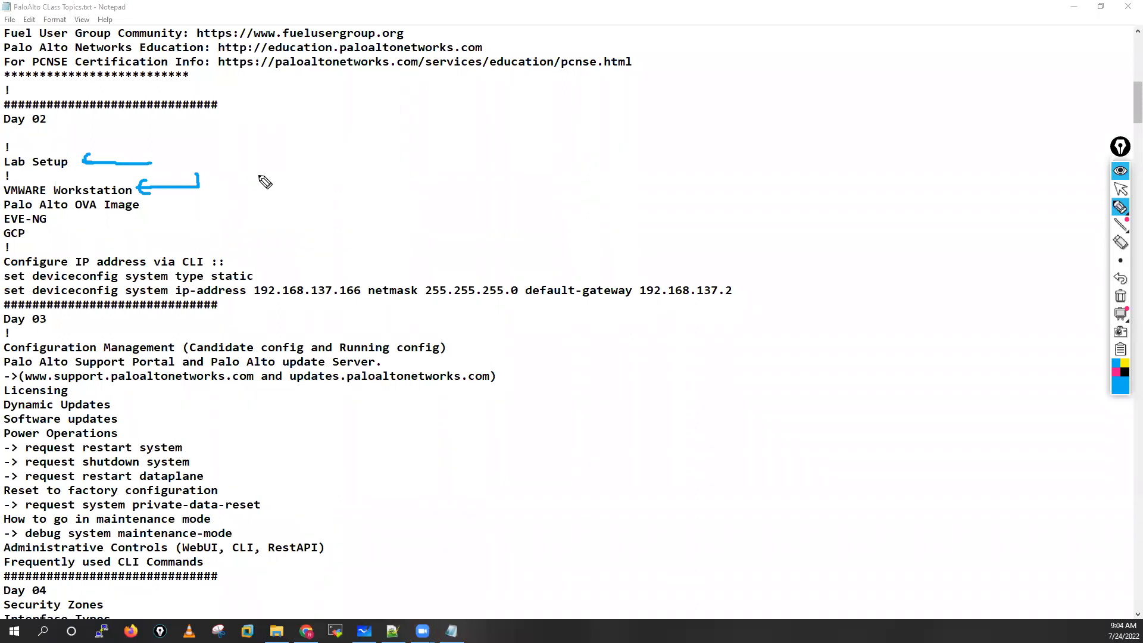
Step: Annotate the Day 02 lab setup notes with a circled NIC linked to VMWARE Workstation and marks beside Palo Alto OVA Image, EVE-NG and GCP
mouse_move(264, 170)
left_mouse_down()
mouse_move(319, 186)
mouse_move(294, 155)
mouse_move(224, 150)
left_mouse_up()
left_click_drag(150, 180, 166, 183)
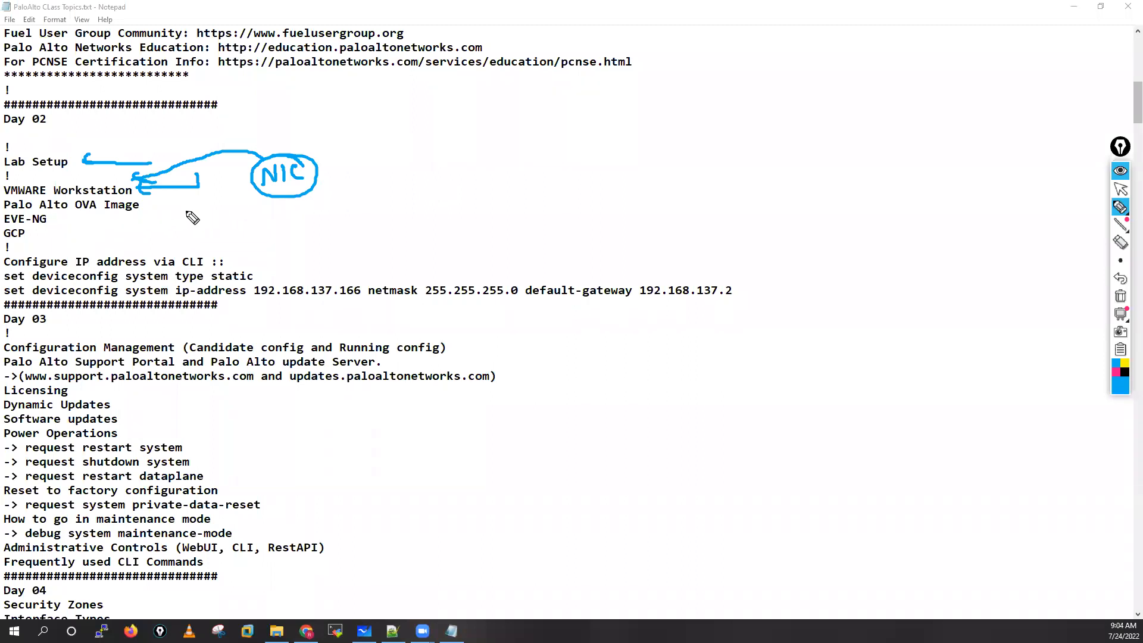
mouse_move(208, 205)
left_mouse_down()
mouse_move(153, 206)
mouse_move(170, 211)
left_mouse_up()
left_click_drag(106, 216, 138, 196)
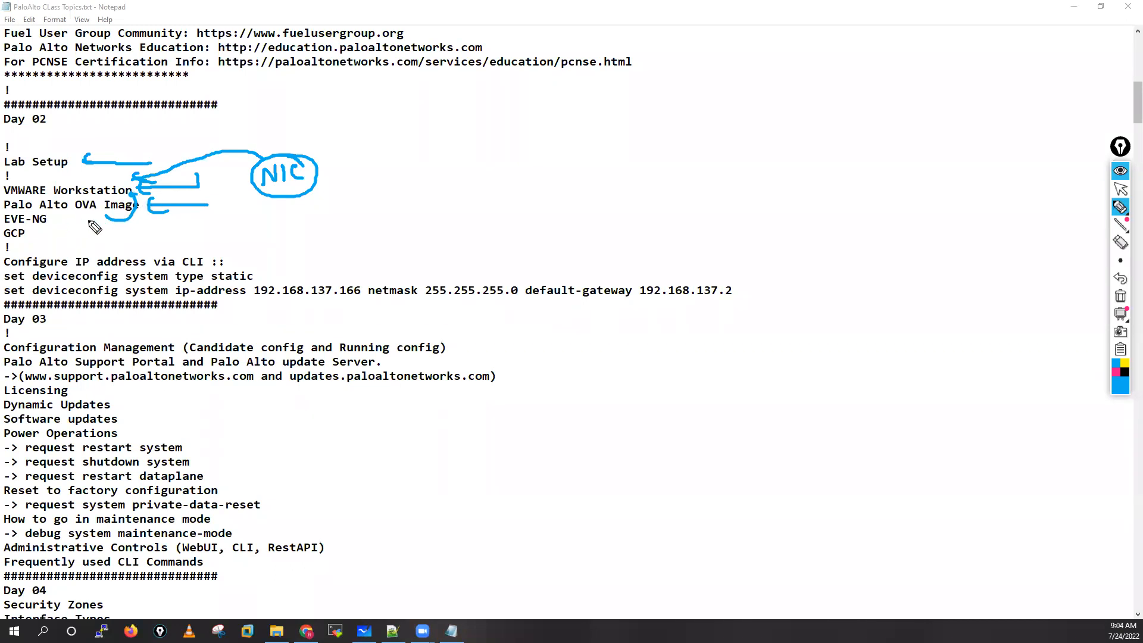
left_click_drag(99, 222, 57, 228)
left_click_drag(74, 176, 114, 170)
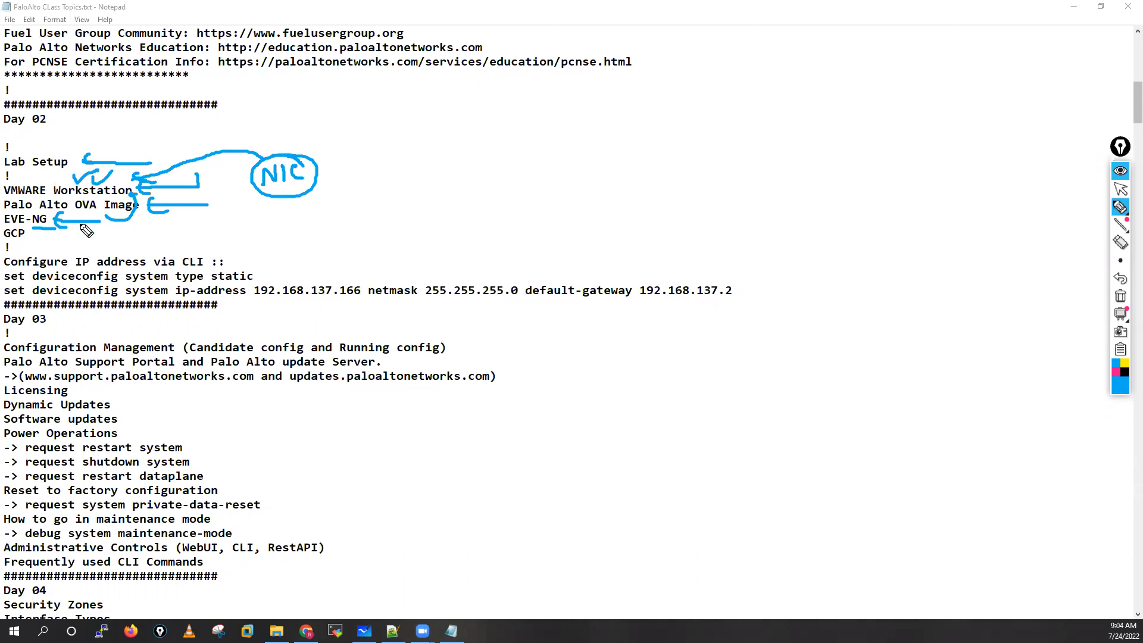
mouse_move(79, 226)
left_mouse_down()
mouse_move(96, 240)
mouse_move(48, 244)
mouse_move(7, 226)
mouse_move(30, 236)
left_mouse_up()
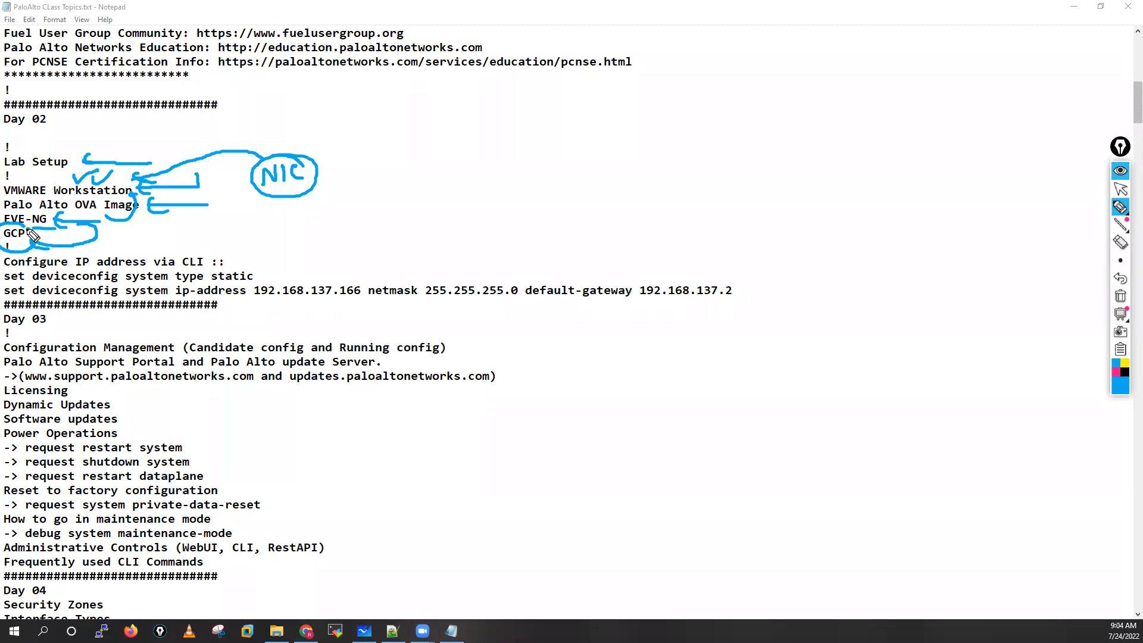
Step: Erase the annotations, mark the Palo Alto OVA Image line with the pen once more, and clear the notes again
left_click(1121, 296)
mouse_move(1121, 207)
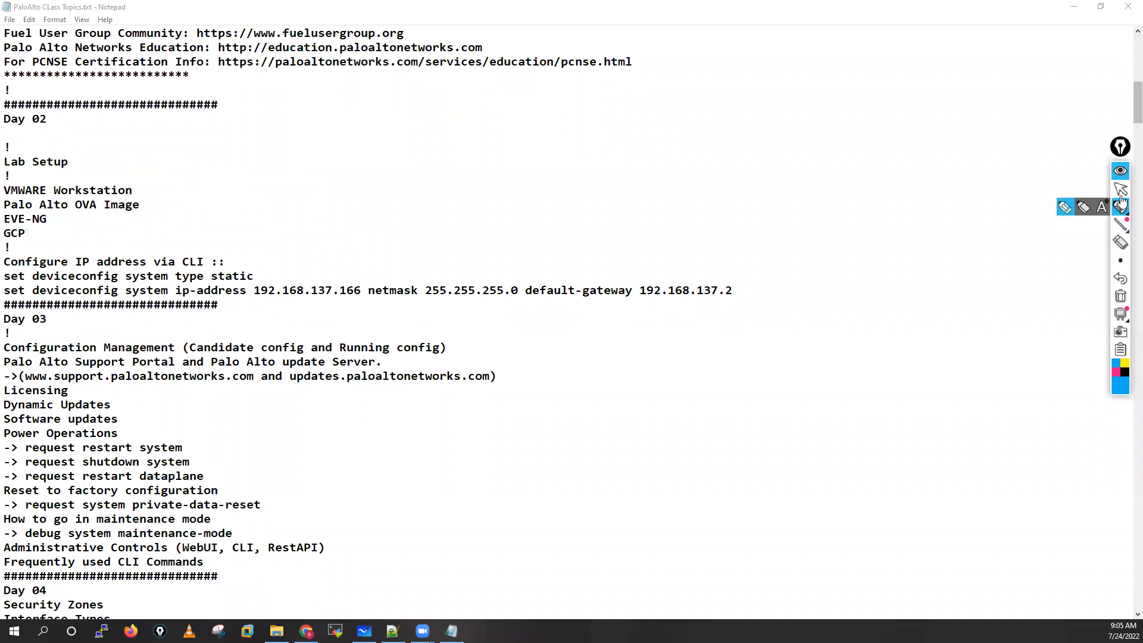
left_click(1067, 208)
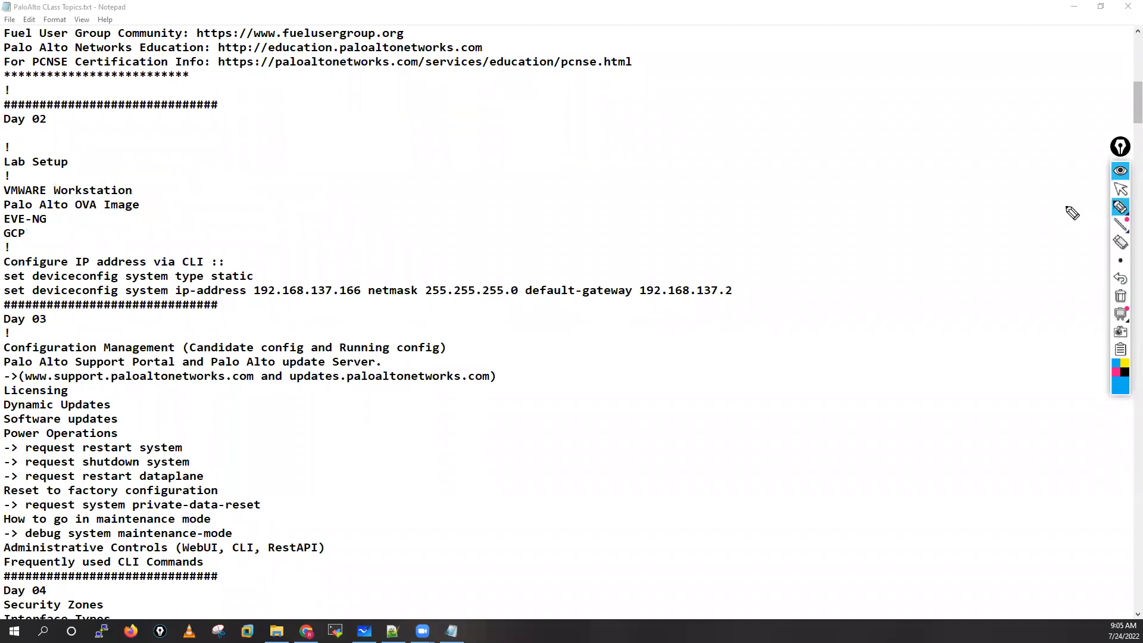
left_click_drag(223, 205, 160, 215)
left_click(1120, 296)
left_click(1121, 190)
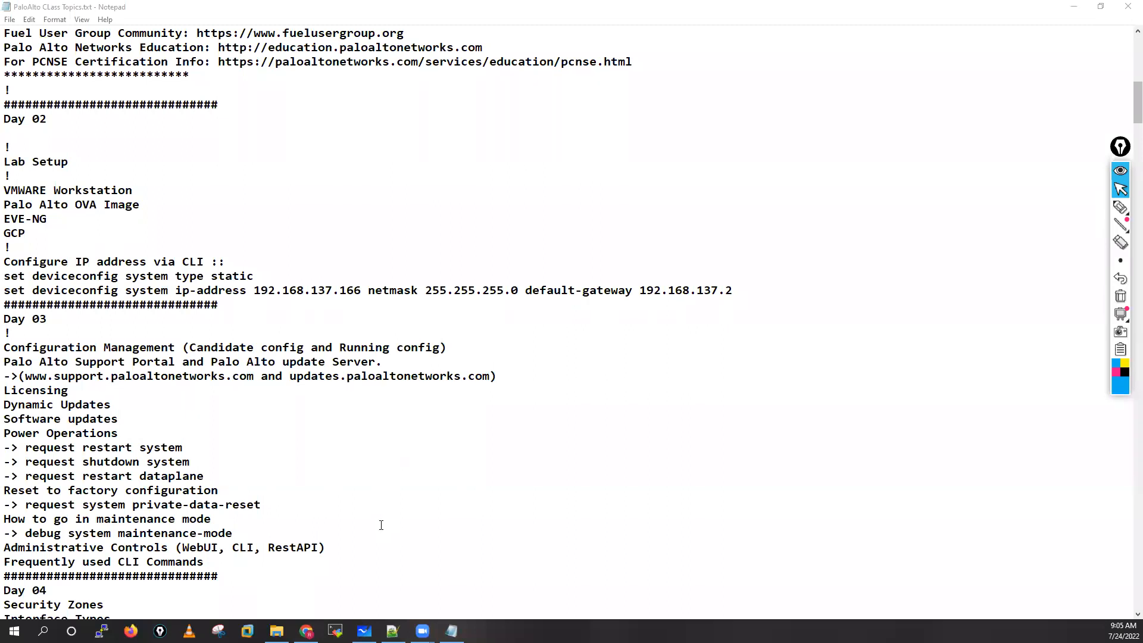
Step: Switch to Chrome's LabSetup YouTube playlist and mark the Windows Server 2016 installation video and the topics of the Active Directory video
left_click(306, 631)
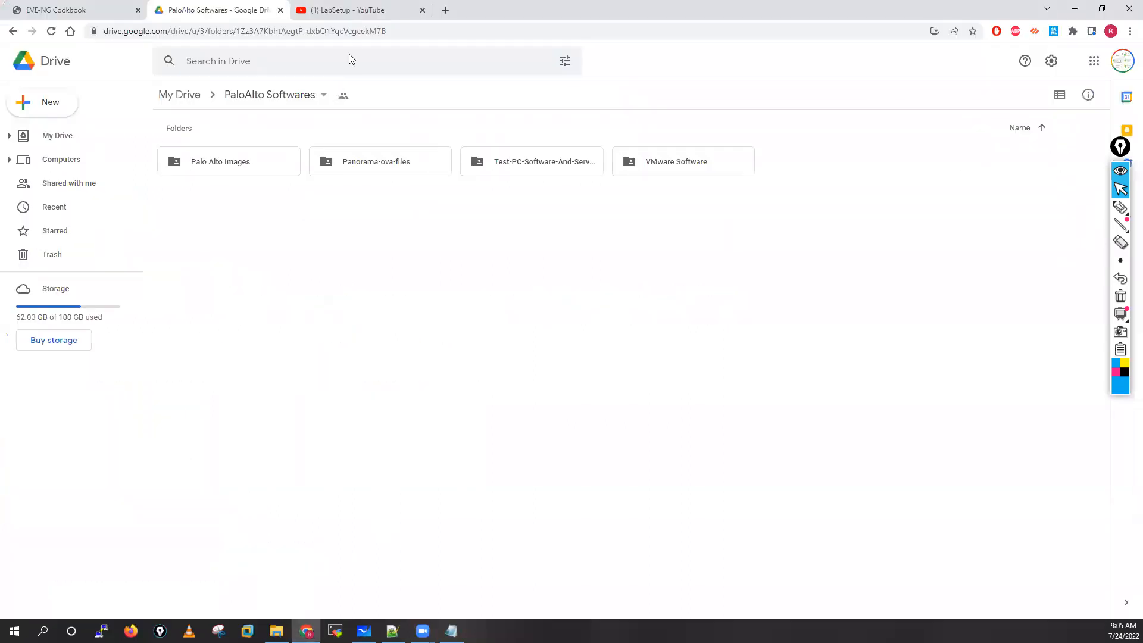
left_click(349, 9)
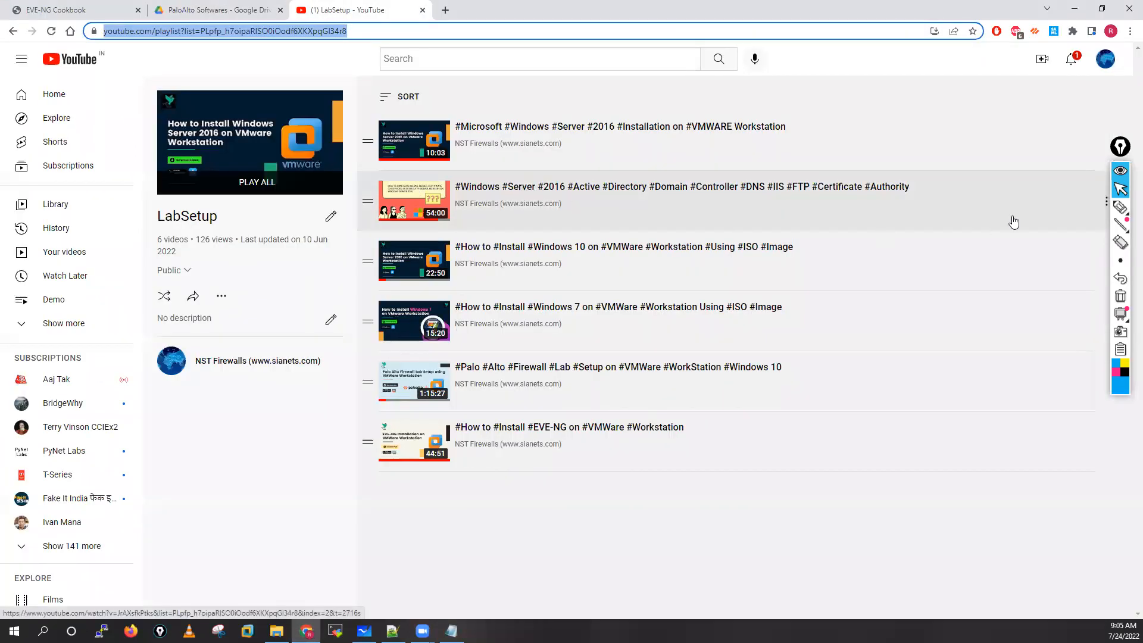
left_click(1120, 207)
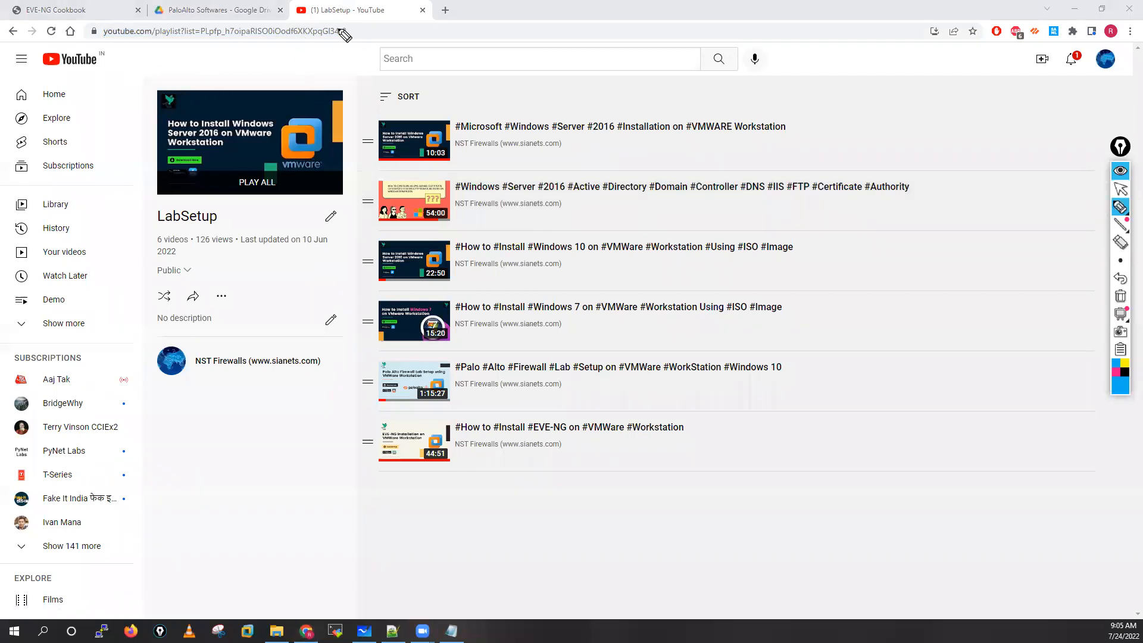
mouse_move(493, 115)
left_mouse_down()
mouse_move(381, 117)
mouse_move(470, 158)
mouse_move(648, 146)
left_mouse_up()
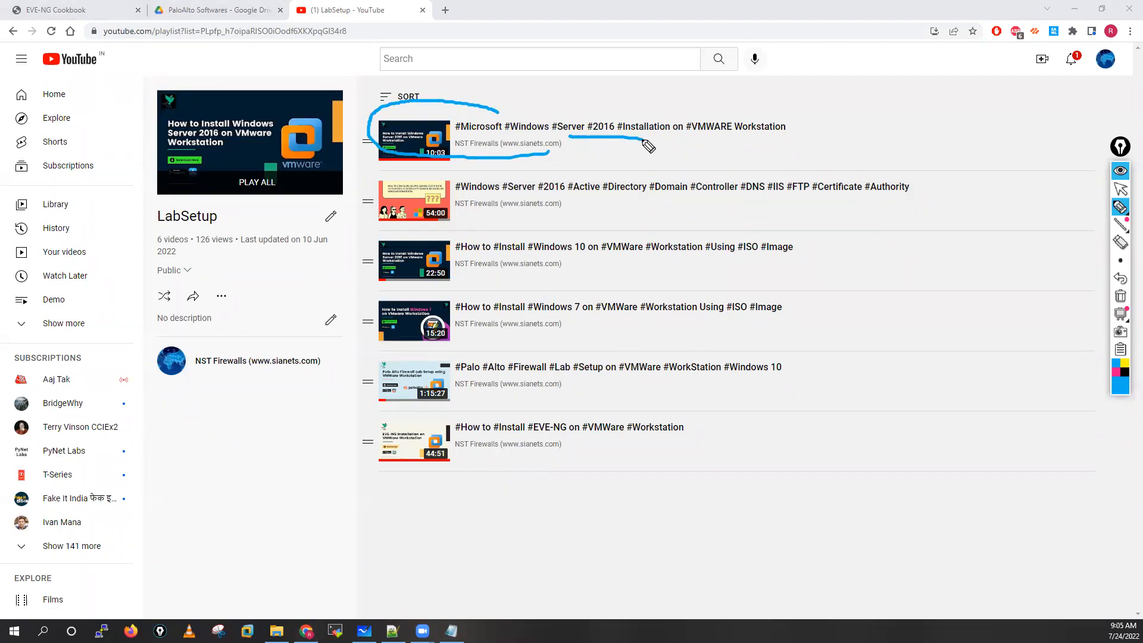
mouse_move(399, 176)
left_mouse_down()
mouse_move(360, 204)
mouse_move(436, 233)
left_mouse_up()
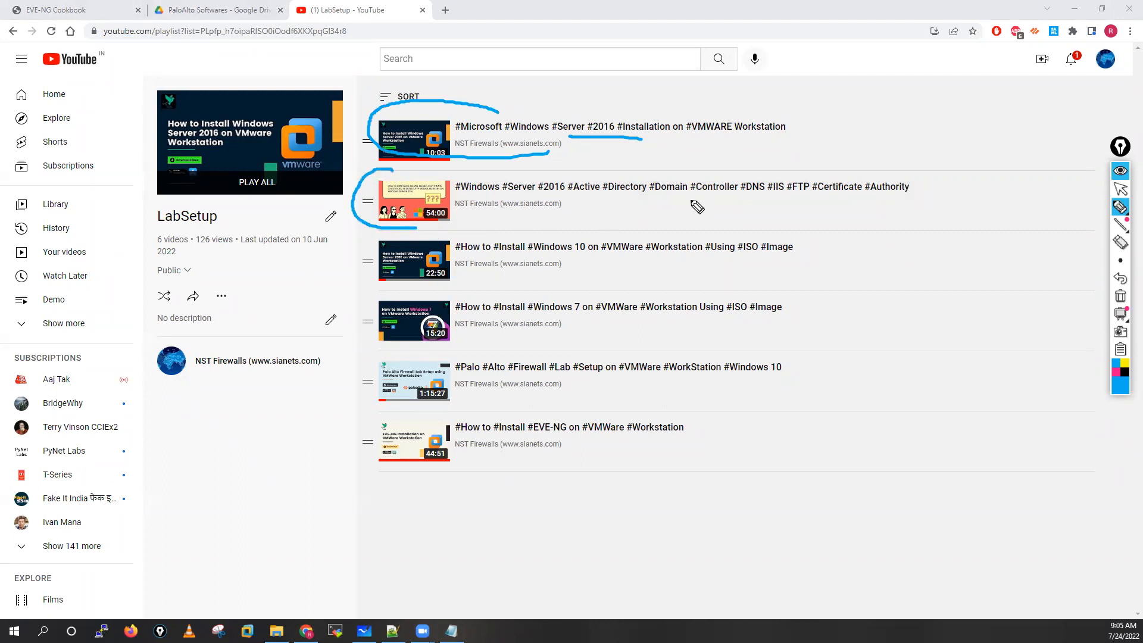
left_click_drag(574, 198, 767, 194)
left_click(770, 197)
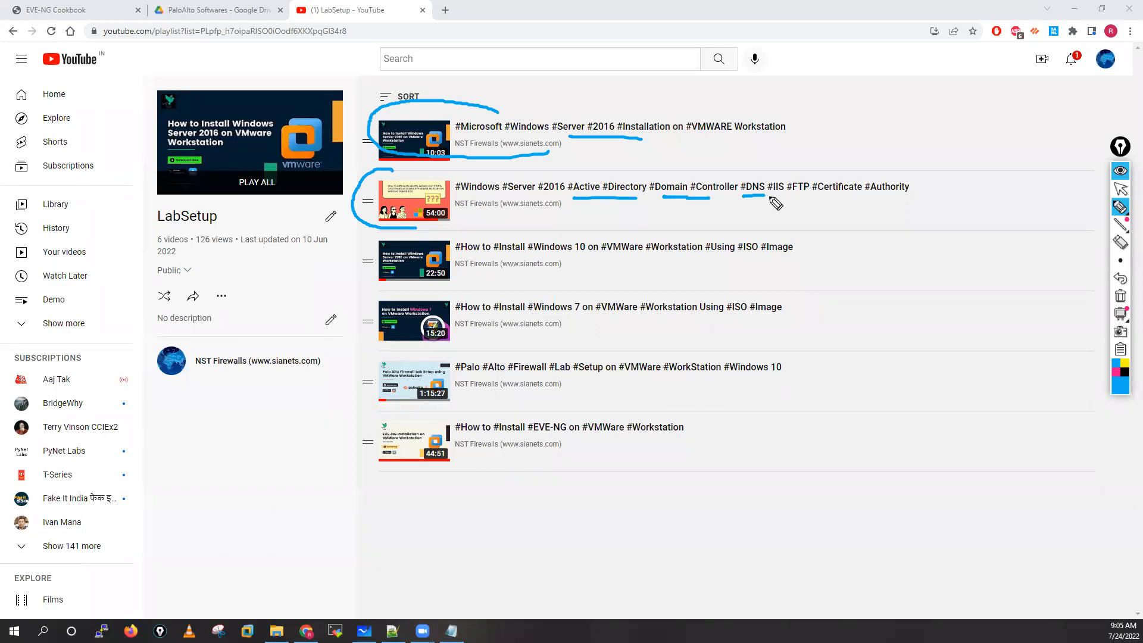
left_click_drag(787, 195, 912, 191)
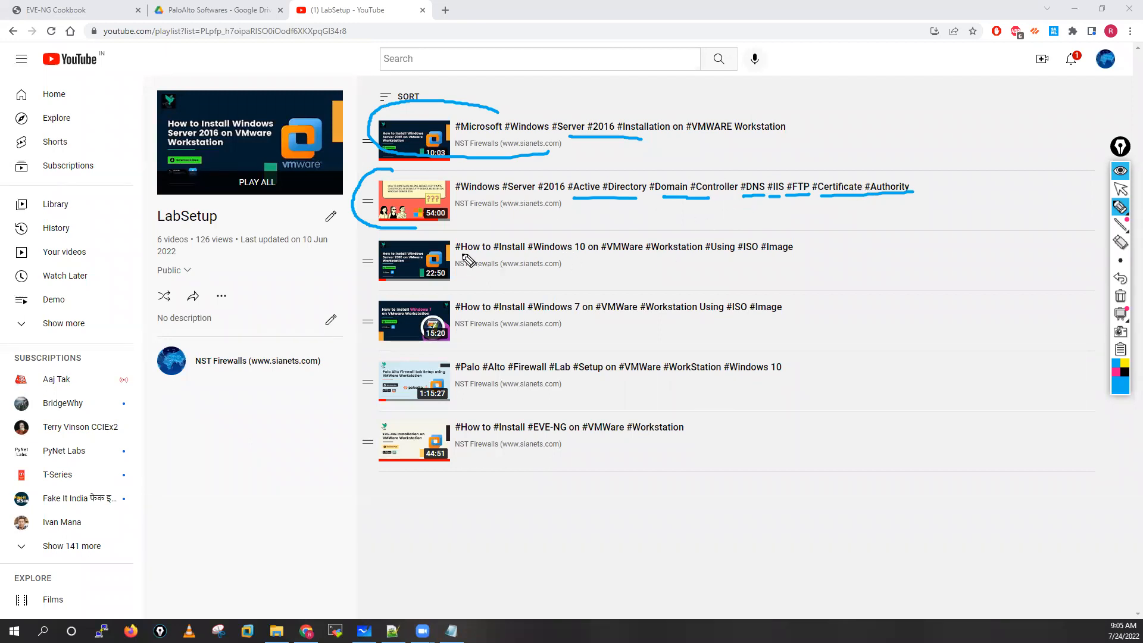
Step: Underline the Windows 10, Windows 7, Palo Alto Firewall lab and EVE-NG video titles, and erase all drawings from the page
left_click_drag(460, 256, 599, 257)
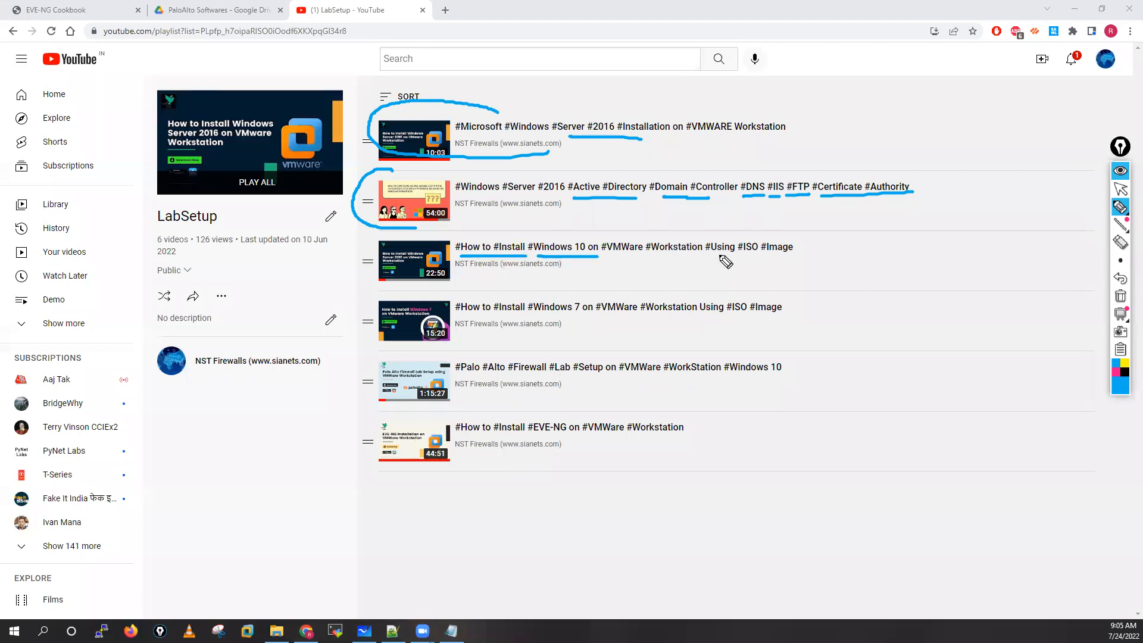
left_click_drag(460, 321, 595, 310)
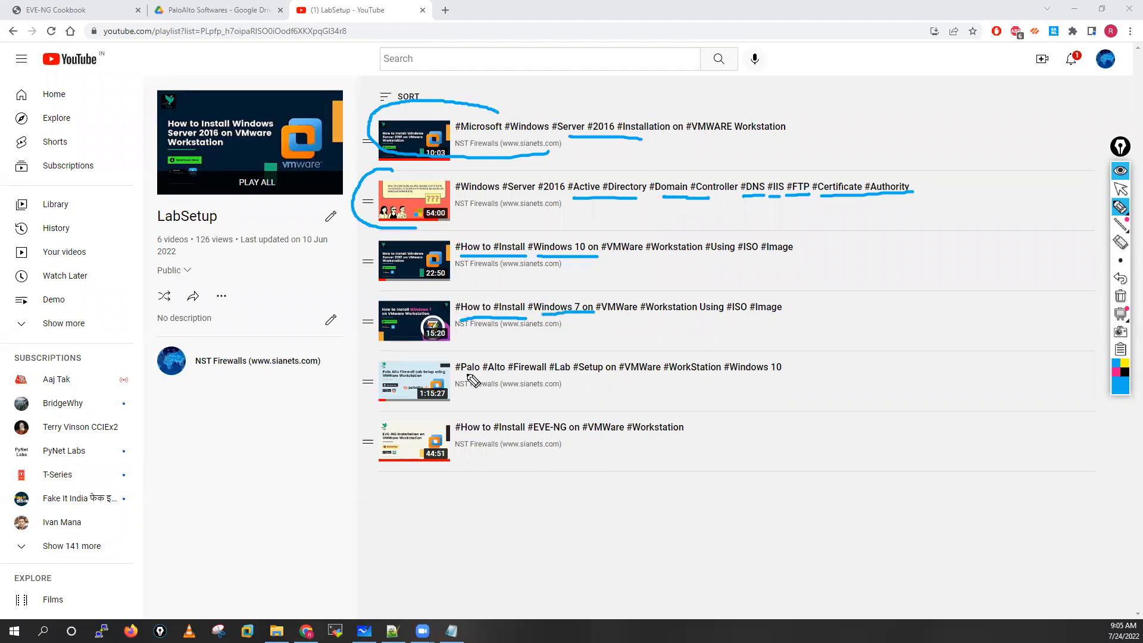
left_click_drag(463, 377, 688, 380)
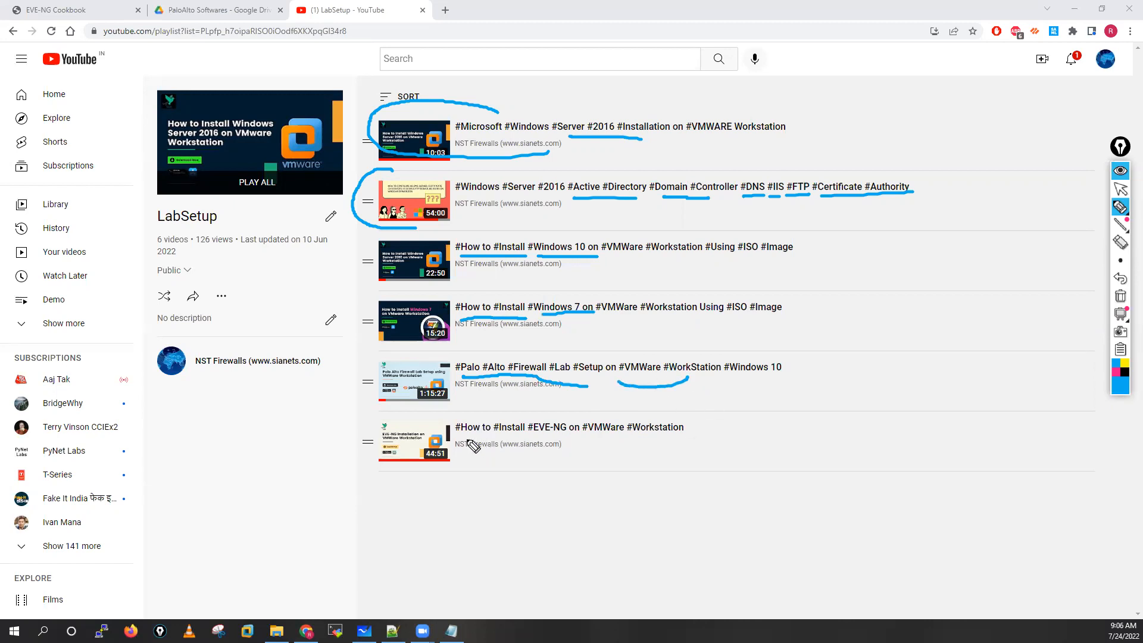
left_click_drag(465, 439, 529, 439)
left_click(1120, 296)
left_click(1122, 190)
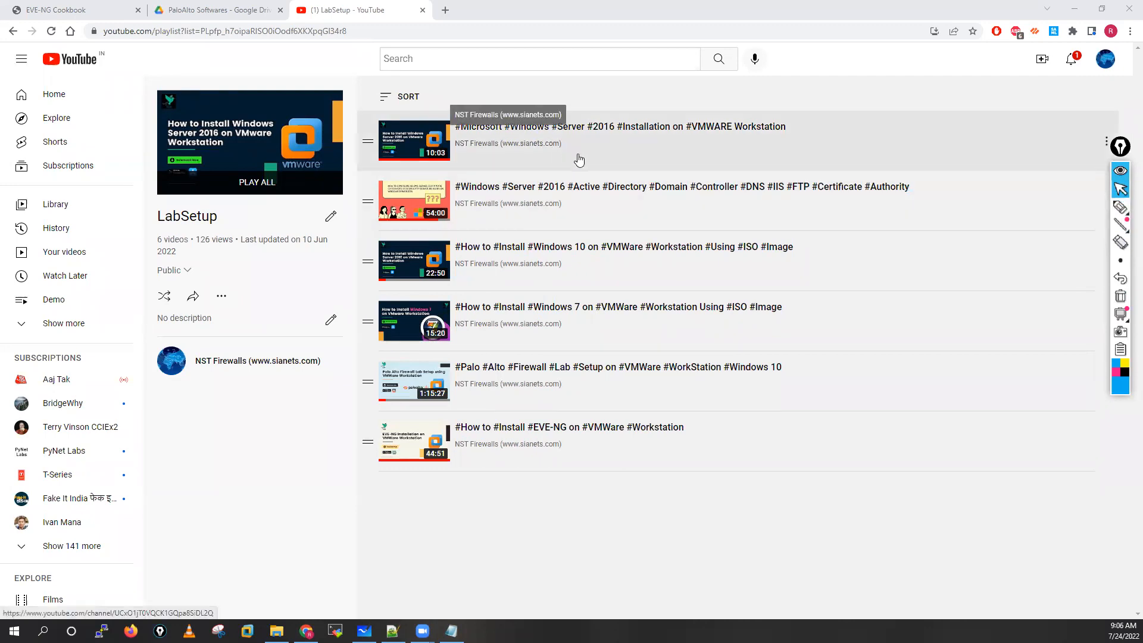
Step: Switch to Google Drive and open the PaloAlto Softwares folder from the root of My Drive
left_click(214, 9)
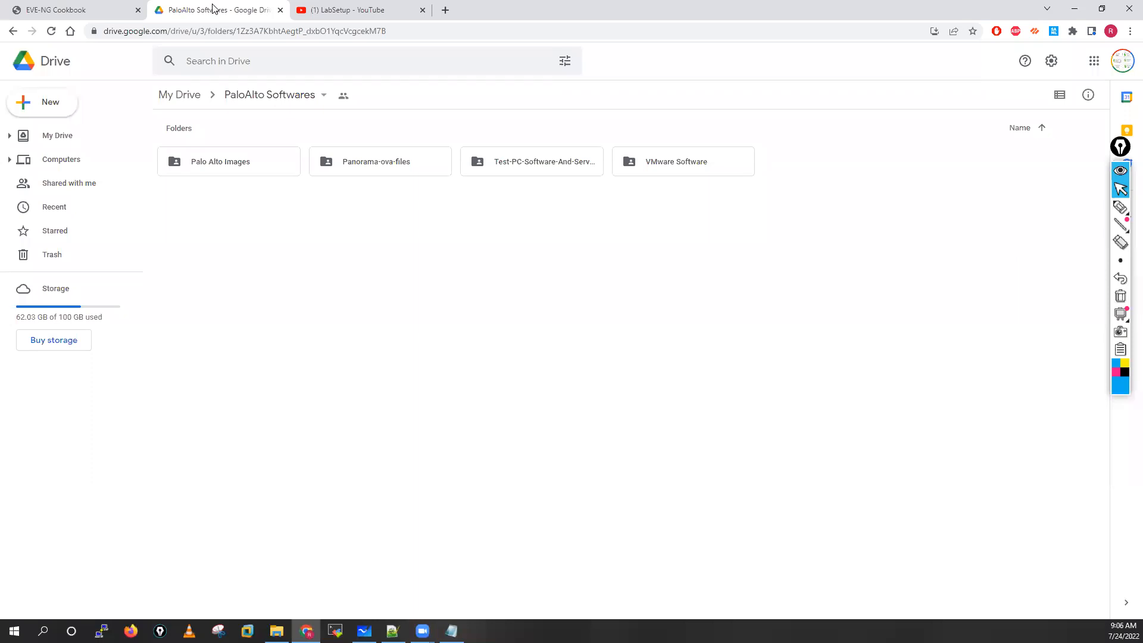
left_click(180, 96)
left_click(355, 318)
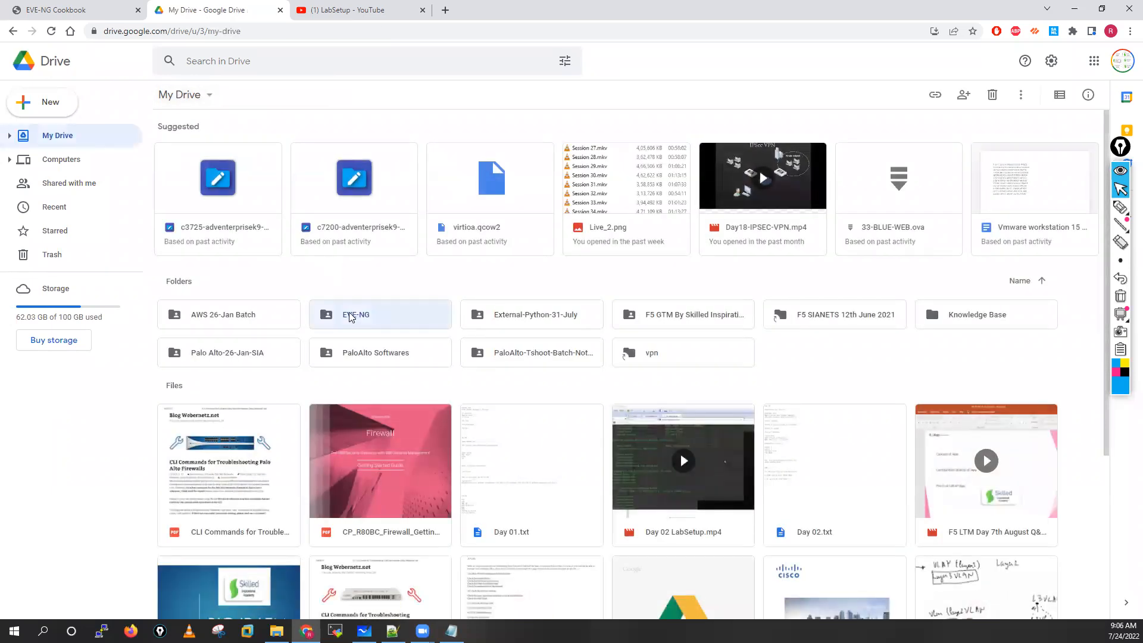
left_click(374, 360)
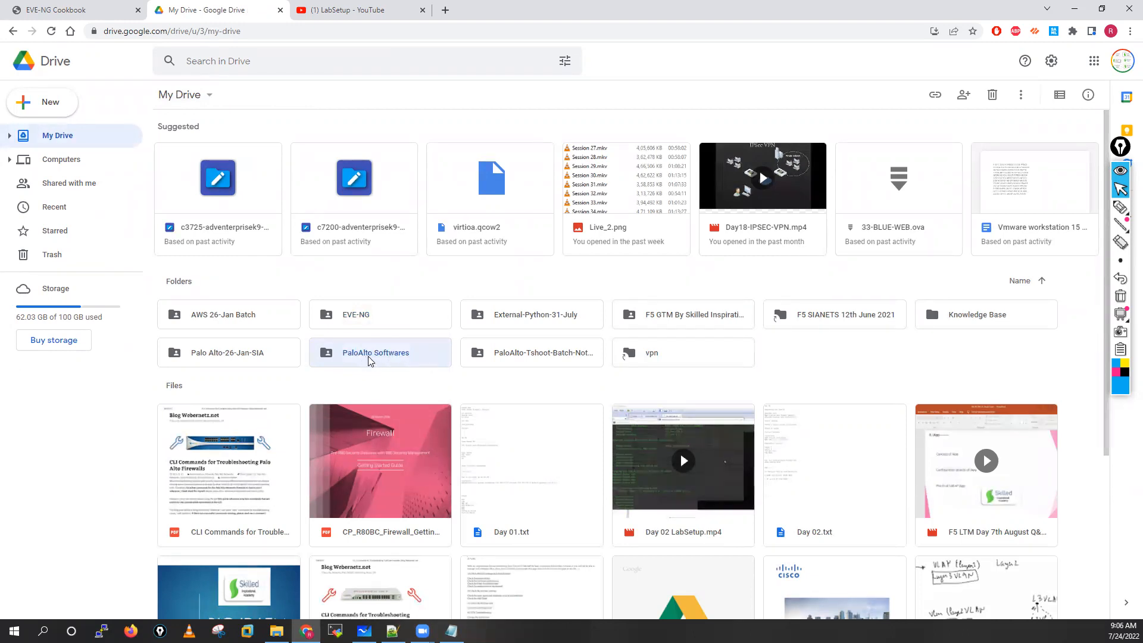
double_click(373, 362)
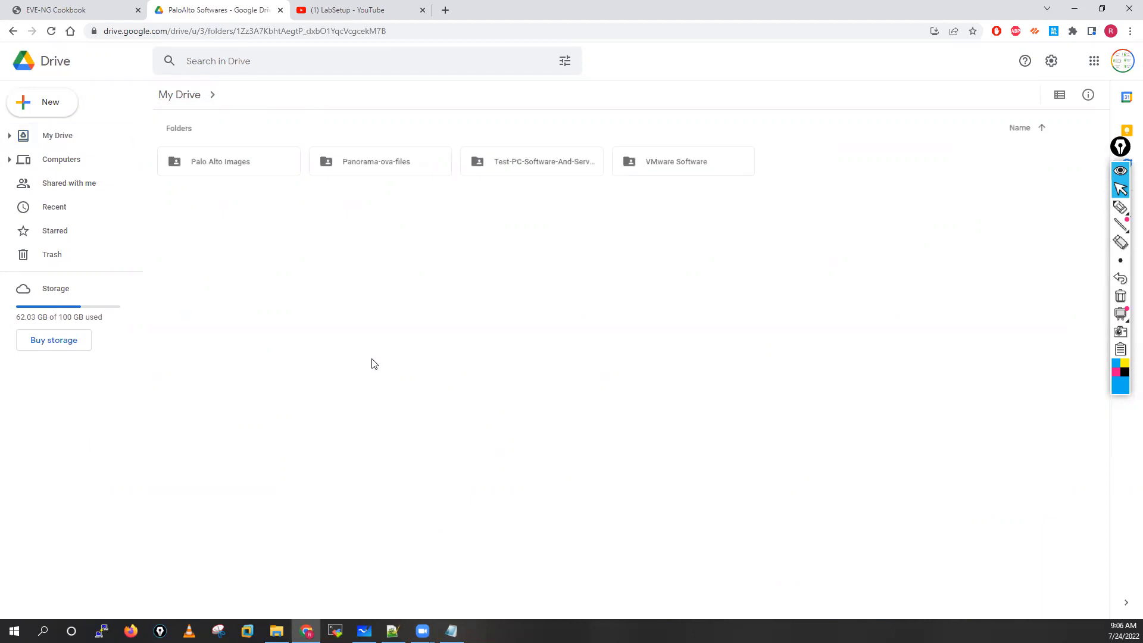
Step: Circle and tick the Palo Alto Images, Panorama-ova-files, Test-PC software and VMware Software folders, and erase the drawings
left_click(1121, 206)
mouse_move(208, 147)
left_mouse_down()
mouse_move(277, 179)
mouse_move(185, 136)
left_mouse_up()
mouse_move(214, 186)
left_mouse_down()
mouse_move(223, 212)
mouse_move(255, 196)
left_mouse_up()
mouse_move(388, 153)
left_mouse_down()
mouse_move(348, 145)
mouse_move(401, 191)
mouse_move(379, 137)
left_mouse_up()
left_click_drag(369, 202, 413, 199)
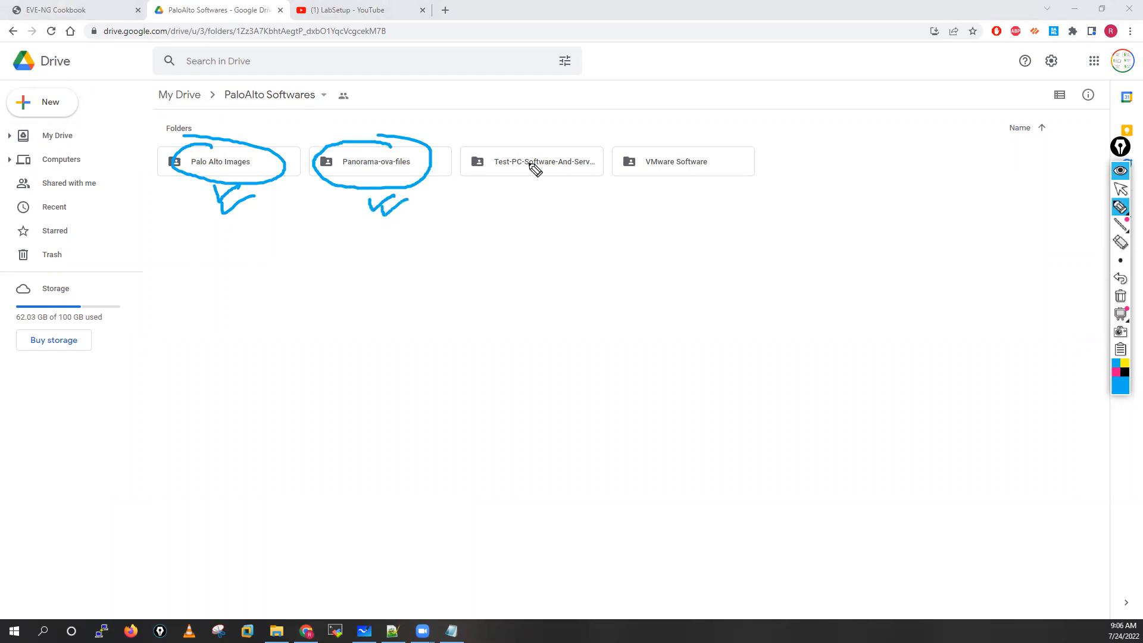
mouse_move(567, 145)
left_mouse_down()
mouse_move(512, 145)
mouse_move(482, 185)
mouse_move(592, 176)
mouse_move(554, 146)
left_mouse_up()
left_click_drag(536, 211, 570, 210)
mouse_move(702, 141)
left_mouse_down()
mouse_move(622, 158)
mouse_move(734, 181)
mouse_move(663, 122)
left_mouse_up()
mouse_move(717, 189)
left_mouse_down()
mouse_move(719, 203)
mouse_move(749, 203)
left_mouse_up()
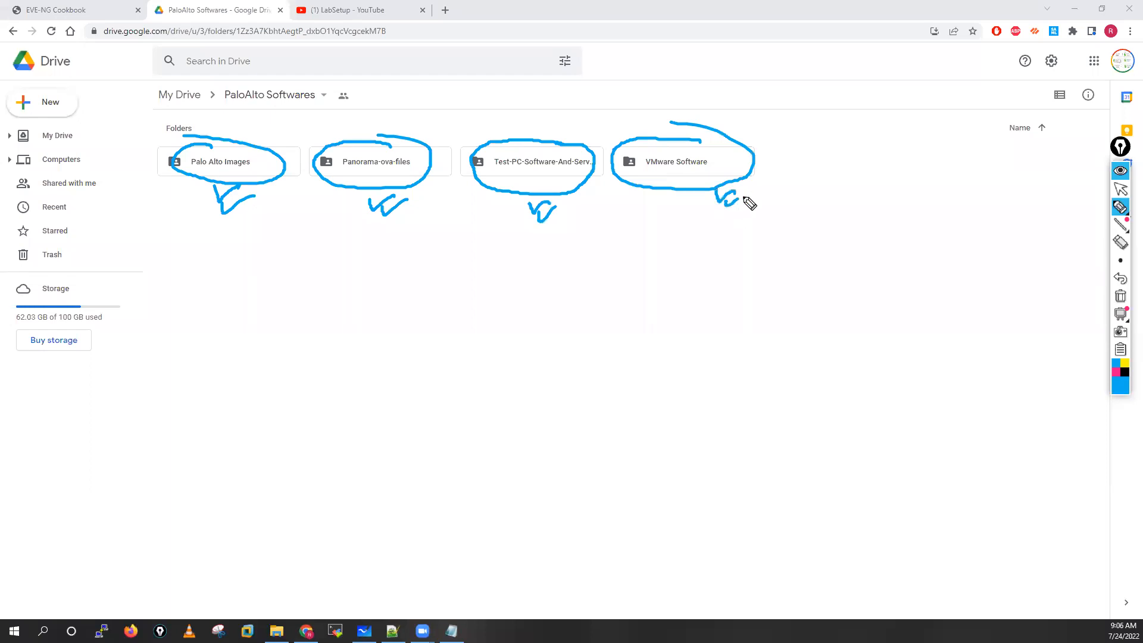
left_click(1120, 296)
left_click(1122, 193)
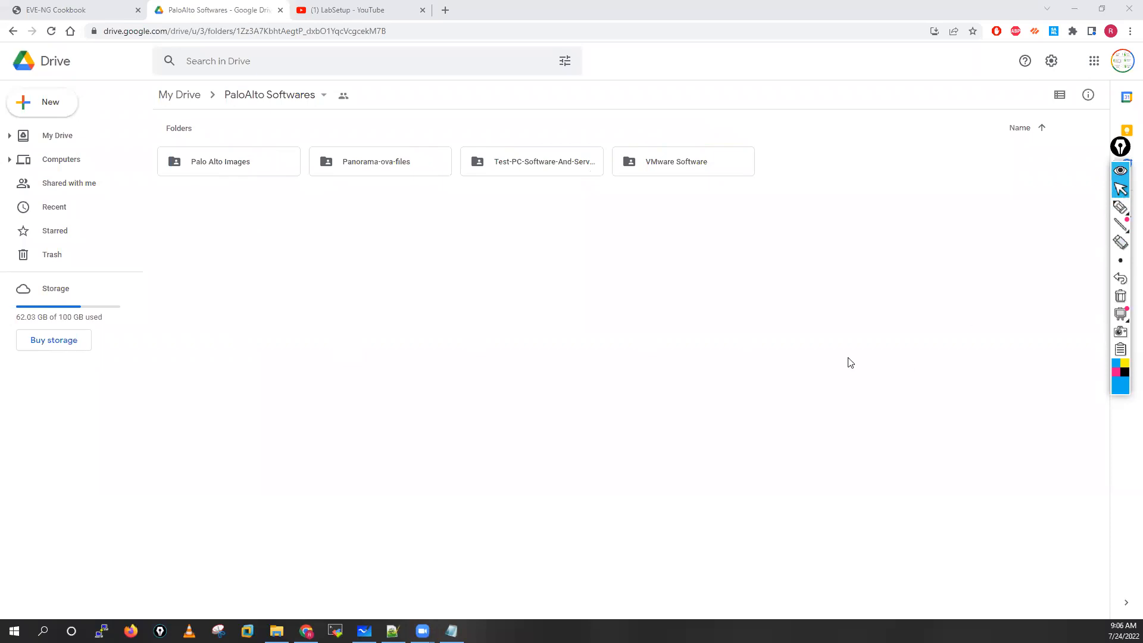
Step: Look through the Vmware 12.0 and vmware 15 subfolders of the VMware Software folder
double_click(697, 165)
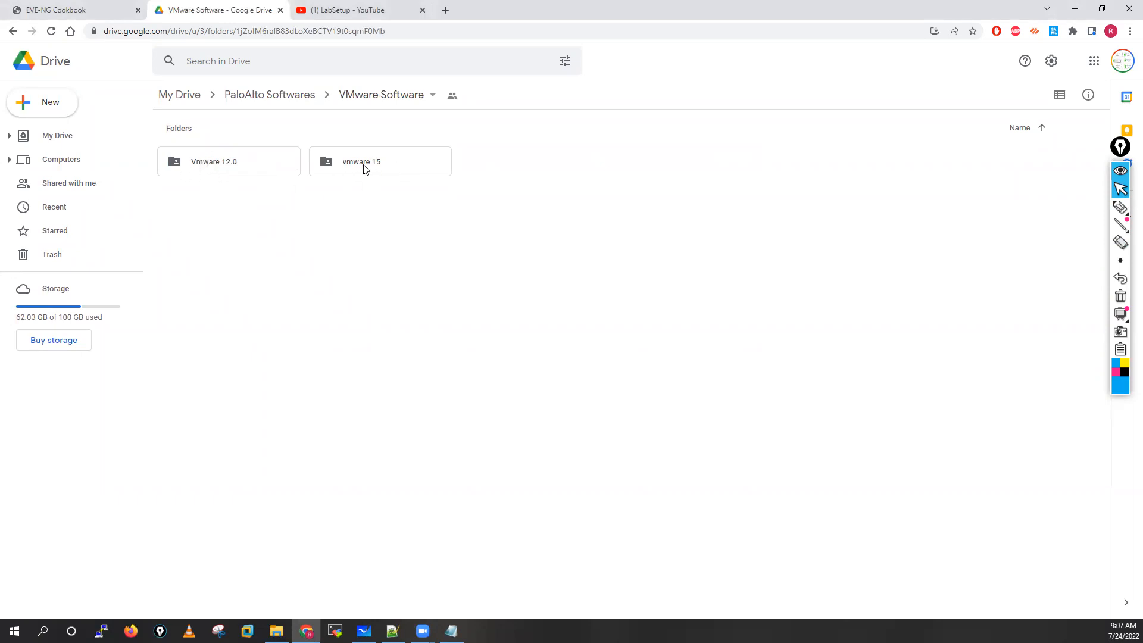
double_click(214, 161)
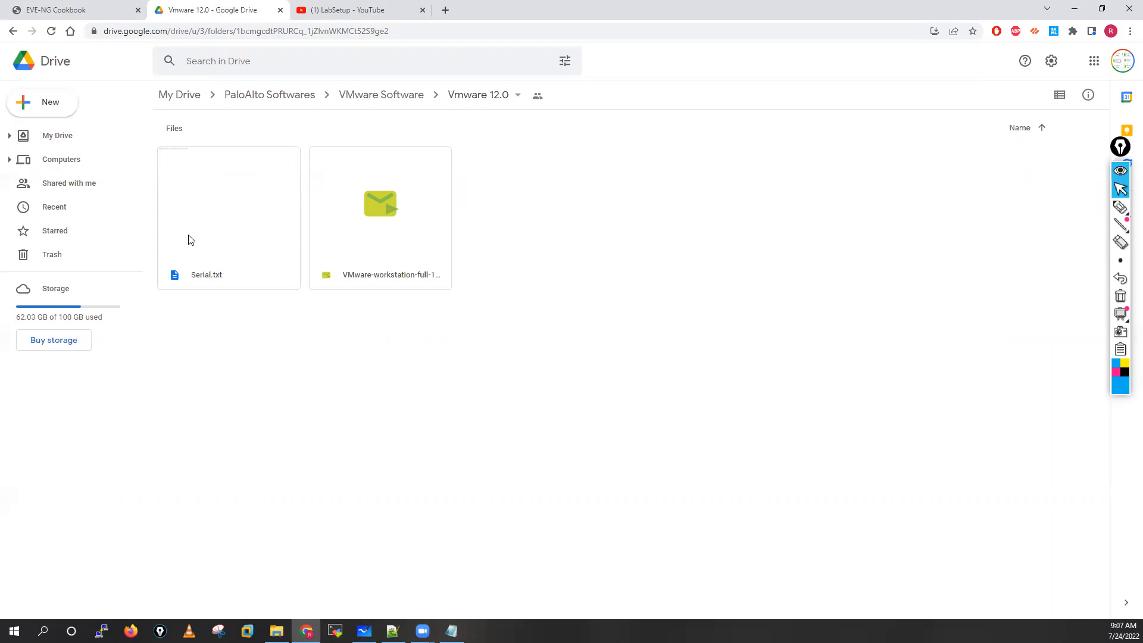
left_click(387, 97)
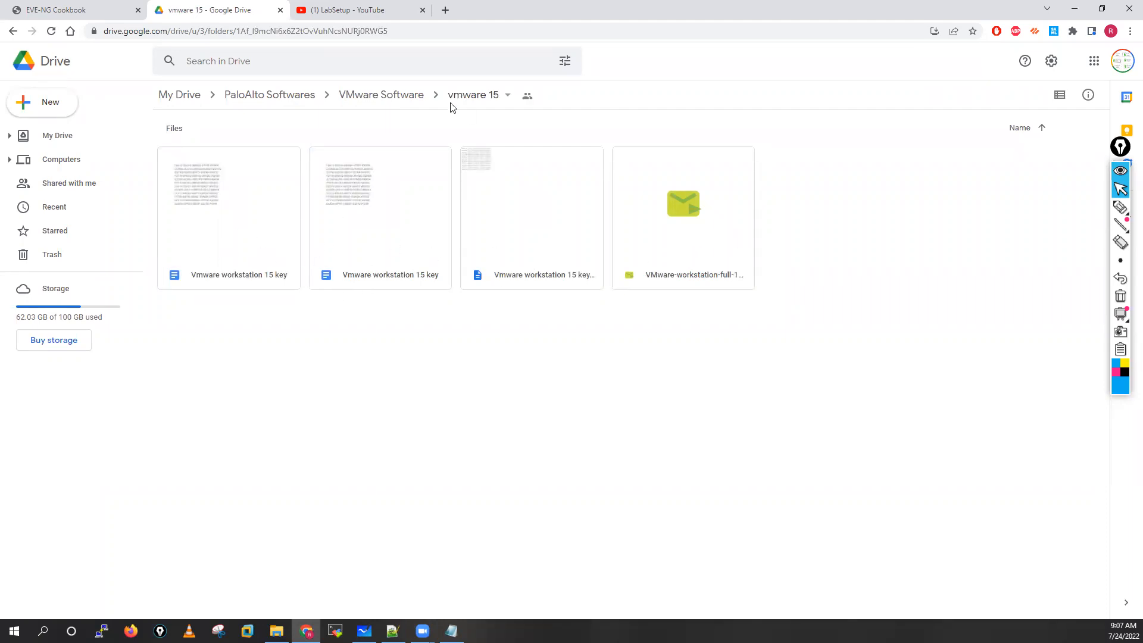
left_click(377, 97)
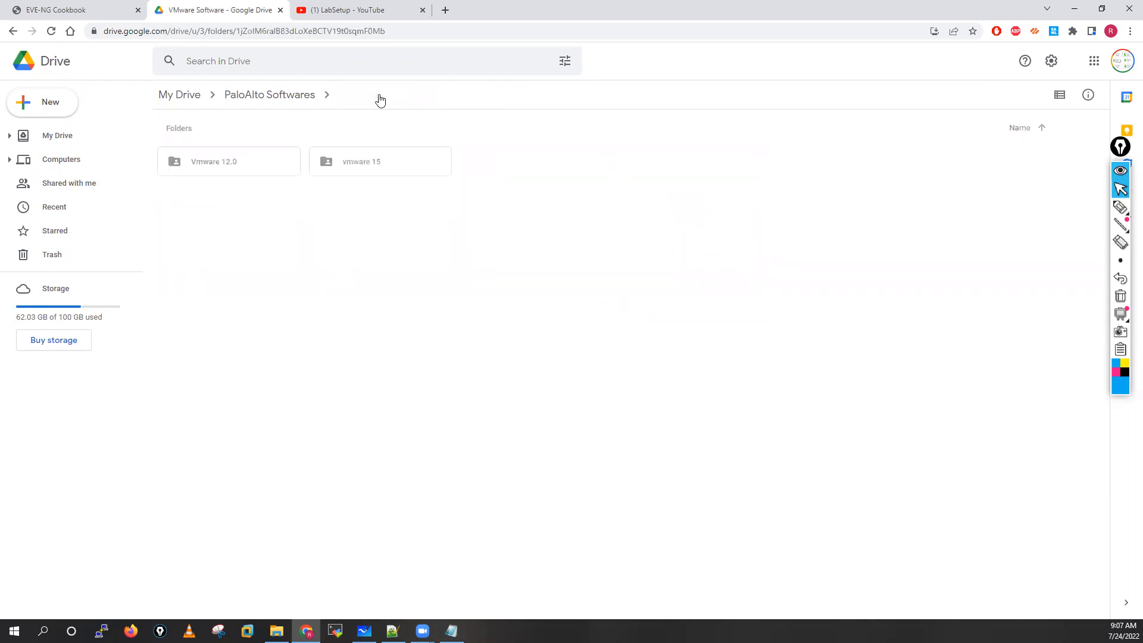
Step: View the OVA files in the Panorama-ova-files and Palo Alto Images folders of PaloAlto Softwares
left_click(302, 103)
double_click(376, 163)
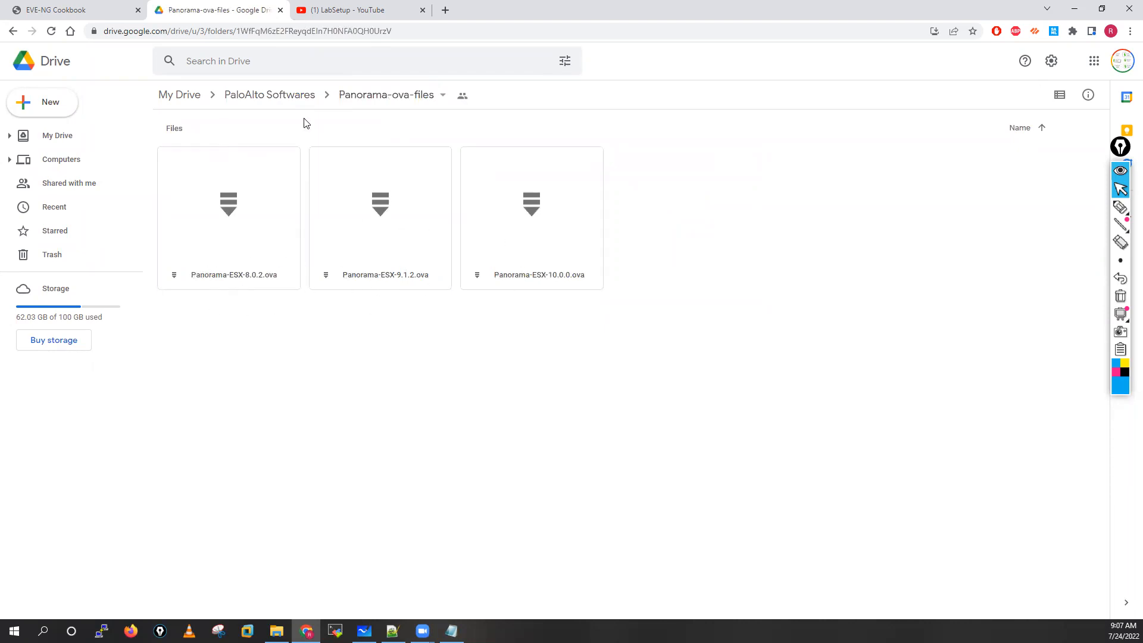
left_click(299, 95)
left_click(210, 165)
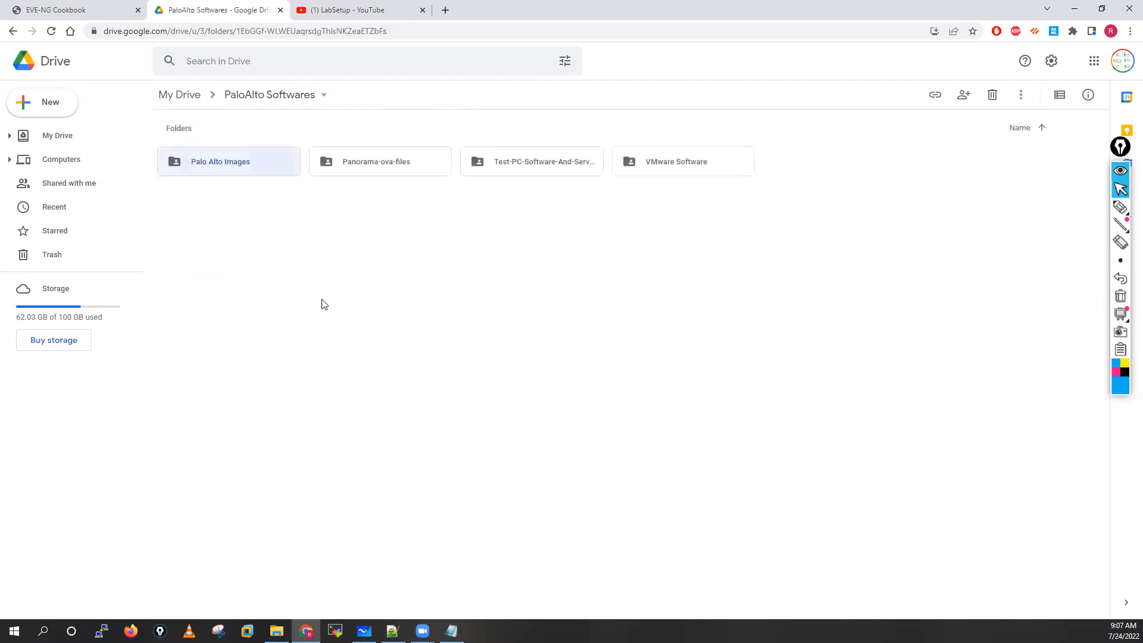
key("Return")
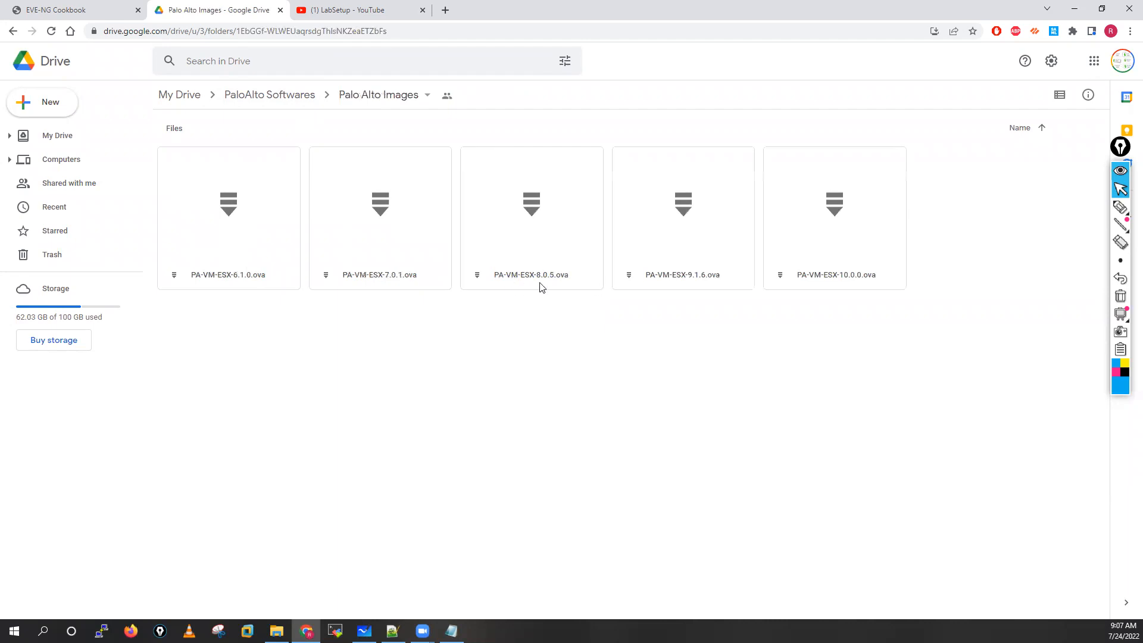
Step: Examine the Test-PC-Software-And-Servers folder and the installers in its Global Protect SW subfolder
left_click(286, 97)
double_click(537, 172)
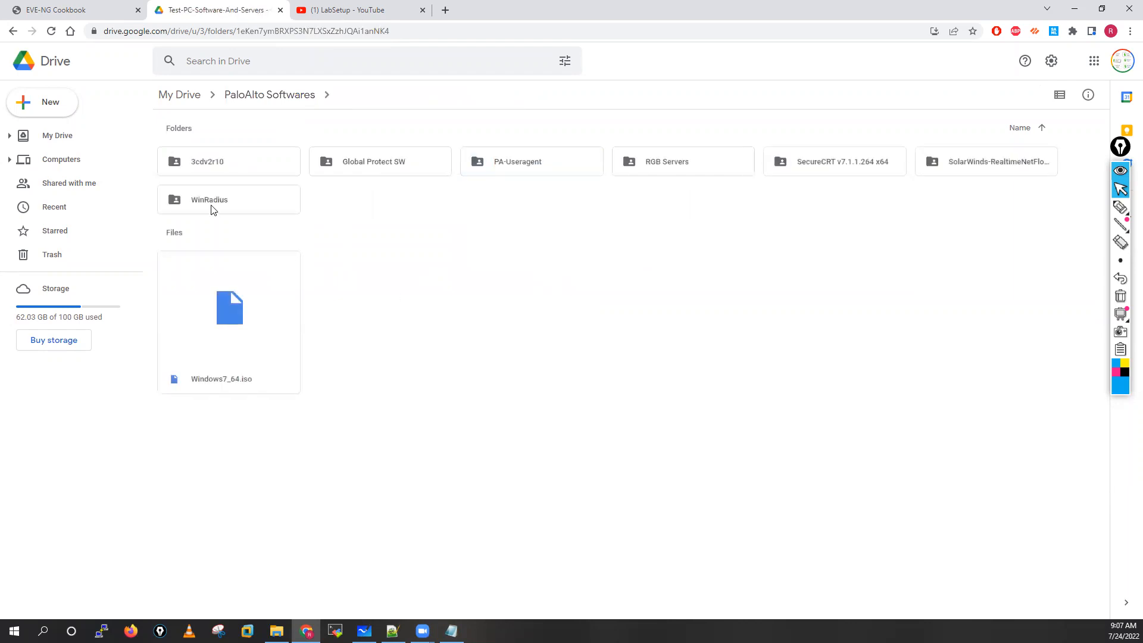
double_click(376, 172)
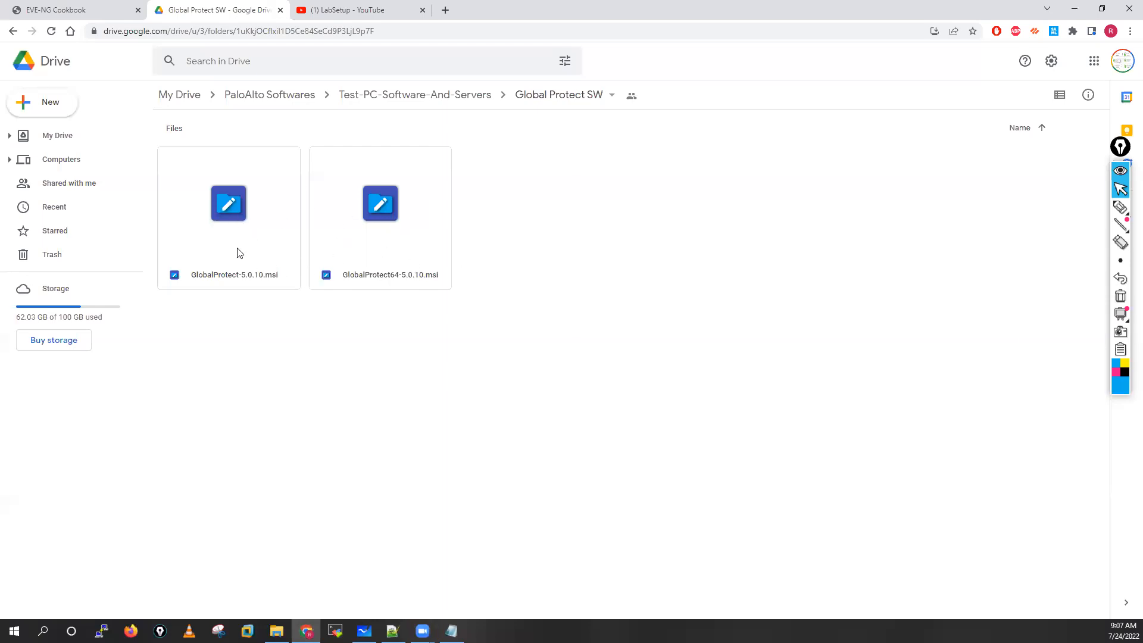
left_click(421, 96)
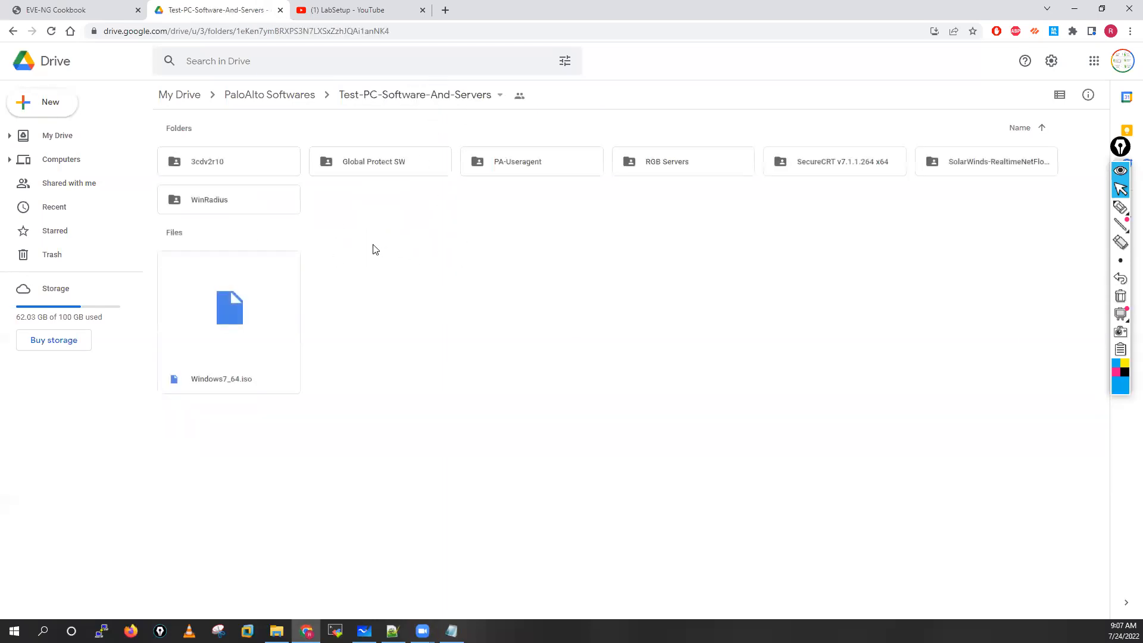
Step: Look through the PA-Useragent and RGB Servers subfolders, including 11-RED-WEB, of Test-PC-Software-And-Servers
double_click(516, 169)
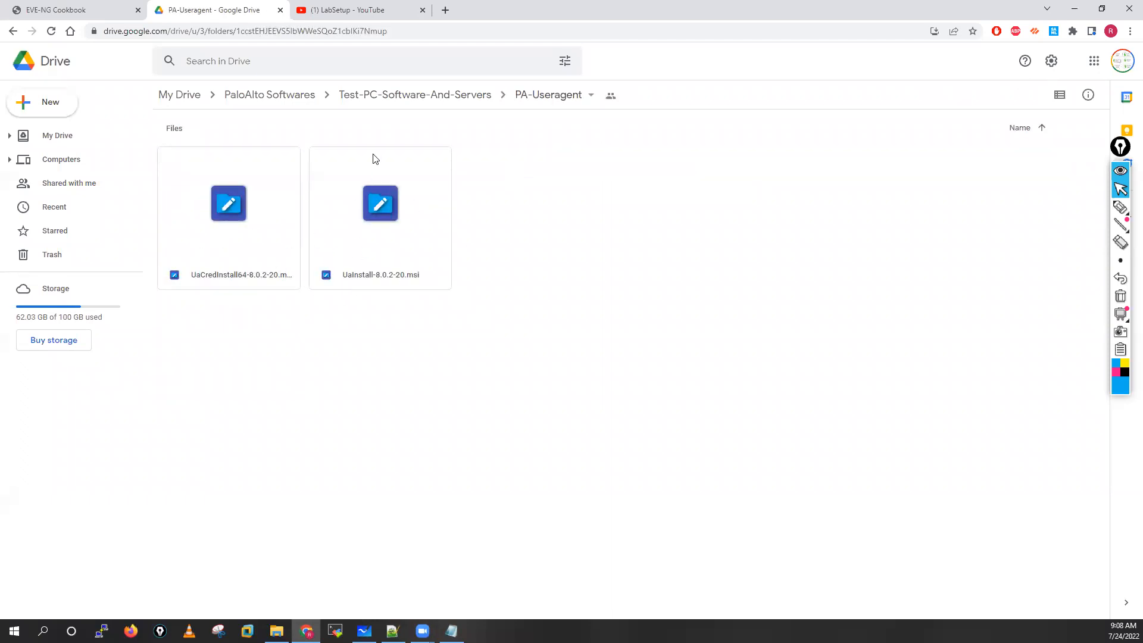
left_click(426, 105)
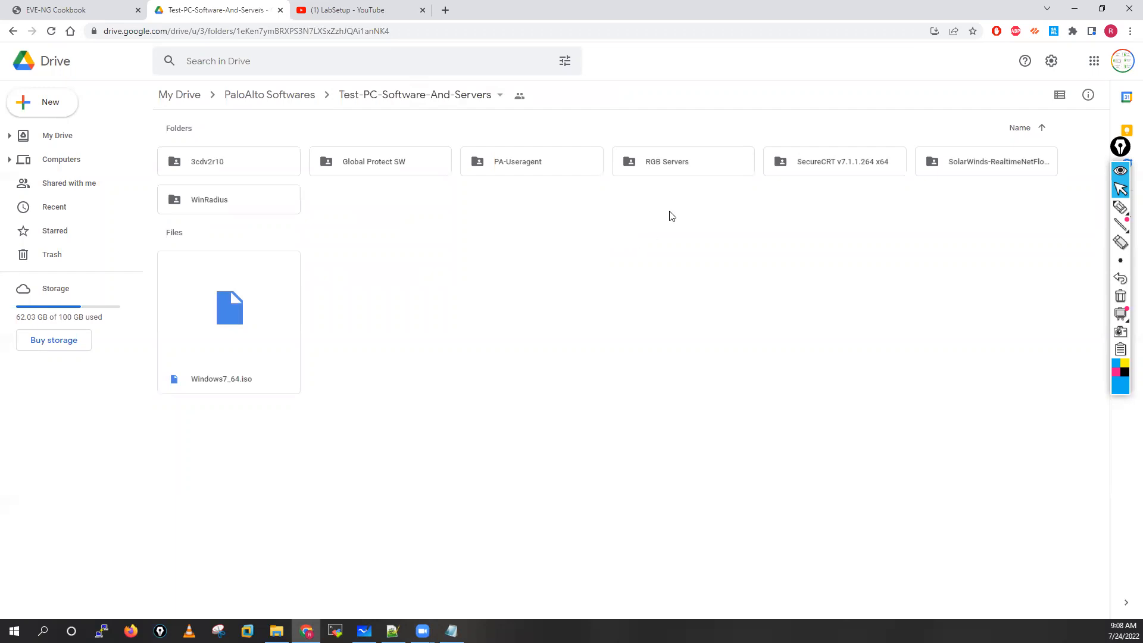
left_click(676, 168)
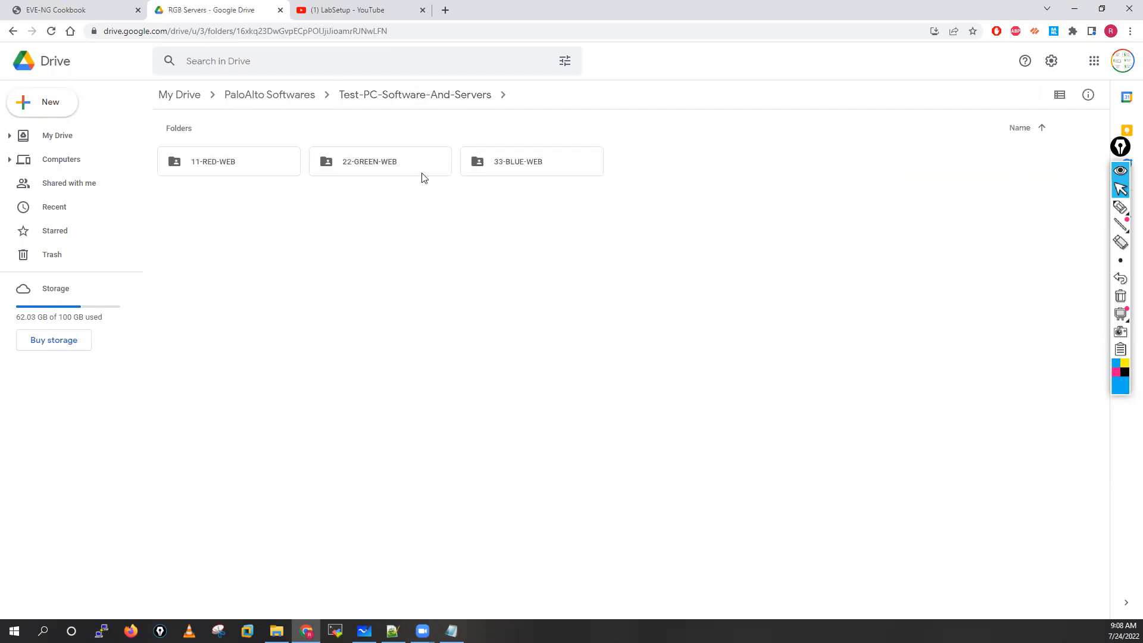
double_click(244, 162)
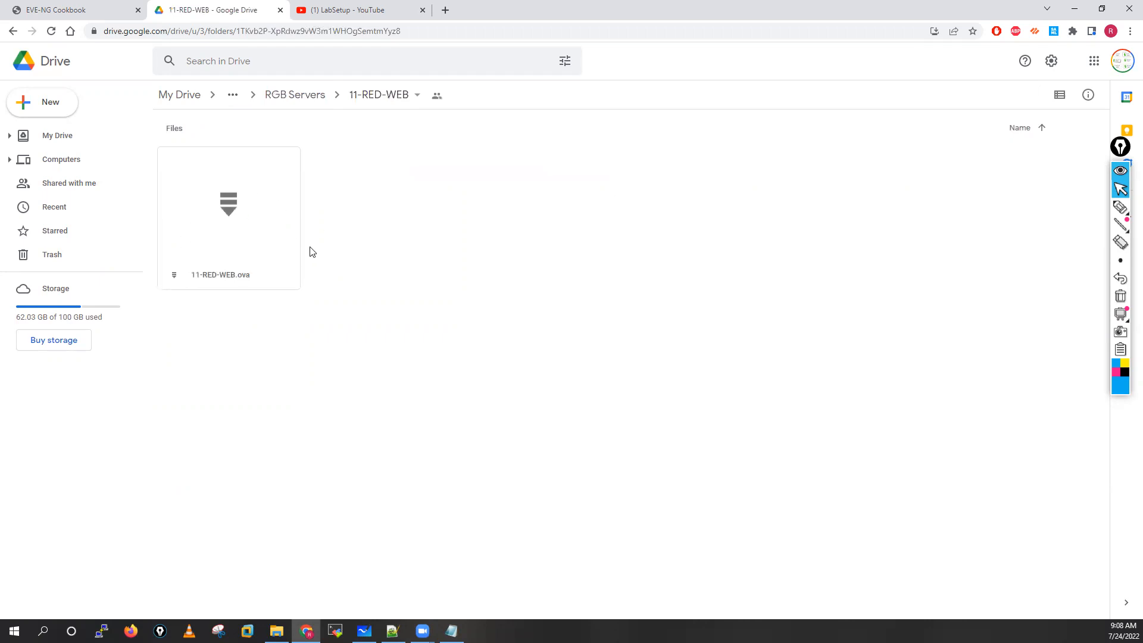
left_click(304, 99)
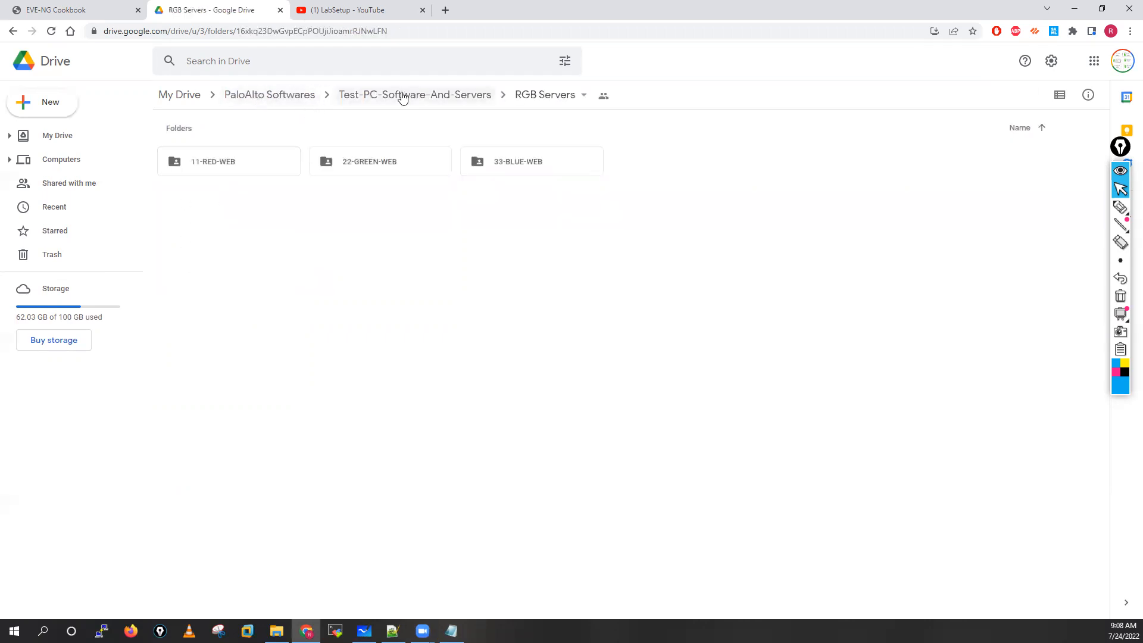
left_click(402, 97)
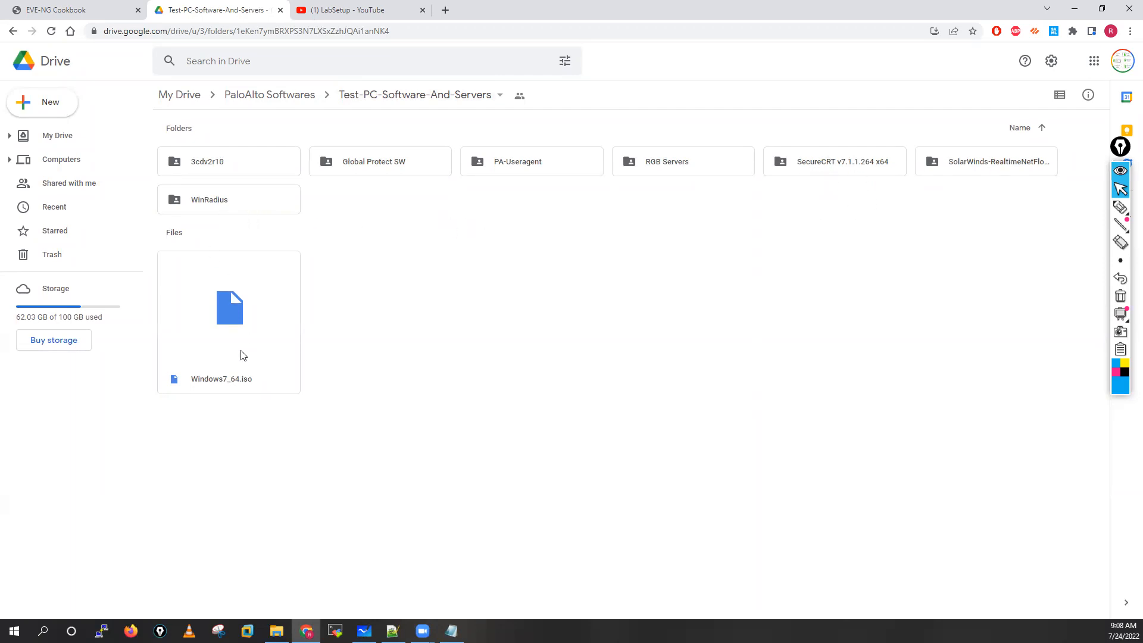
Step: Point out the Windows7_64.iso file, check the LabSetup playlist on YouTube, and return to the PaloAlto Softwares folder in Google Drive
left_click(217, 360)
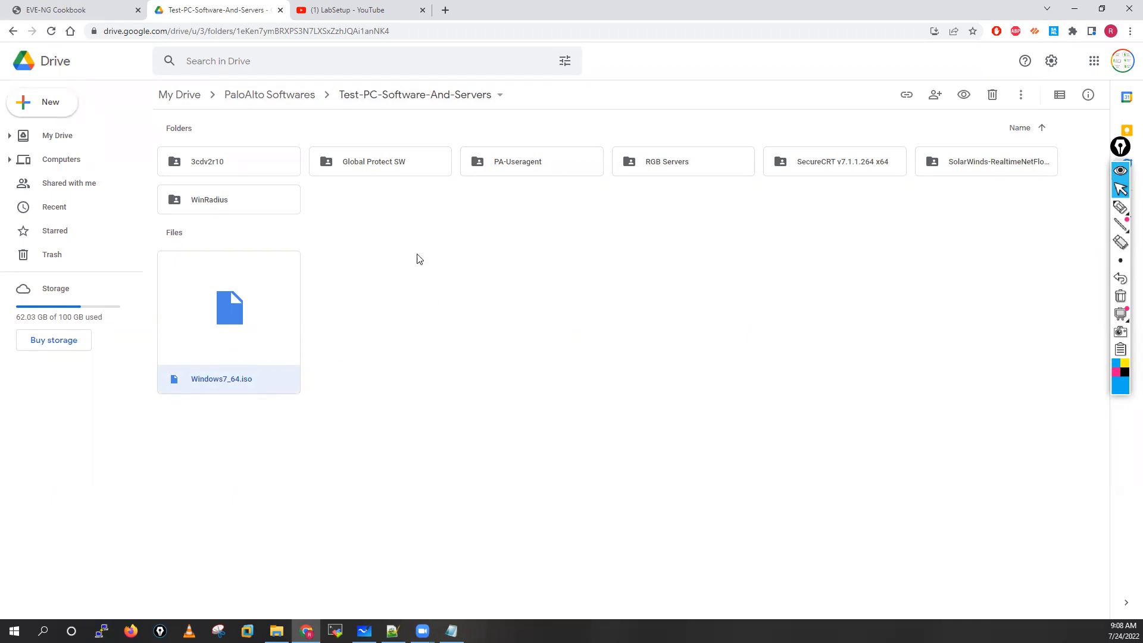
left_click(337, 7)
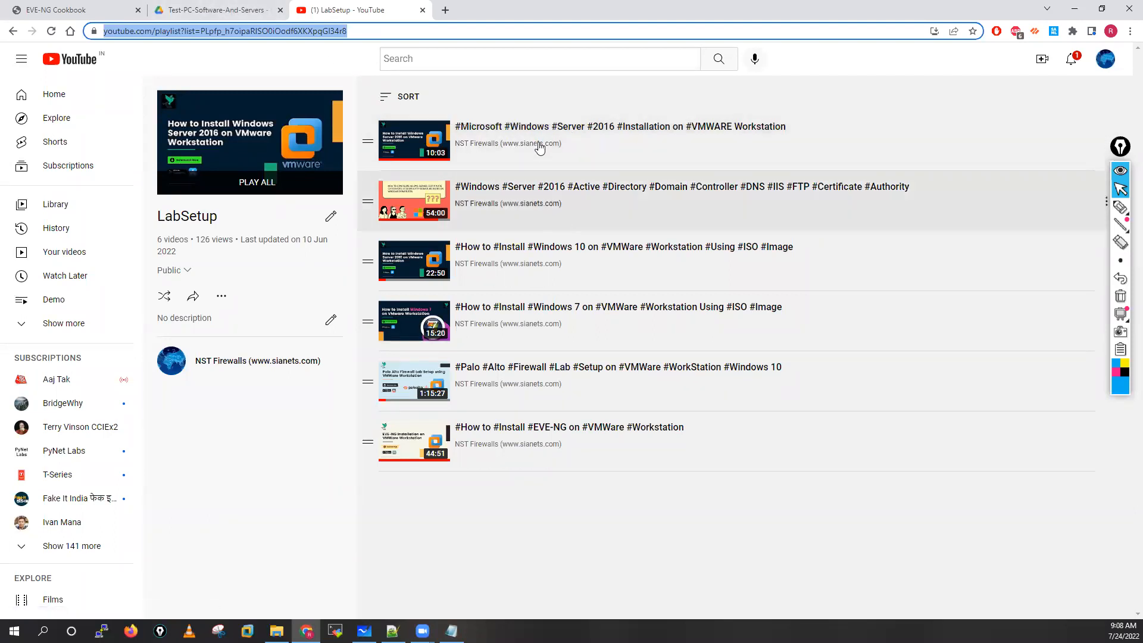
left_click(230, 7)
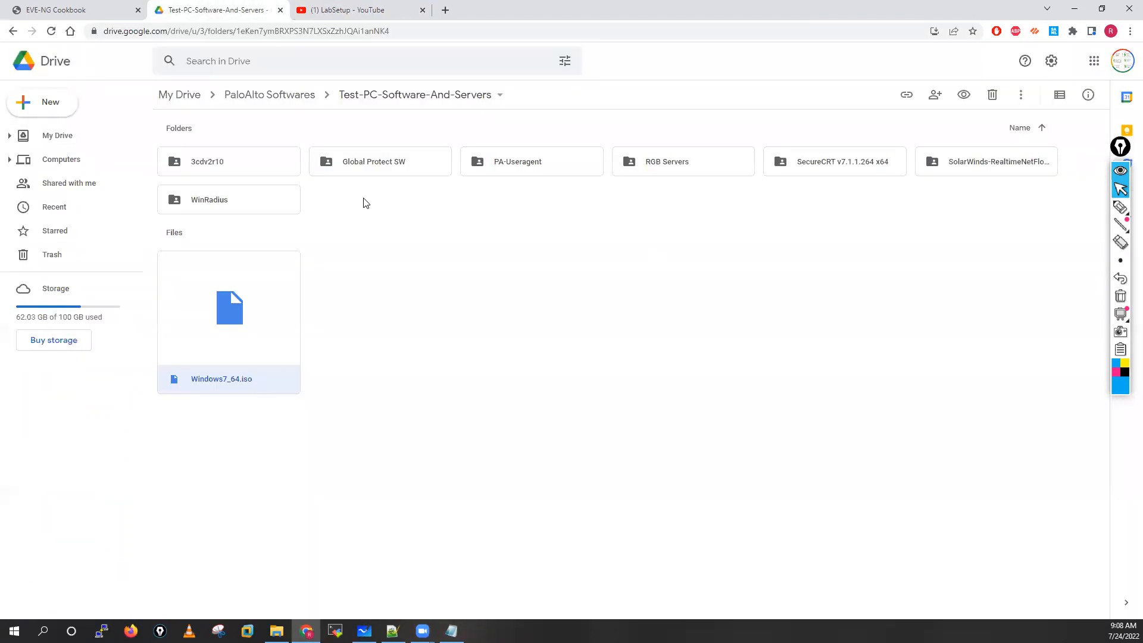
left_click(275, 99)
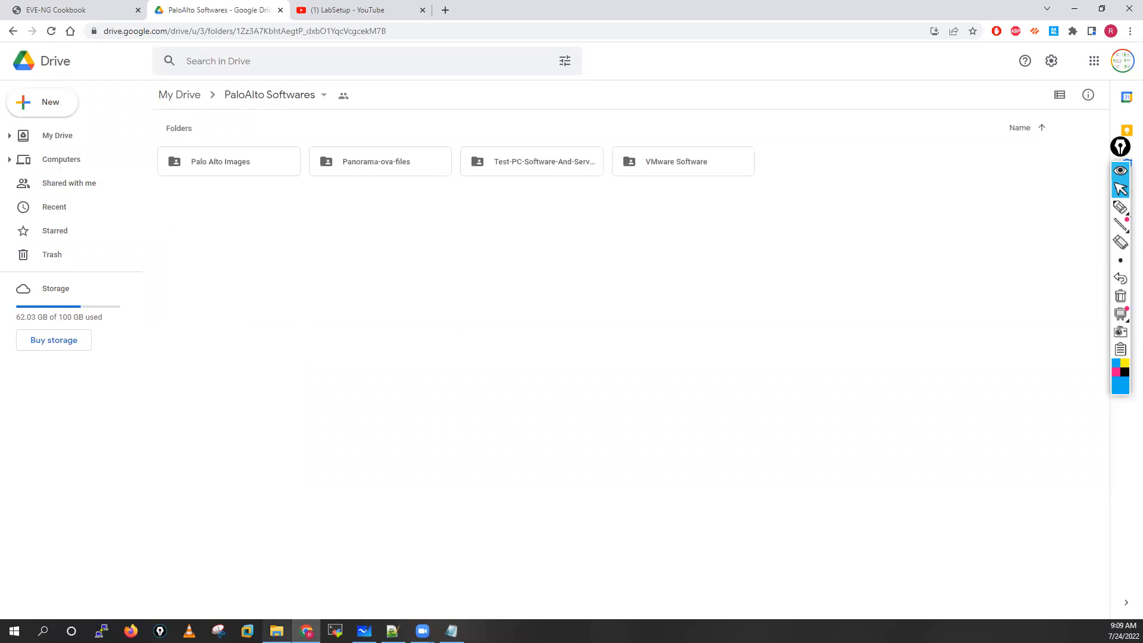
Step: Switch to File Explorer, open the Vmware 12.0 folder inside SW, and widen the Name column to show full file names
left_click(276, 631)
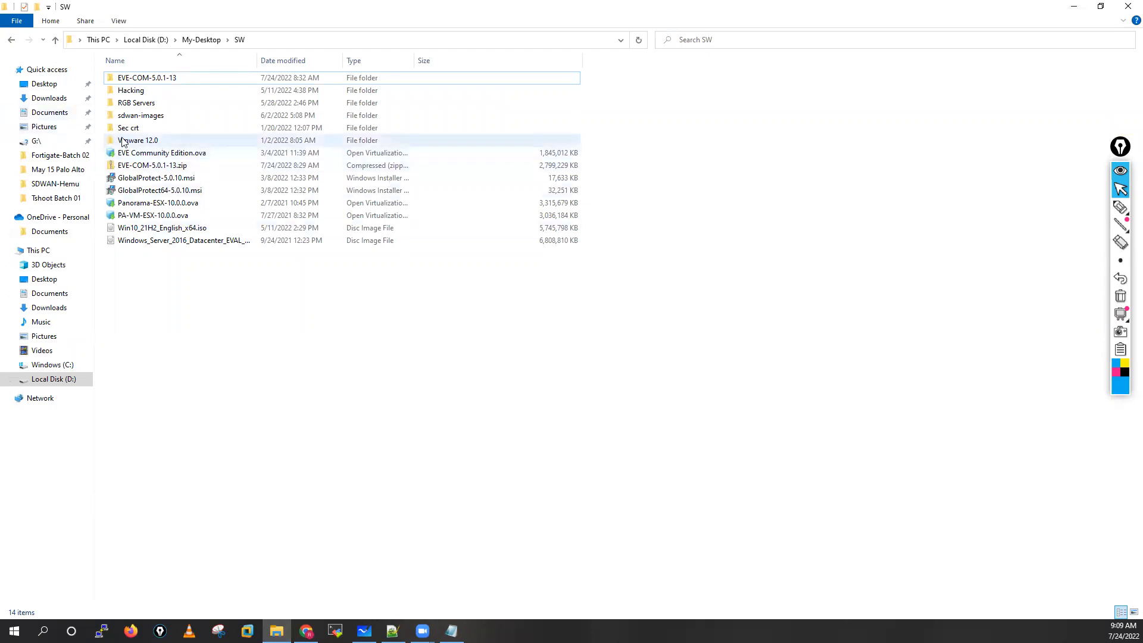
left_click(164, 140)
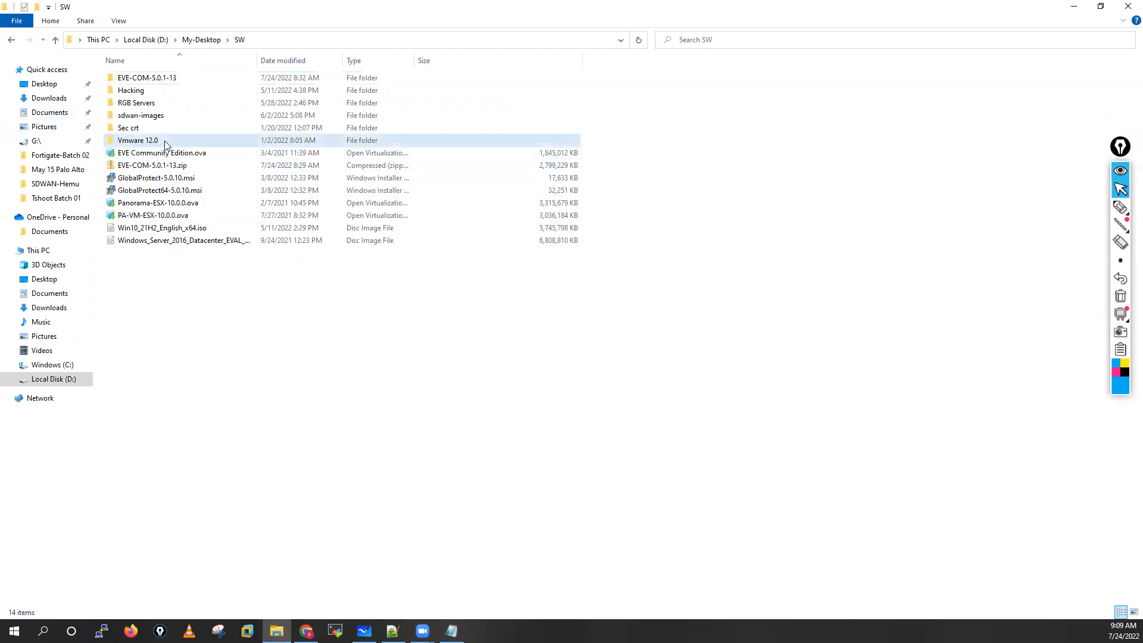
double_click(165, 141)
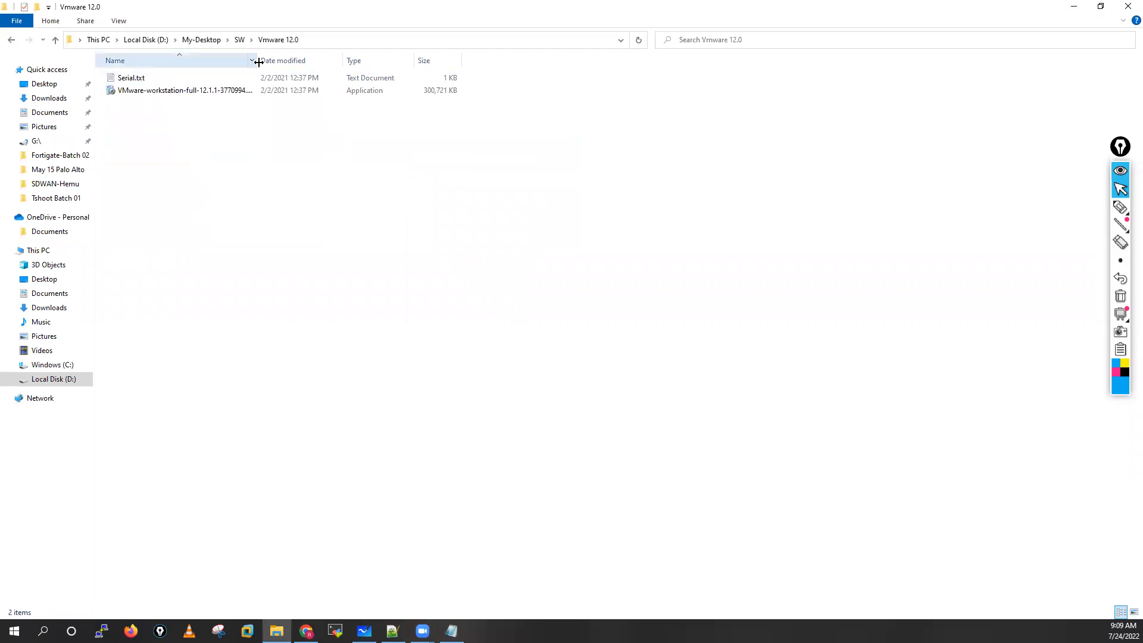
left_click_drag(258, 62, 543, 62)
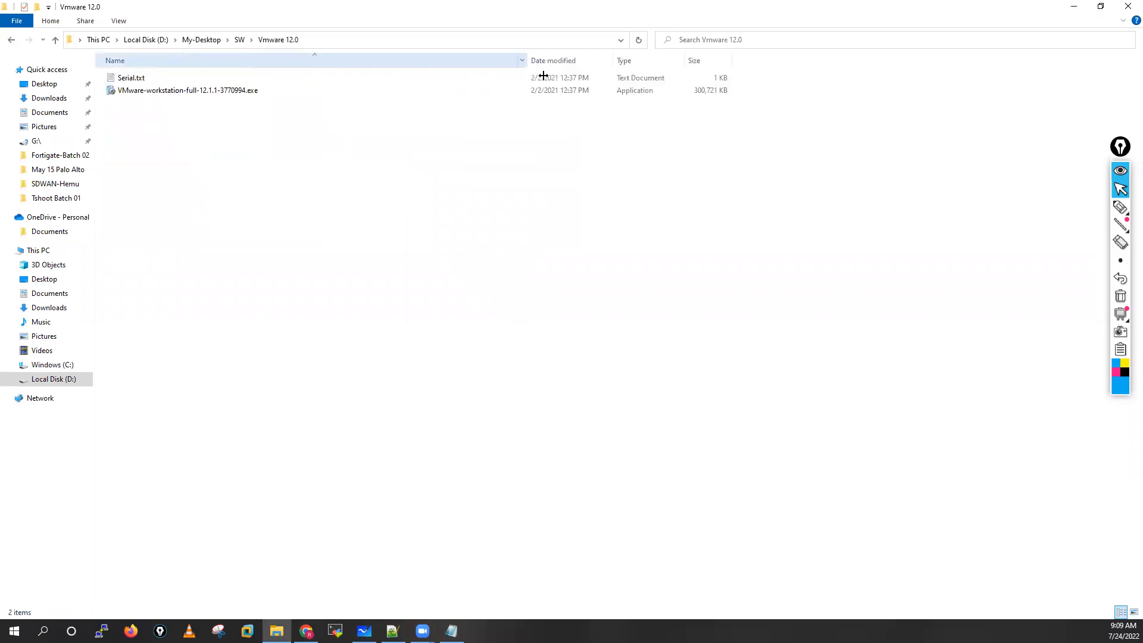
Step: Launch the VMware-workstation-full-12.1.1-3770994.exe installer and accept the license agreement to reach Custom Setup
double_click(169, 91)
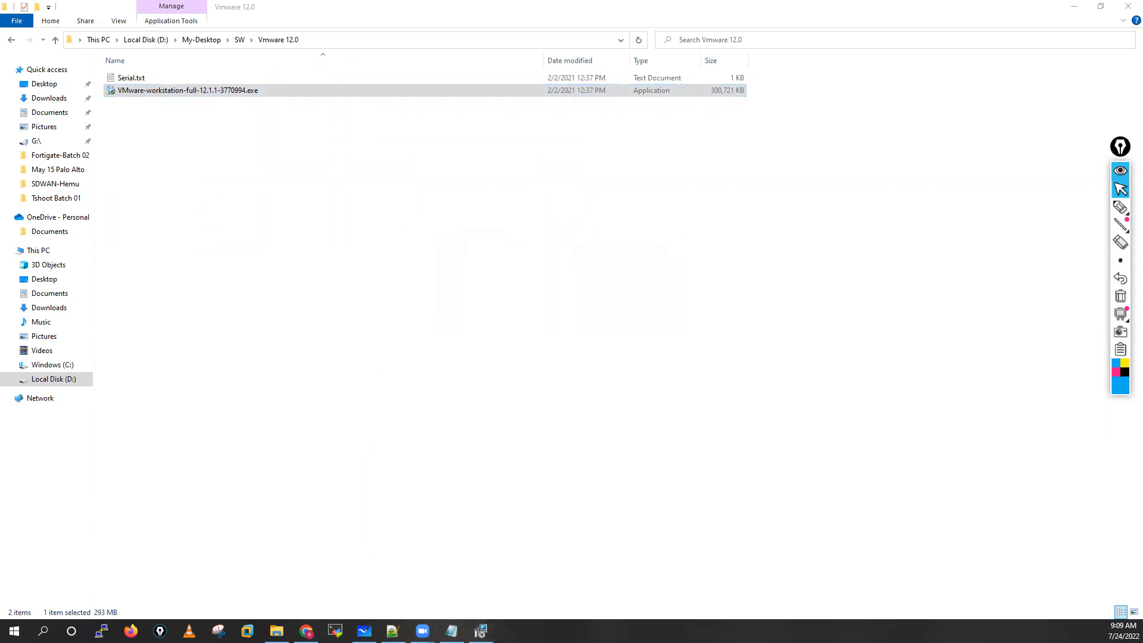
left_click(626, 362)
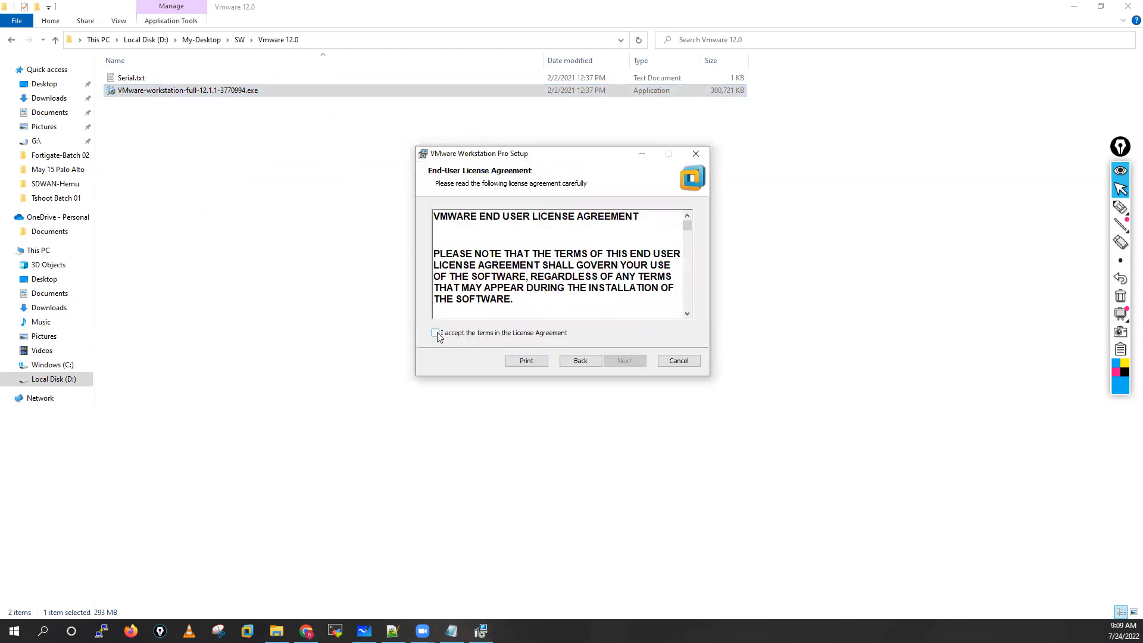
left_click(436, 333)
left_click_drag(688, 229, 687, 302)
left_click(624, 361)
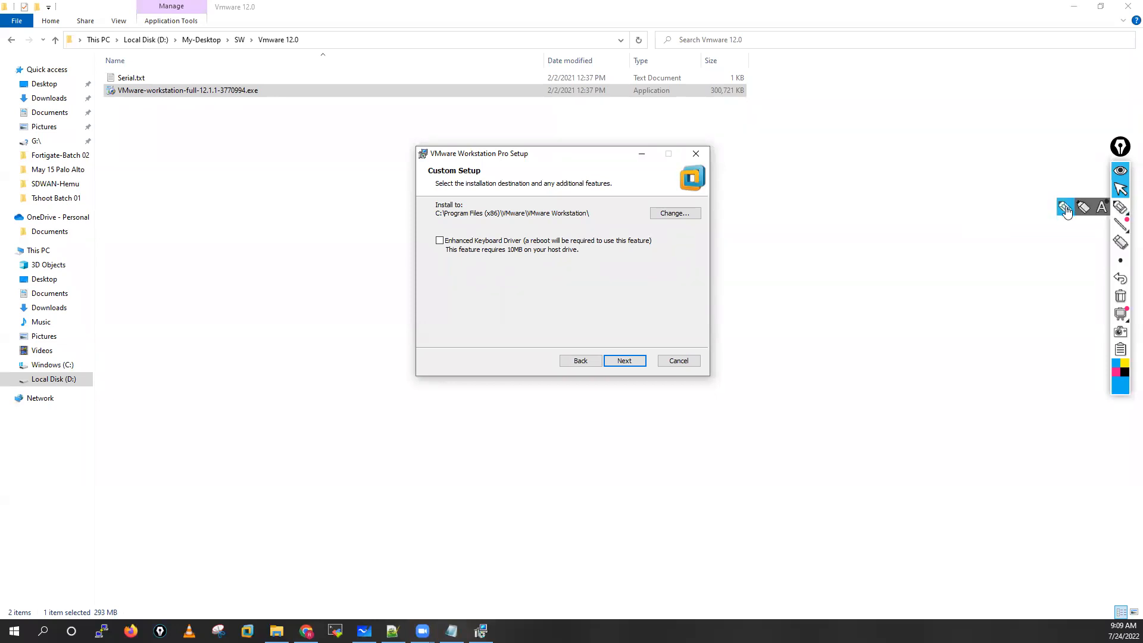
Step: Circle the Enhanced Keyboard Driver checkbox and underline its description with the pen, and erase the drawings
left_click(1120, 206)
mouse_move(453, 229)
left_mouse_down()
mouse_move(431, 256)
mouse_move(471, 256)
mouse_move(450, 234)
left_mouse_up()
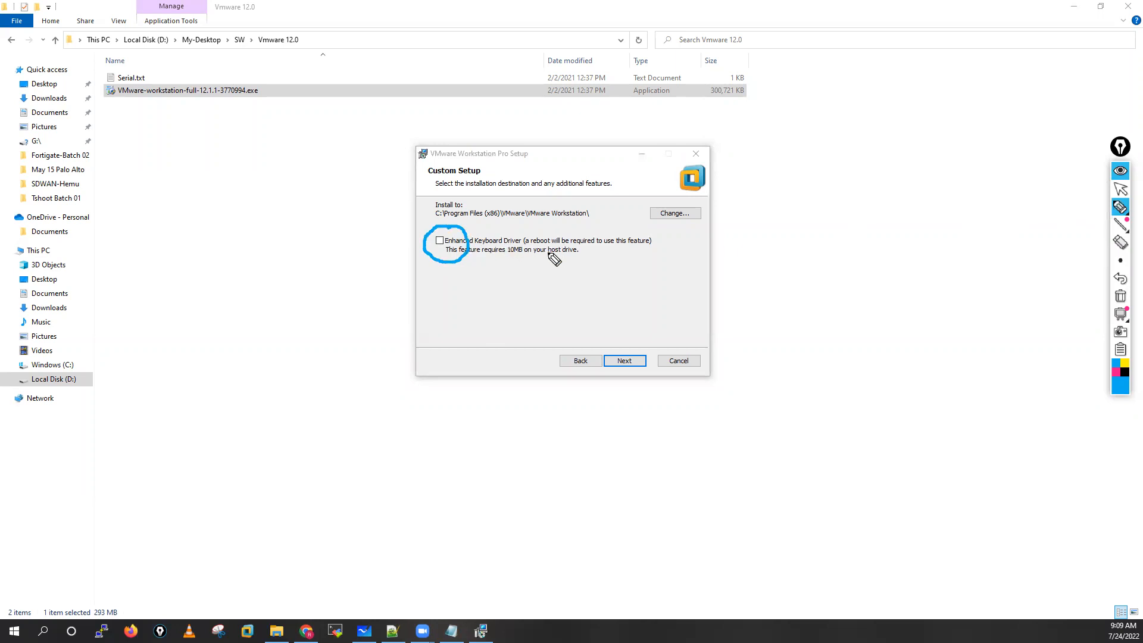
left_click_drag(399, 243, 420, 245)
left_click_drag(522, 248, 570, 248)
left_click(1121, 296)
left_click(1121, 188)
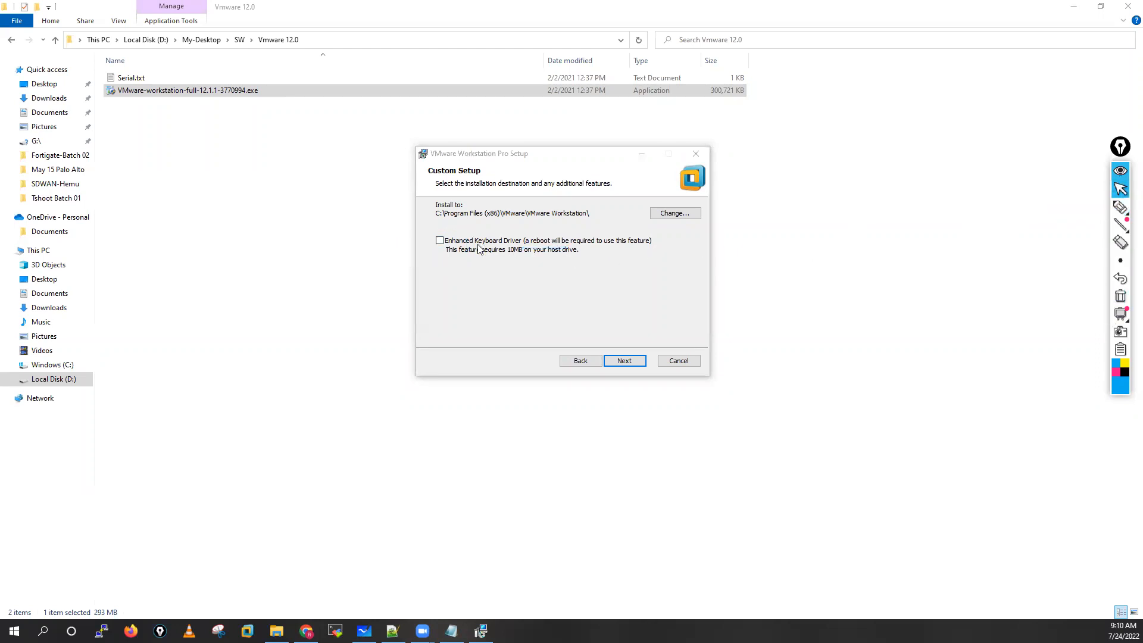
Step: Disable the startup update check and Help improve VMware Workstation Pro, and install with the Desktop and Start Menu shortcuts
left_click(626, 364)
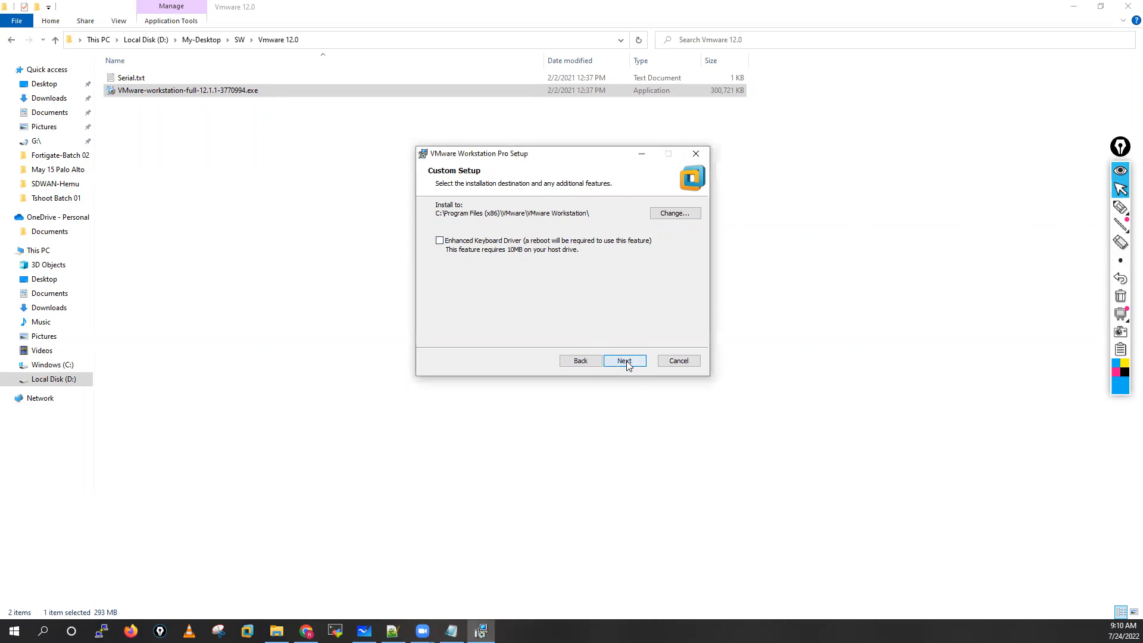
left_click(627, 364)
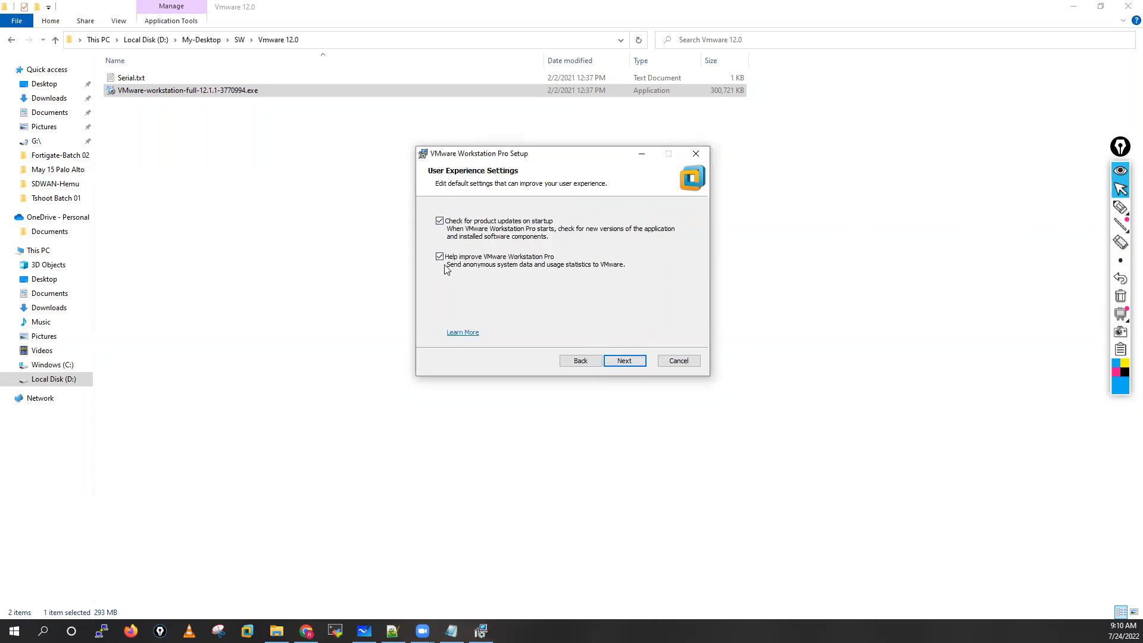
left_click(440, 257)
left_click(440, 222)
left_click(625, 361)
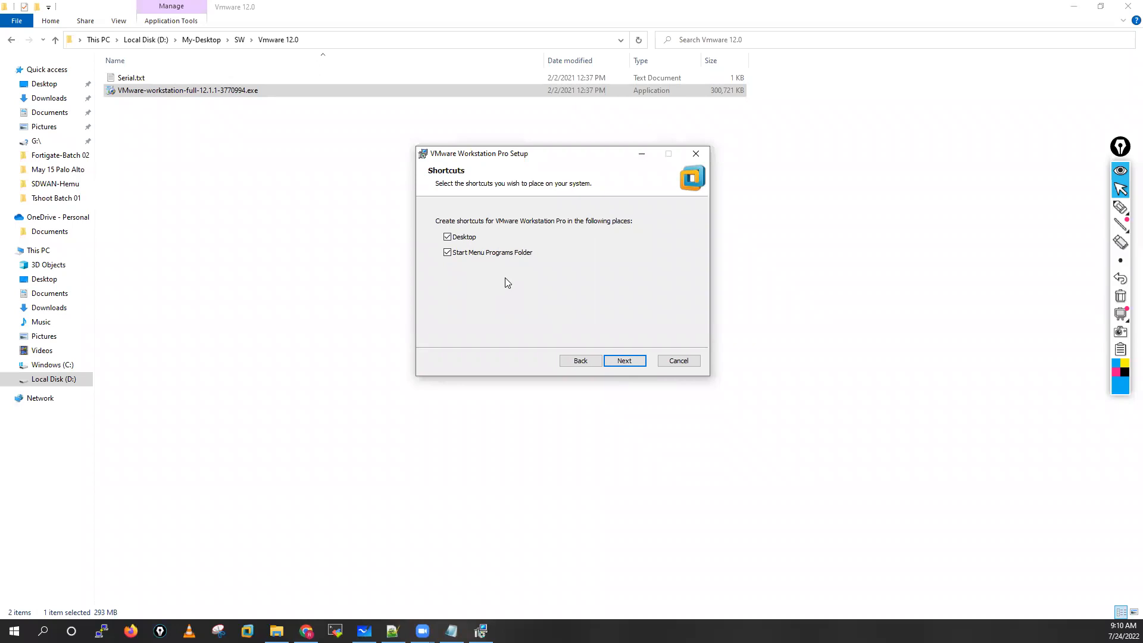
left_click(621, 362)
left_click(627, 362)
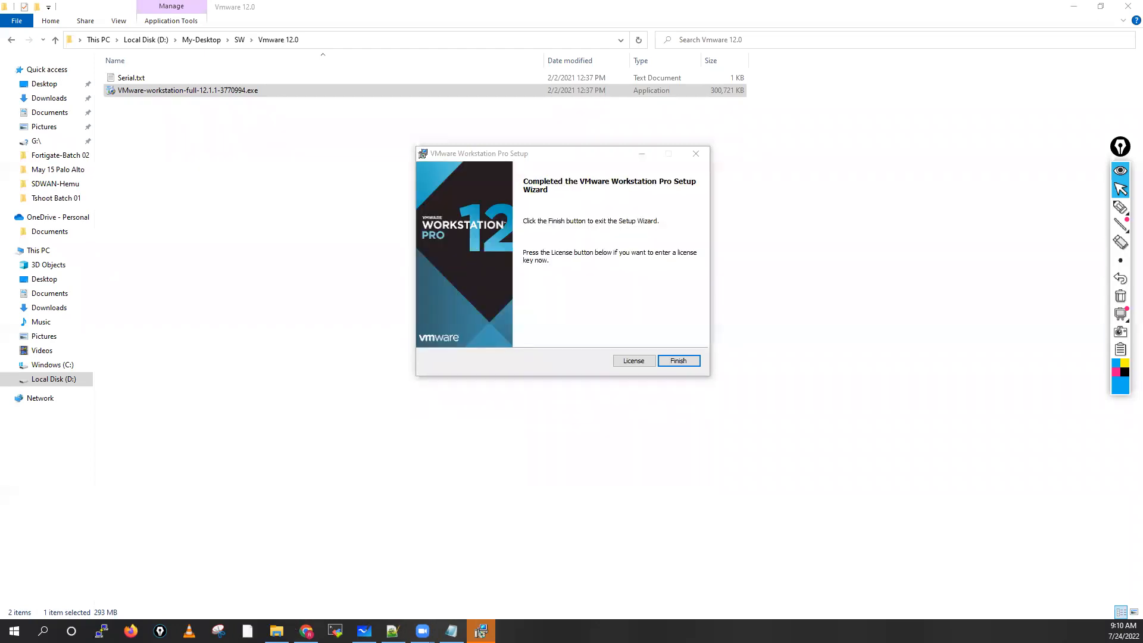
Step: Open the installer's license key entry and copy the license key from Serial.txt in the Vmware 12.0 folder
left_click(634, 361)
left_click(276, 632)
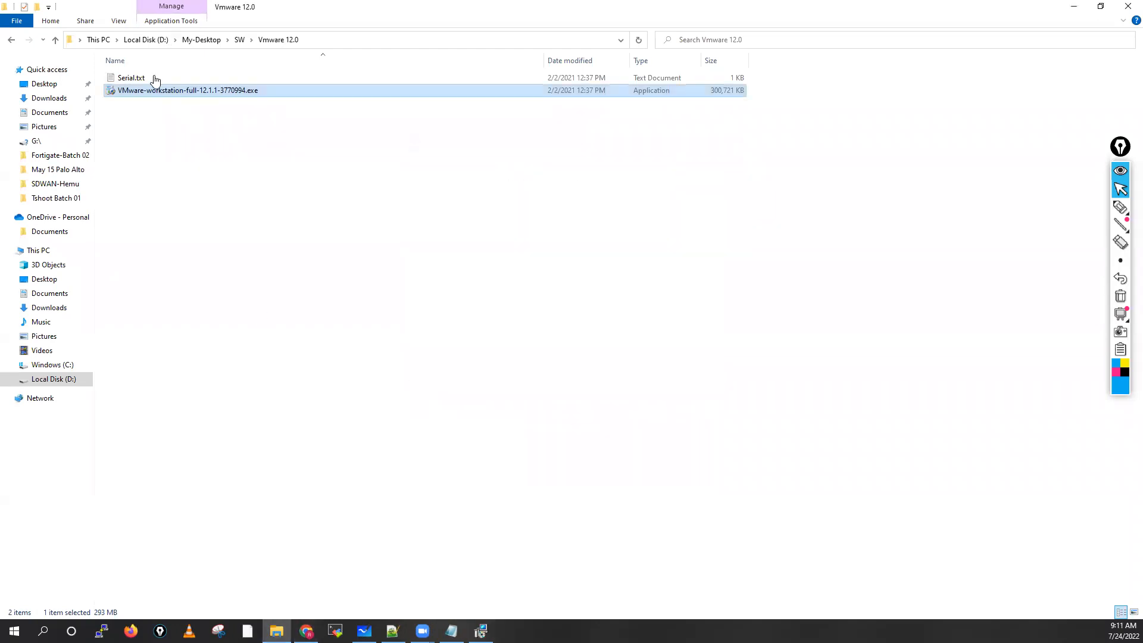
double_click(155, 78)
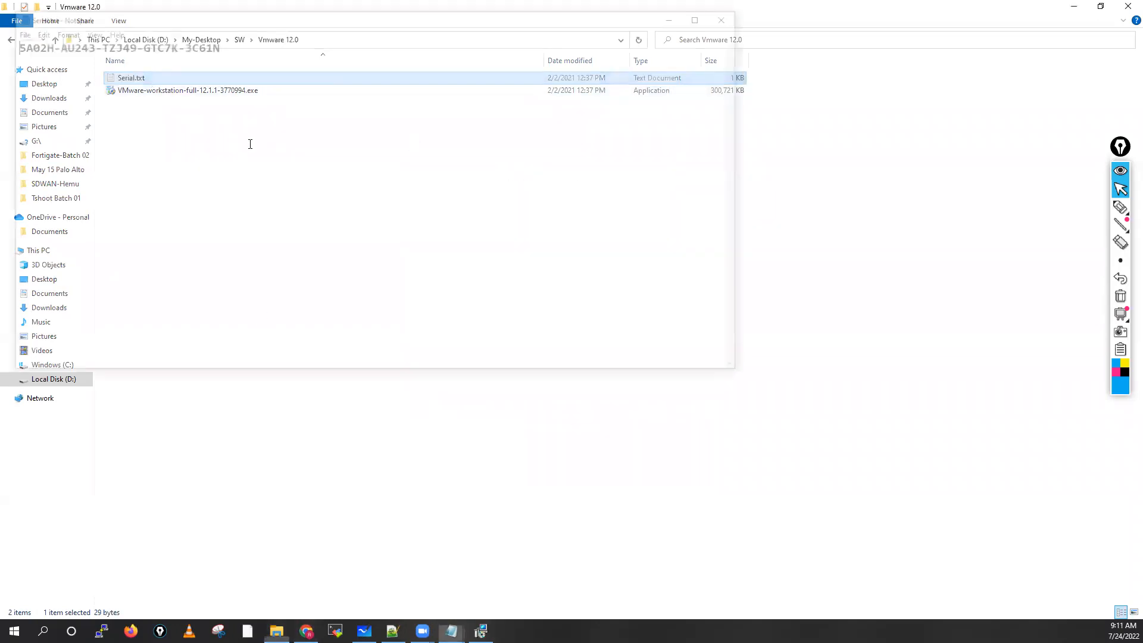
left_click_drag(218, 43, 8, 44)
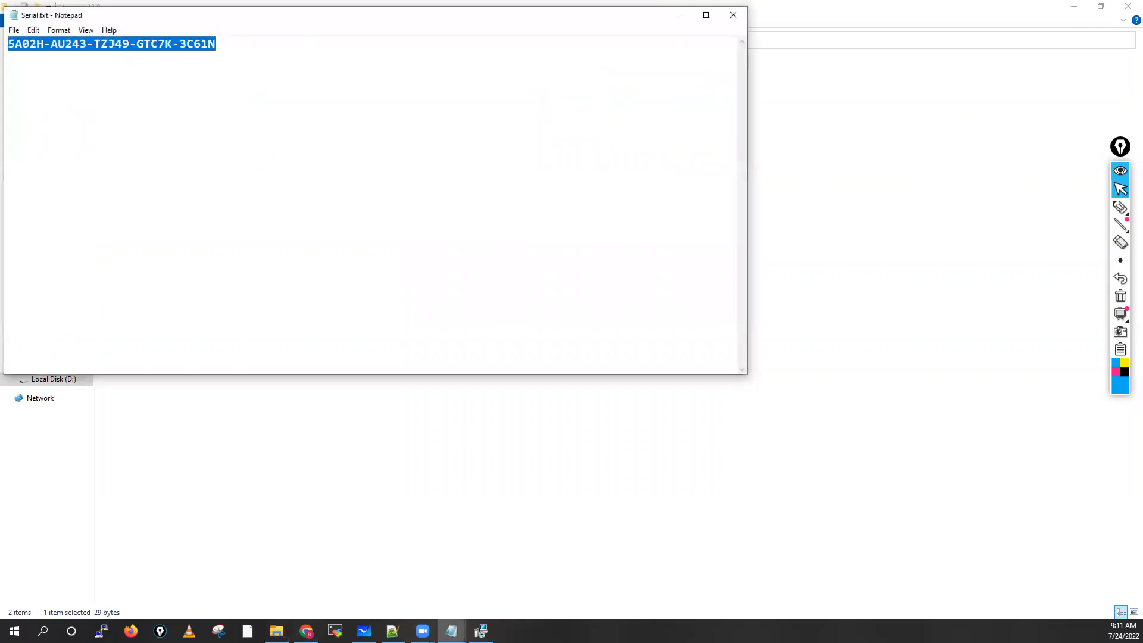
right_click(52, 47)
left_click(71, 84)
left_click(738, 19)
Step: Paste the license key into the VMware Workstation Pro Setup and finish the wizard
left_click(481, 632)
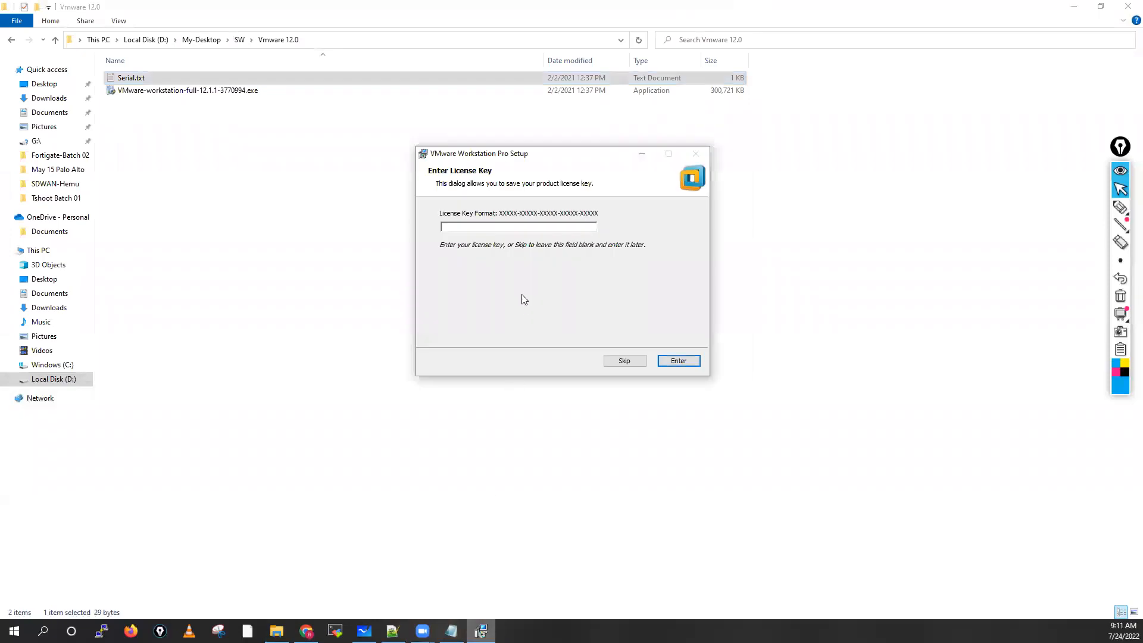
left_click(473, 225)
key("ctrl+v")
left_click(679, 361)
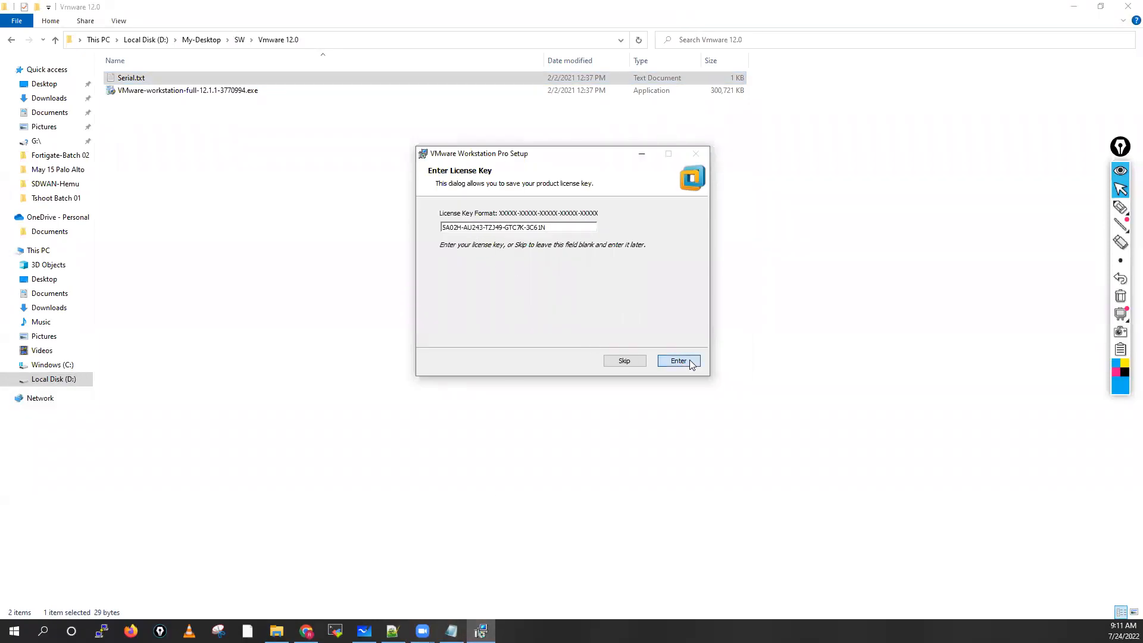
left_click(683, 362)
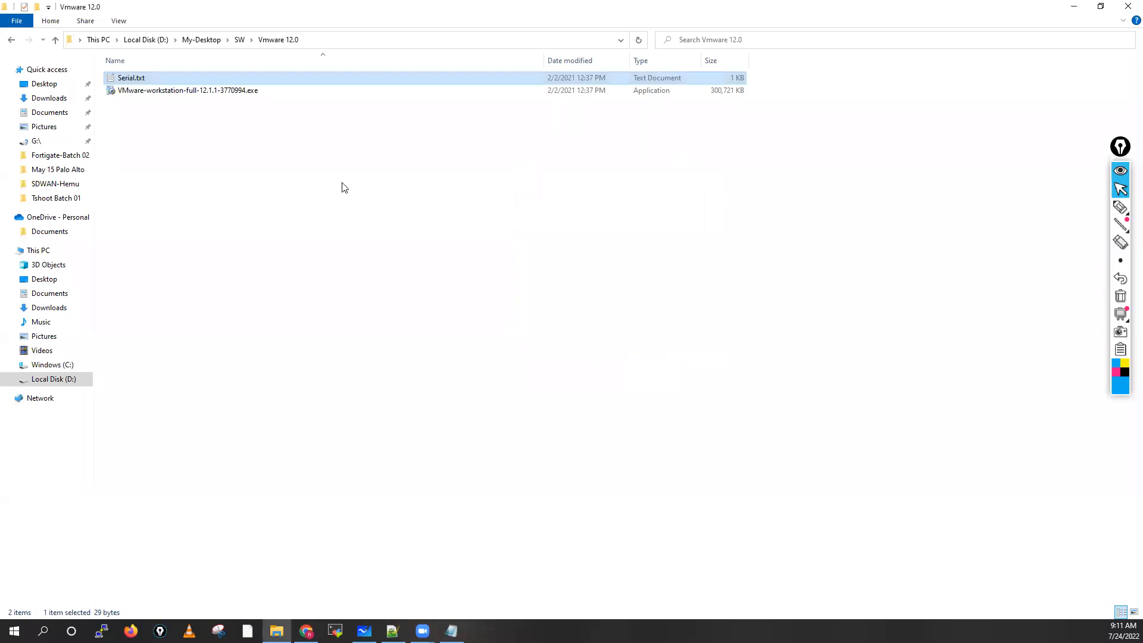
Step: Return to the SW folder and minimize it, launch VMware Workstation Pro, and select the eve-ng.lab.local virtual machine
left_click(239, 39)
left_click(1074, 7)
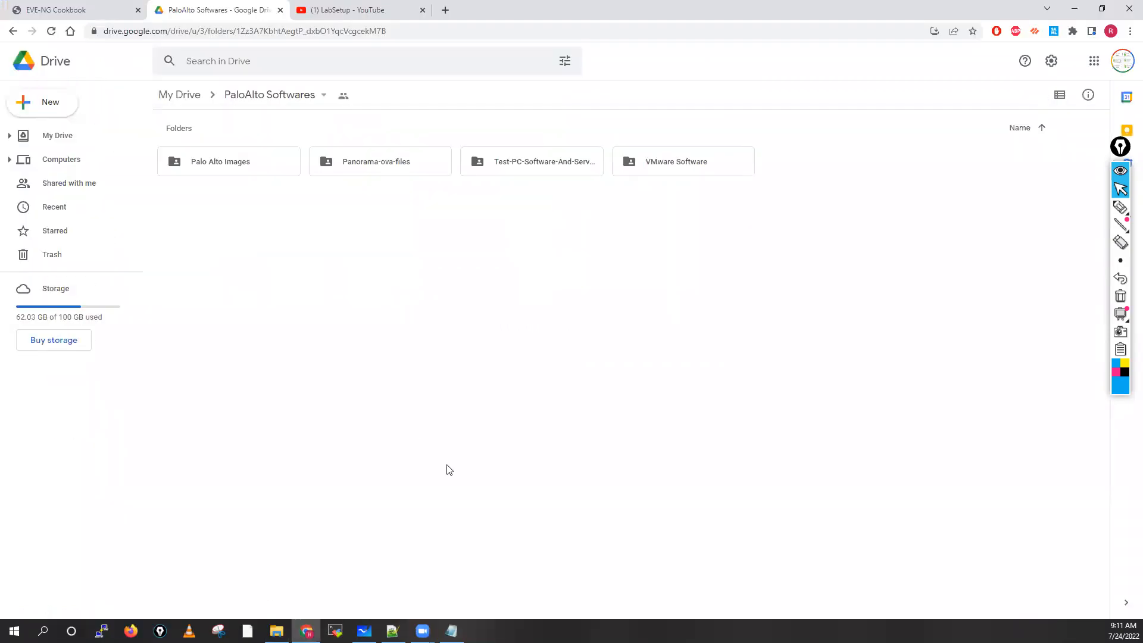
left_click(42, 631)
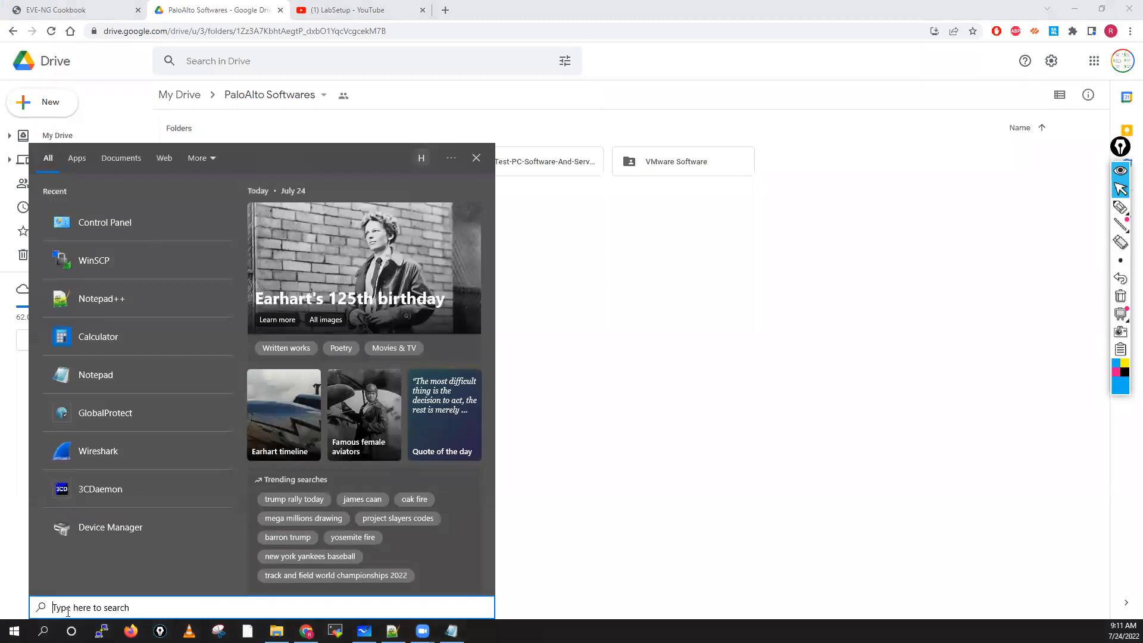
type("vmwa")
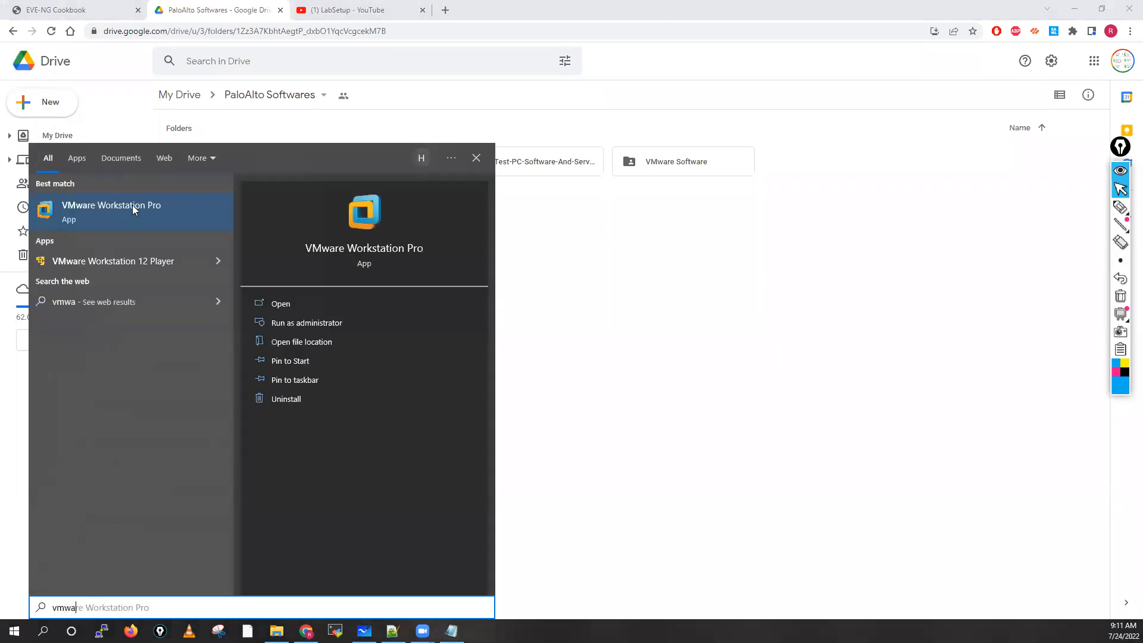
type("re")
left_click(115, 209)
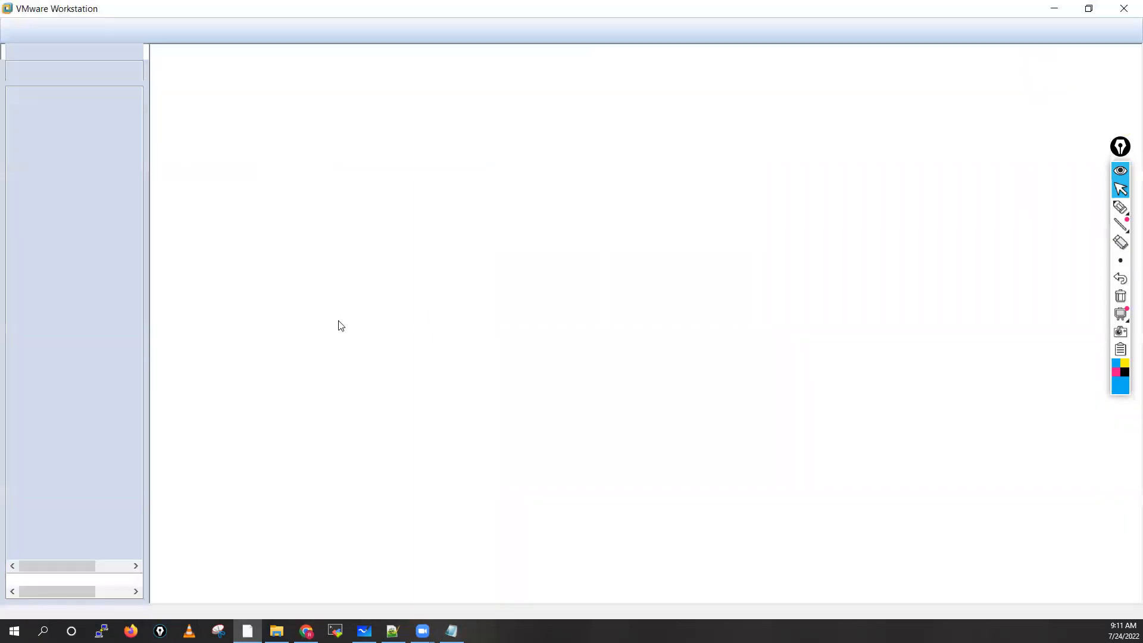
left_click(86, 146)
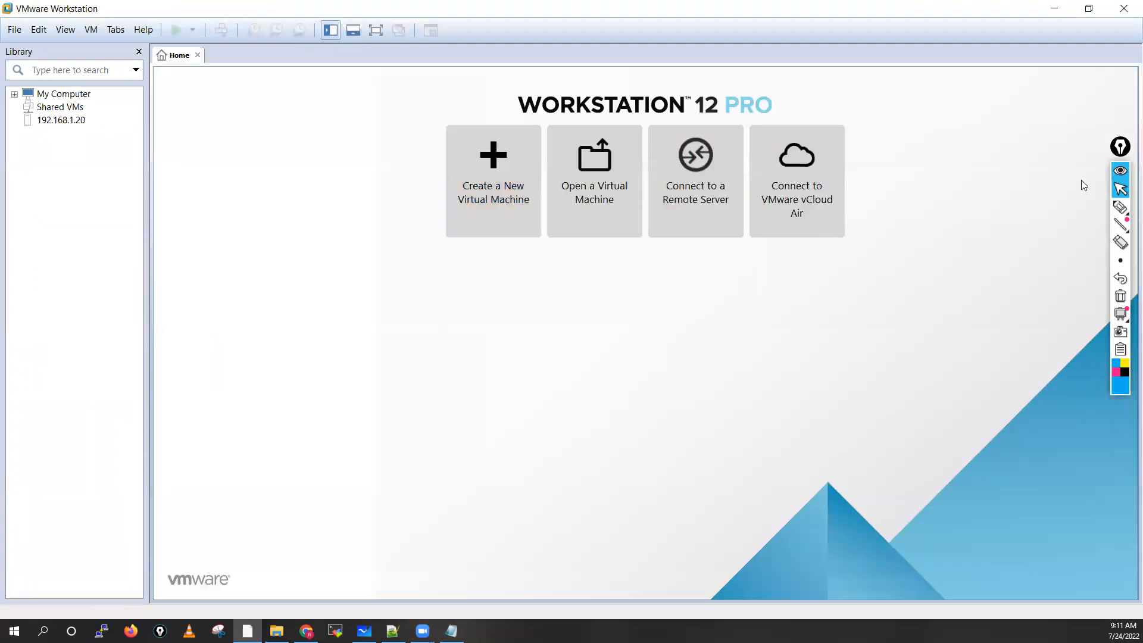
Step: Handwrite the version numbers 15 and 16 beside the VMware home tiles with the pen and circle each one
mouse_move(1116, 207)
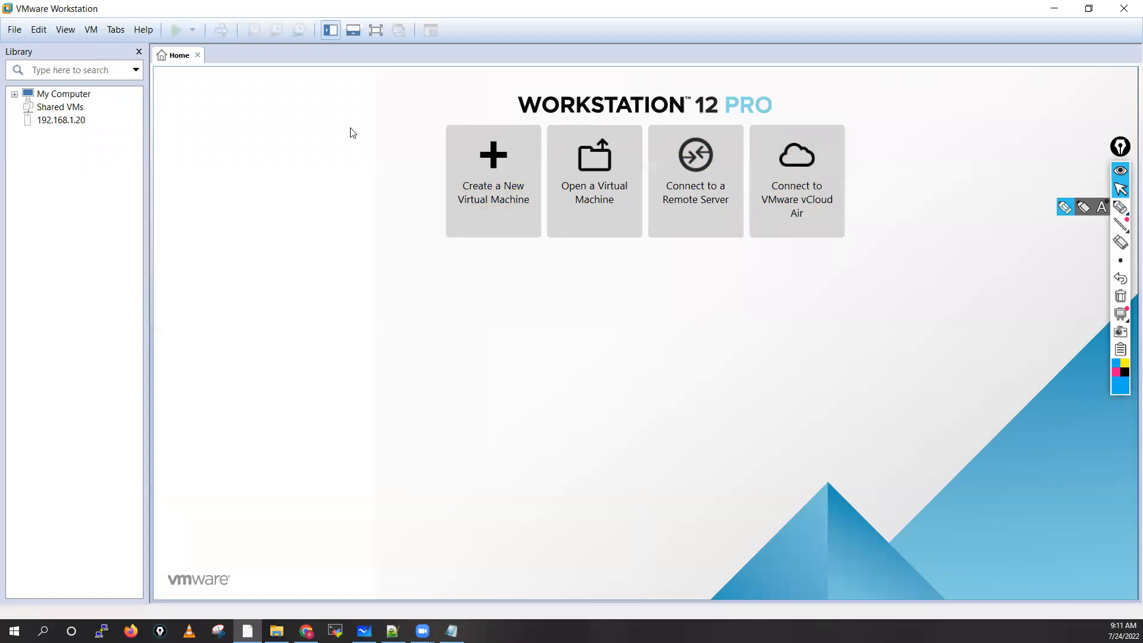
left_click(1082, 210)
mouse_move(895, 97)
left_mouse_down()
mouse_move(898, 116)
mouse_move(922, 94)
left_mouse_up()
left_click_drag(911, 143, 885, 77)
left_click_drag(927, 197, 944, 168)
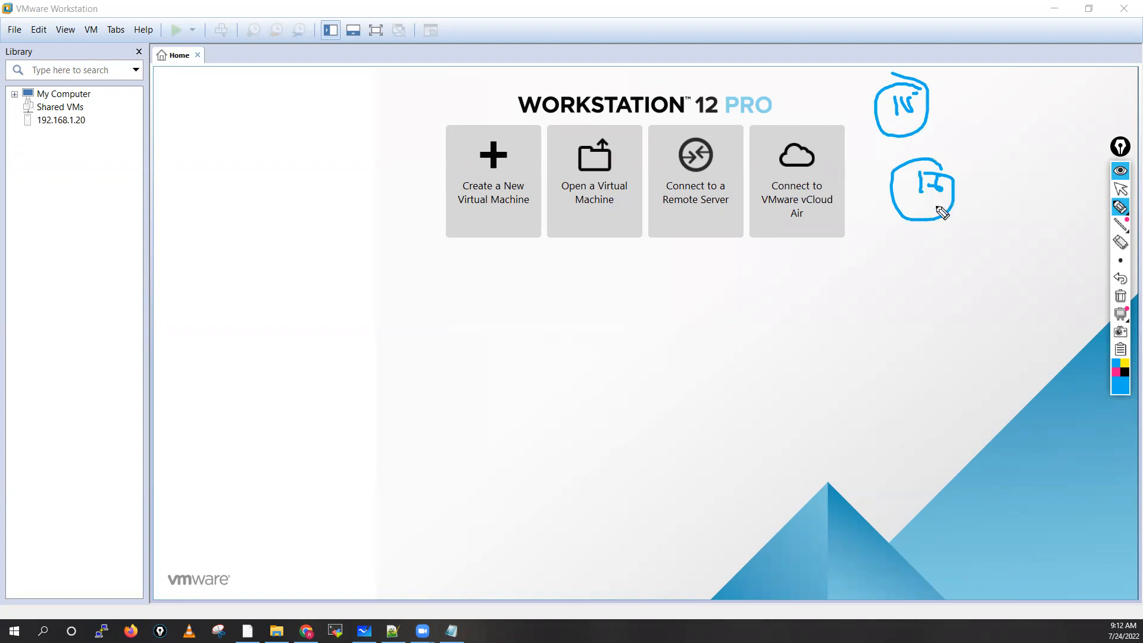
Step: Bracket the WORKSTATION 12 PRO title on the home page with the pen, and return to the pointer with the annotations cleared
mouse_move(520, 87)
left_mouse_down()
mouse_move(512, 104)
mouse_move(527, 124)
left_mouse_up()
left_click(772, 83)
left_click_drag(773, 83, 780, 123)
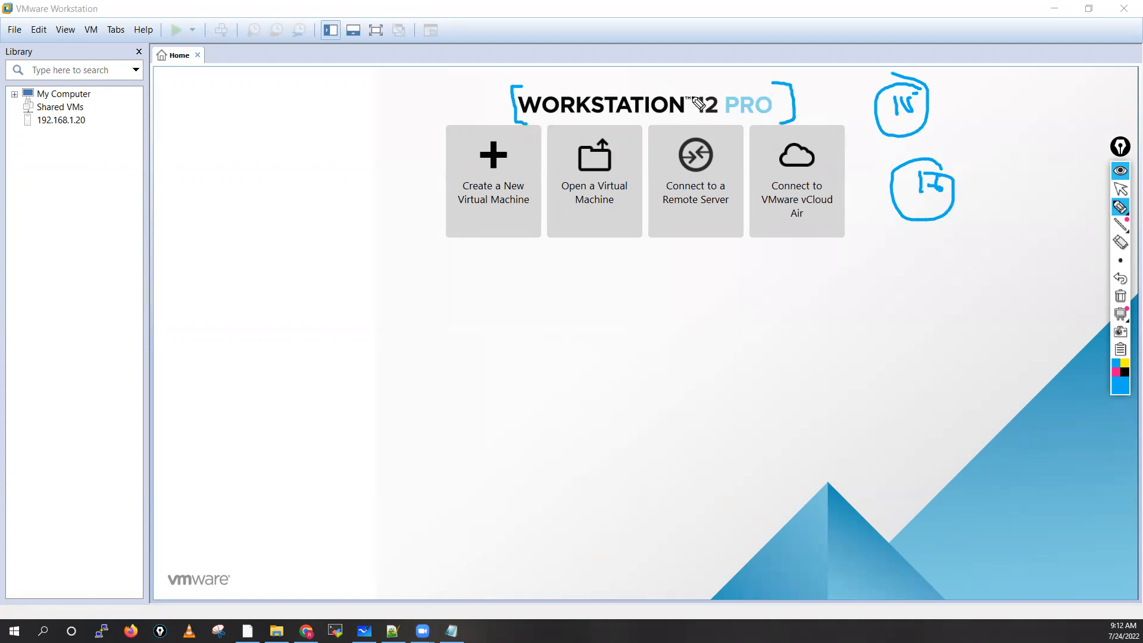
left_click_drag(647, 77, 667, 76)
left_click(1120, 190)
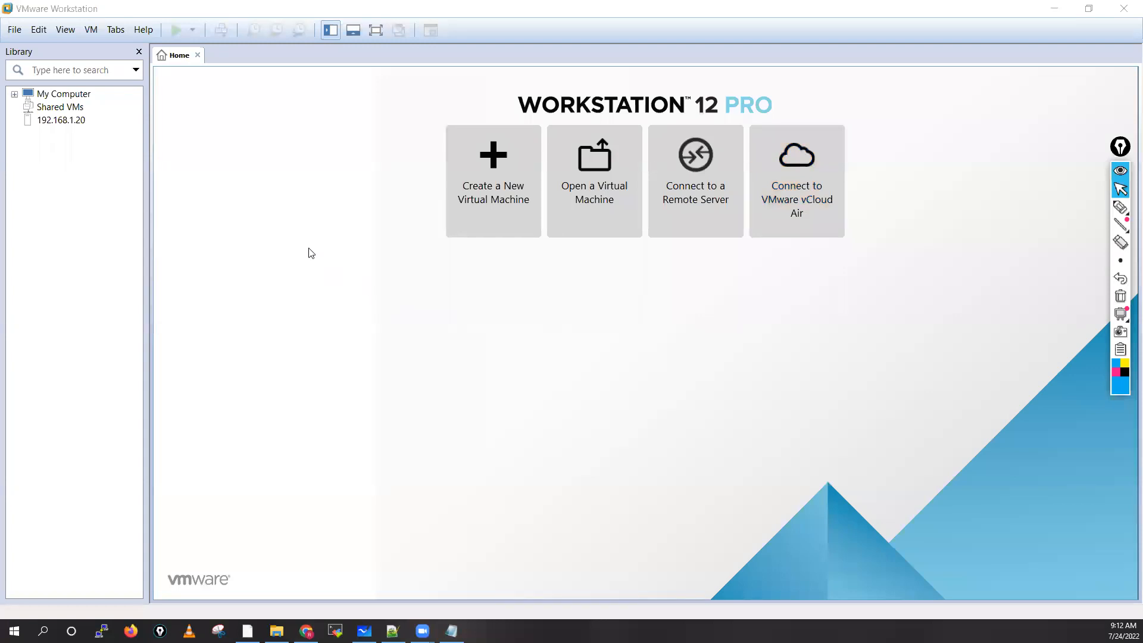
Step: Open the Virtual Network Editor and select the VMnet8 NAT network
left_click(39, 30)
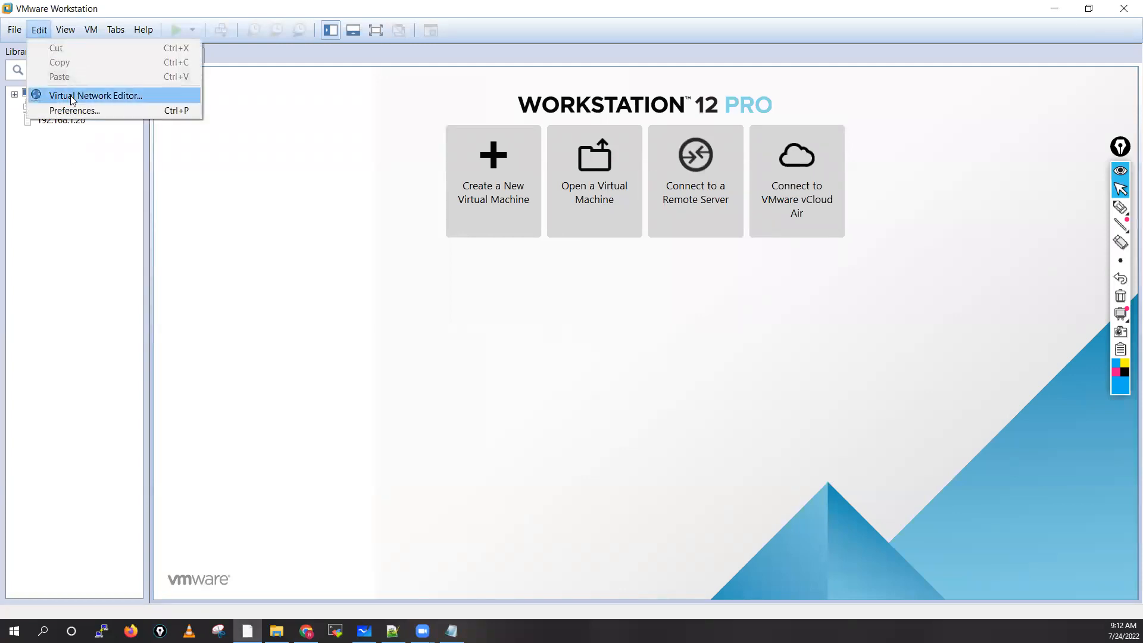
left_click(117, 97)
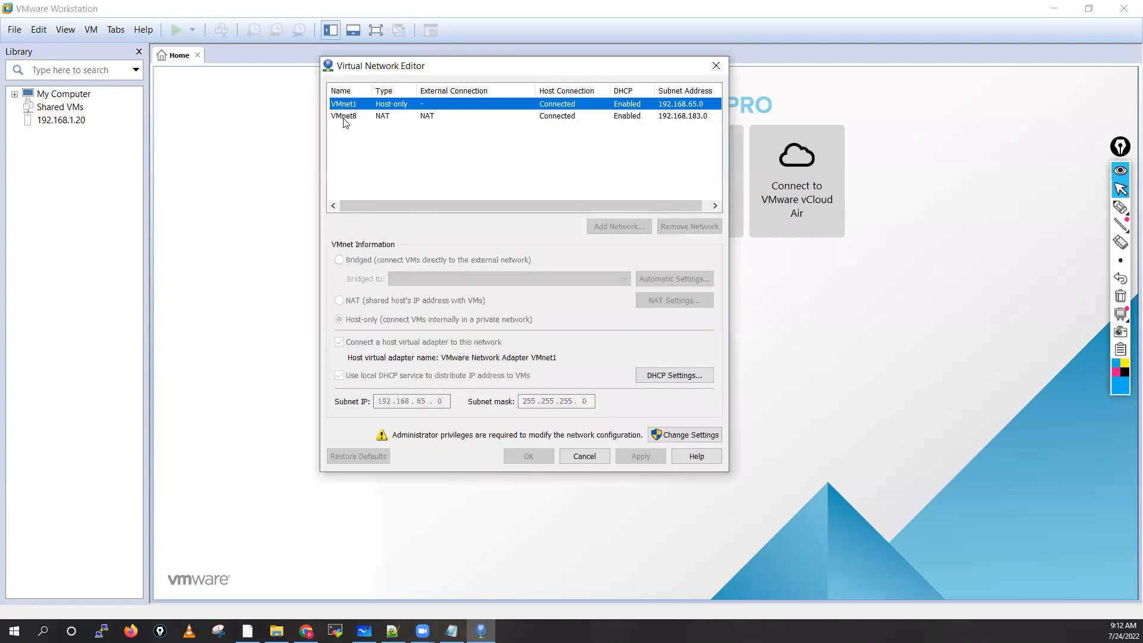
left_click(345, 117)
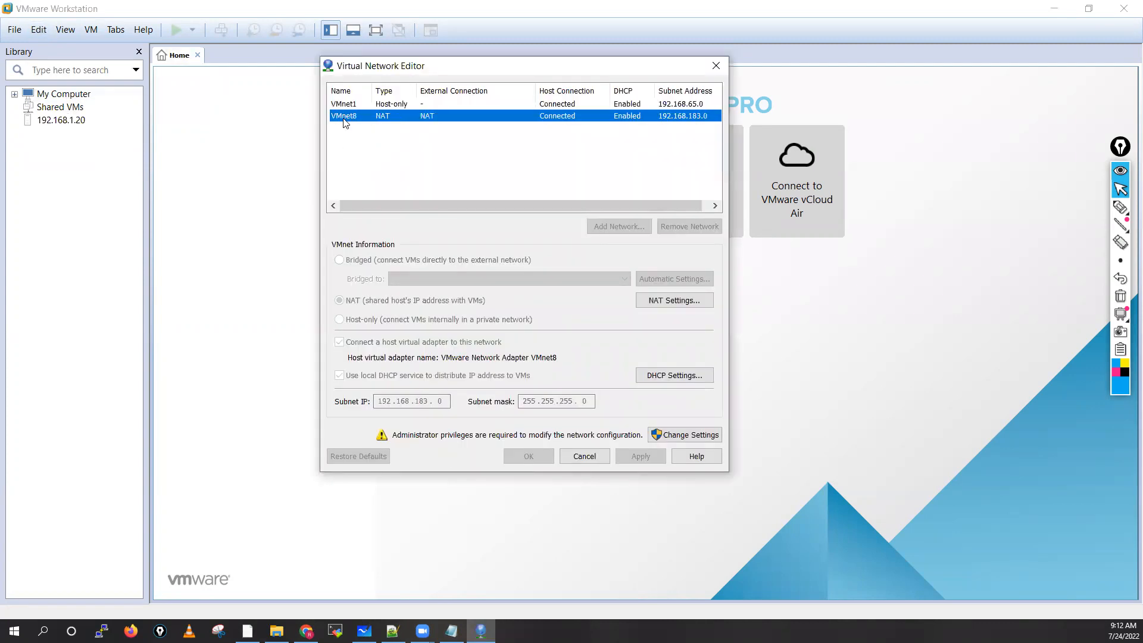
Step: Circle VMnet1 and VMnet8 with the pen, handwrite a circled "vne" with arrows below them, and clear the annotations
left_click(1121, 207)
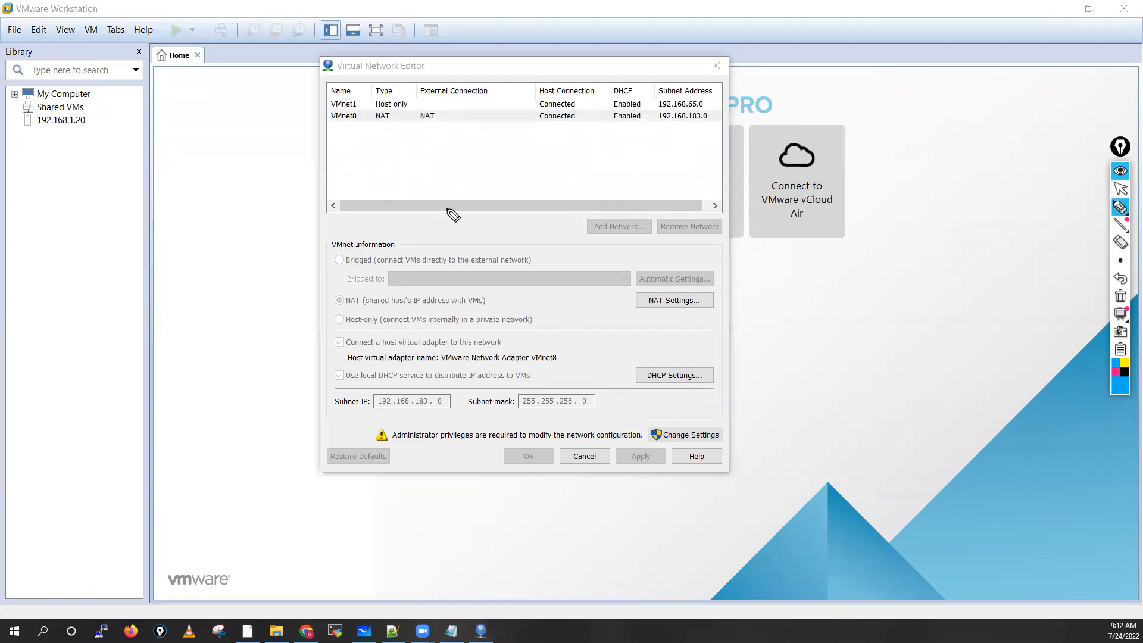
mouse_move(359, 114)
left_mouse_down()
mouse_move(324, 119)
mouse_move(357, 128)
mouse_move(348, 107)
mouse_move(334, 111)
mouse_move(357, 102)
left_mouse_up()
mouse_move(363, 151)
left_mouse_down()
mouse_move(376, 161)
mouse_move(406, 153)
mouse_move(358, 163)
mouse_move(414, 152)
left_mouse_up()
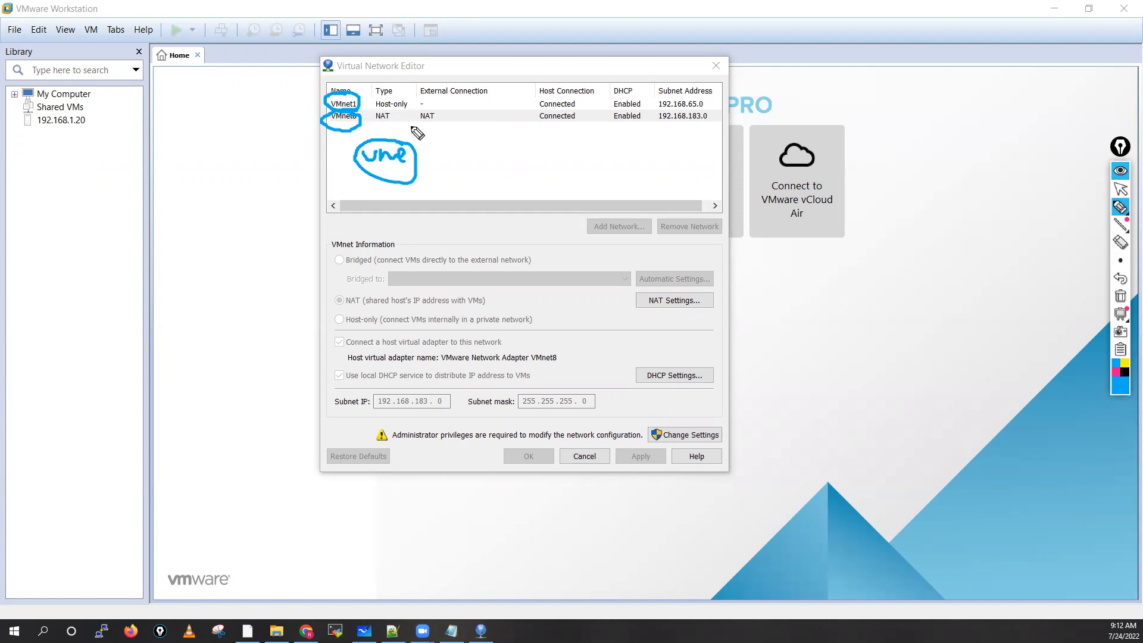
mouse_move(418, 156)
left_mouse_down()
mouse_move(437, 132)
mouse_move(475, 160)
left_mouse_up()
left_click_drag(471, 148, 502, 146)
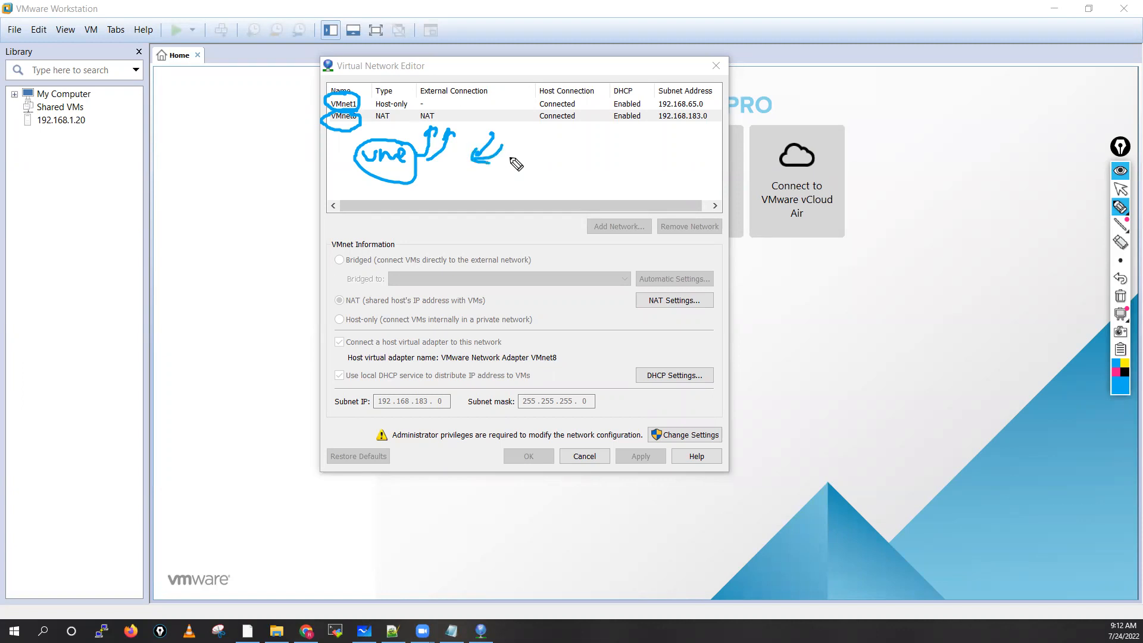
left_click(1121, 300)
left_click(1121, 190)
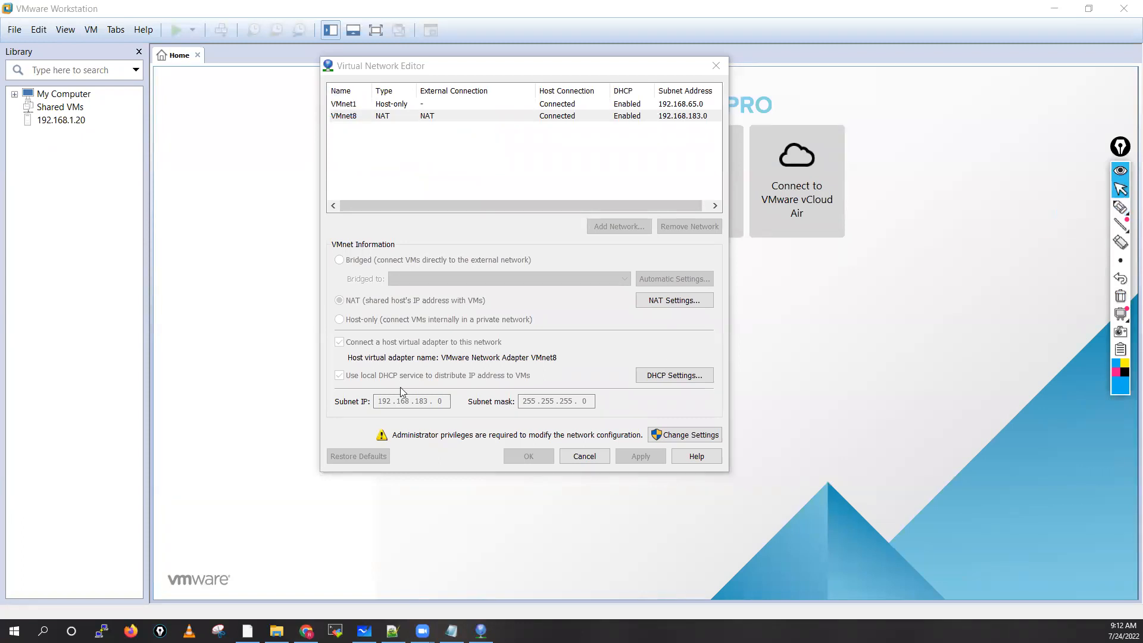
Step: Open the Windows Network Connections window with ncpa.cpl and refresh the adapter list
left_click(42, 631)
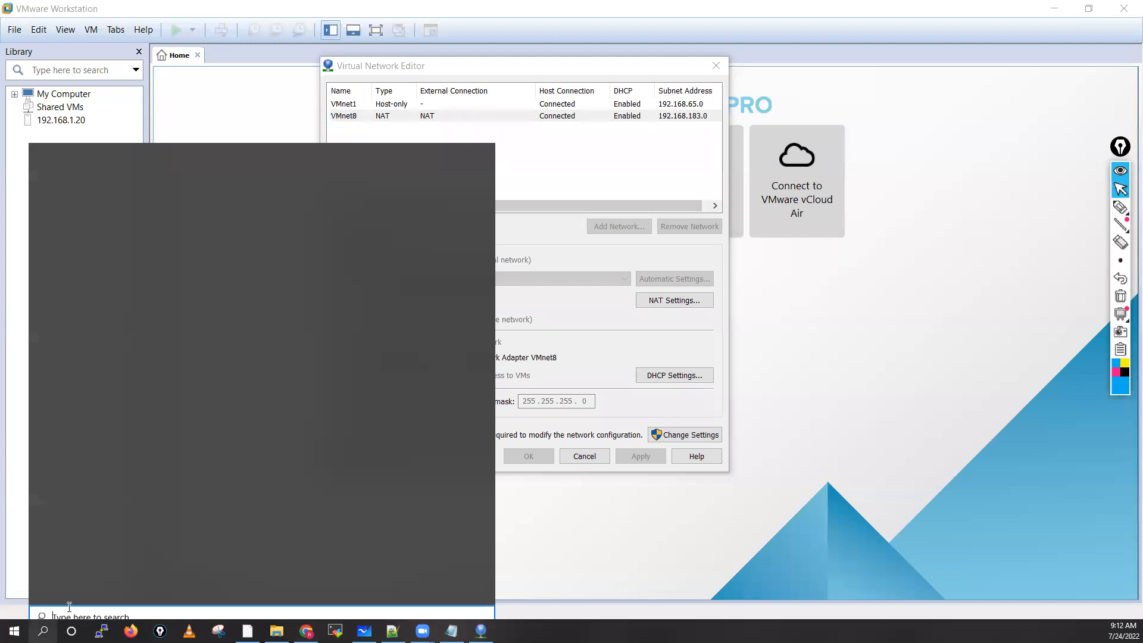
type("nc")
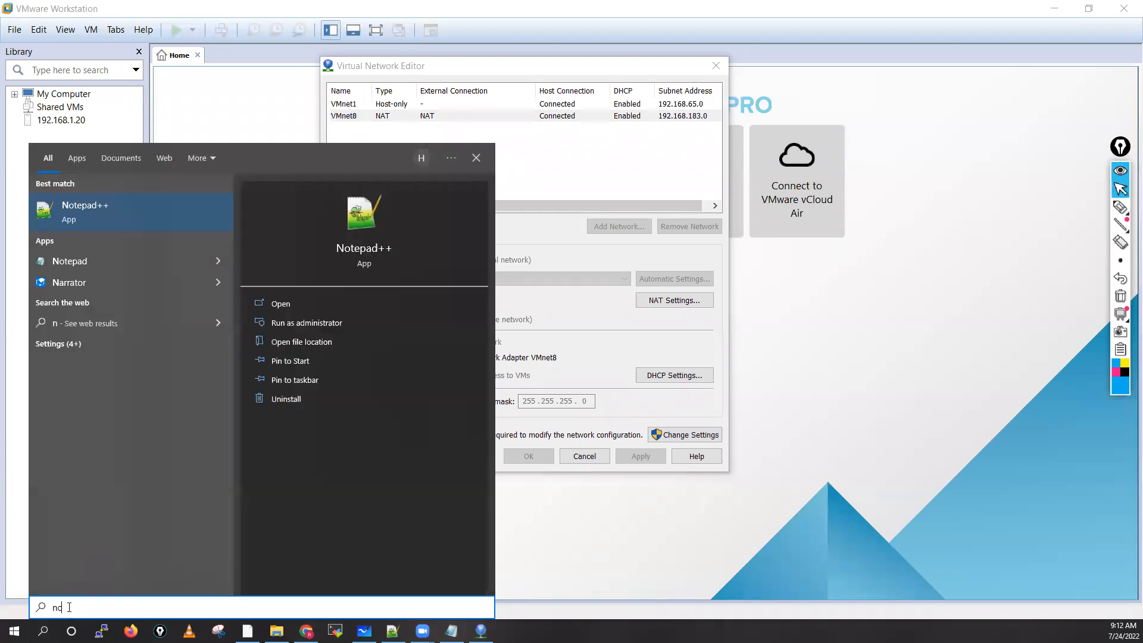
type("pa.cpl")
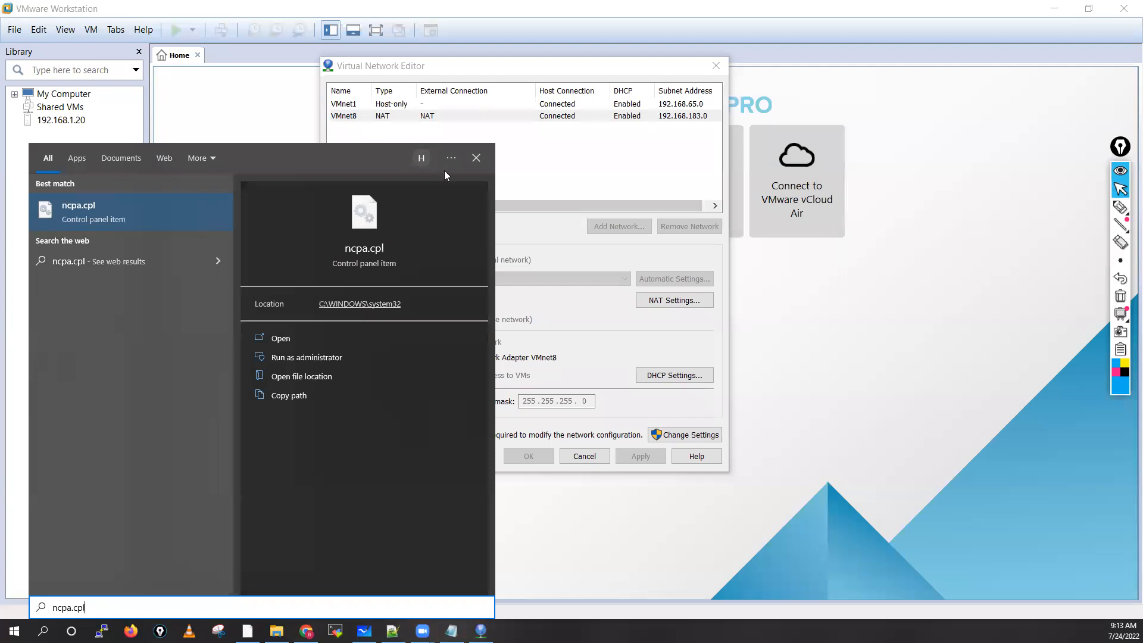
key("Return")
right_click(515, 154)
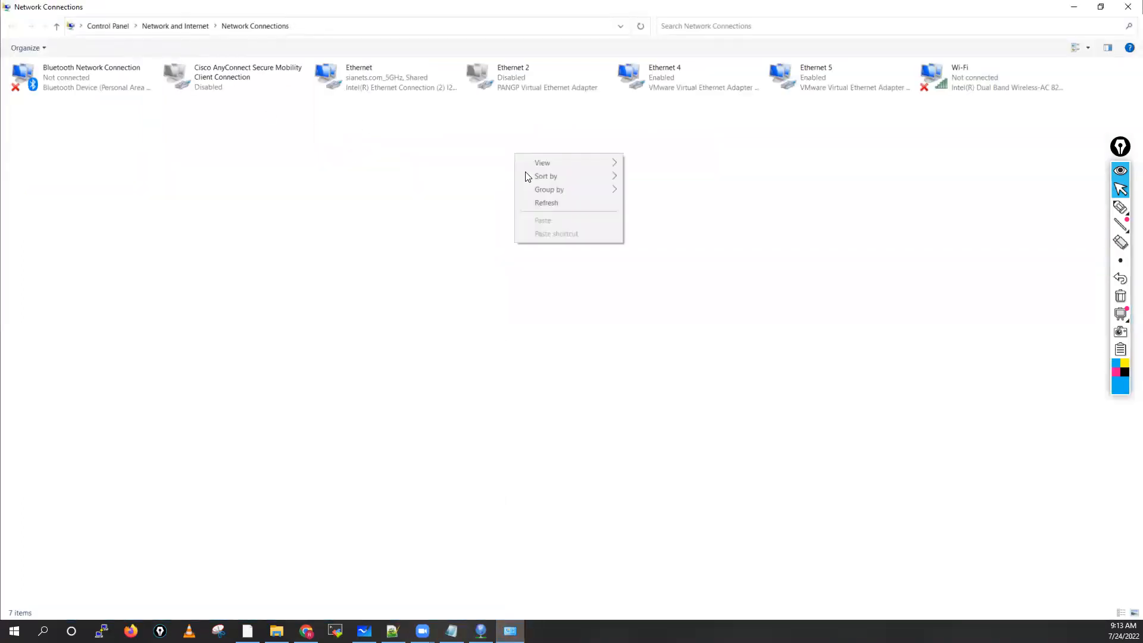
left_click(549, 203)
Step: Examine the two VMware virtual adapters, Ethernet 4 and Ethernet 5, and minimize the Network Connections window
left_click(694, 83)
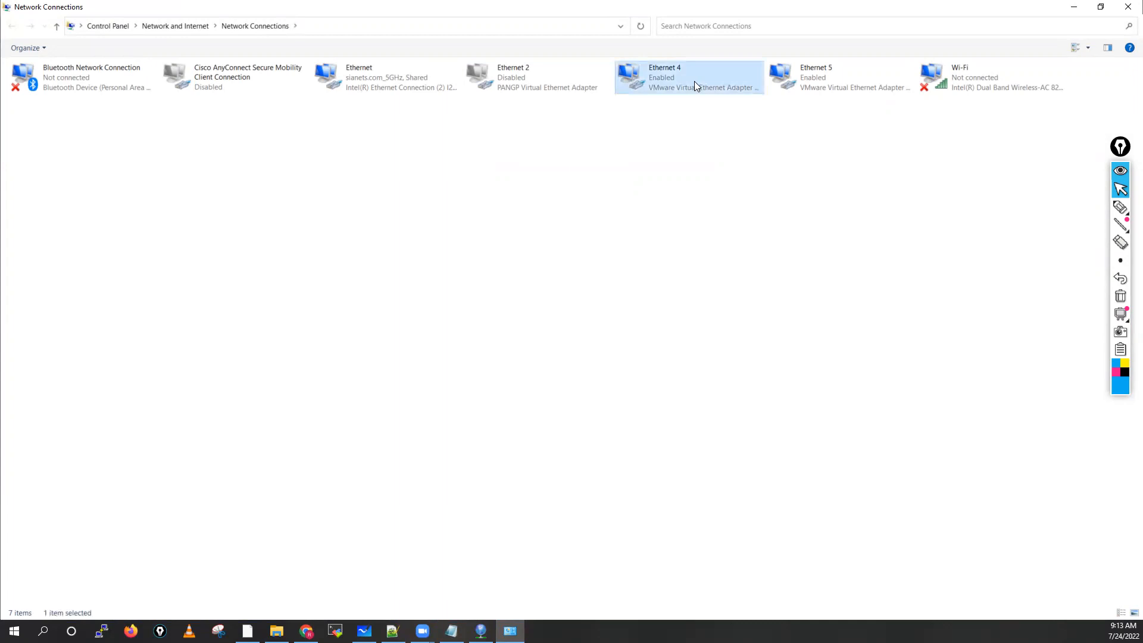
left_click(868, 88)
left_click(703, 88)
left_click(825, 87)
left_click(681, 93)
left_click(863, 75)
left_click(727, 81)
left_click(846, 83)
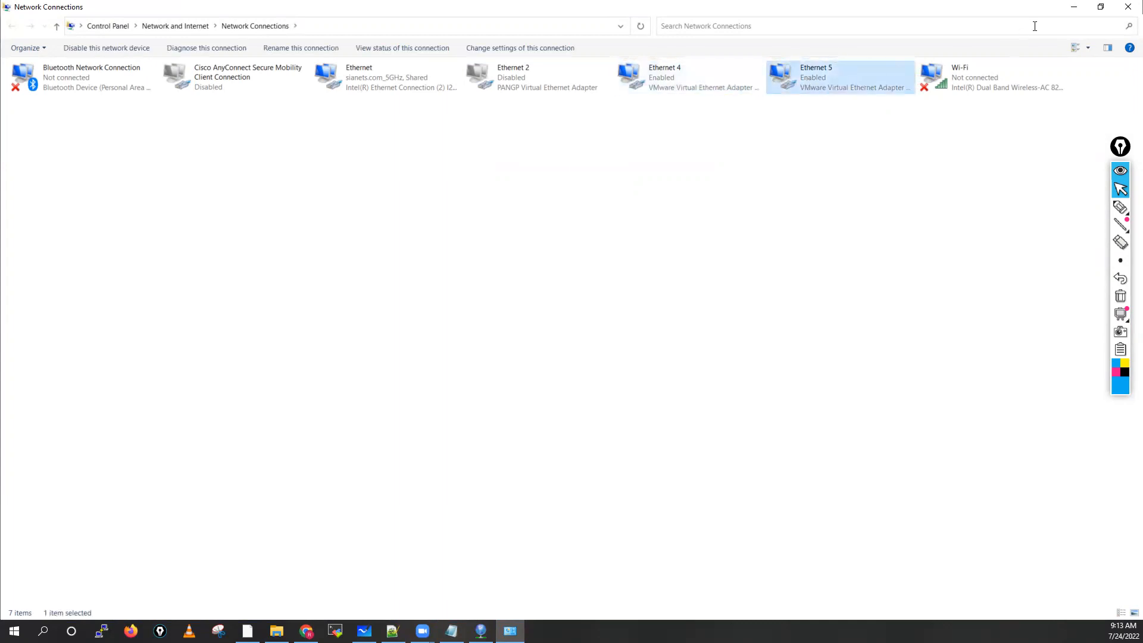
left_click(1074, 8)
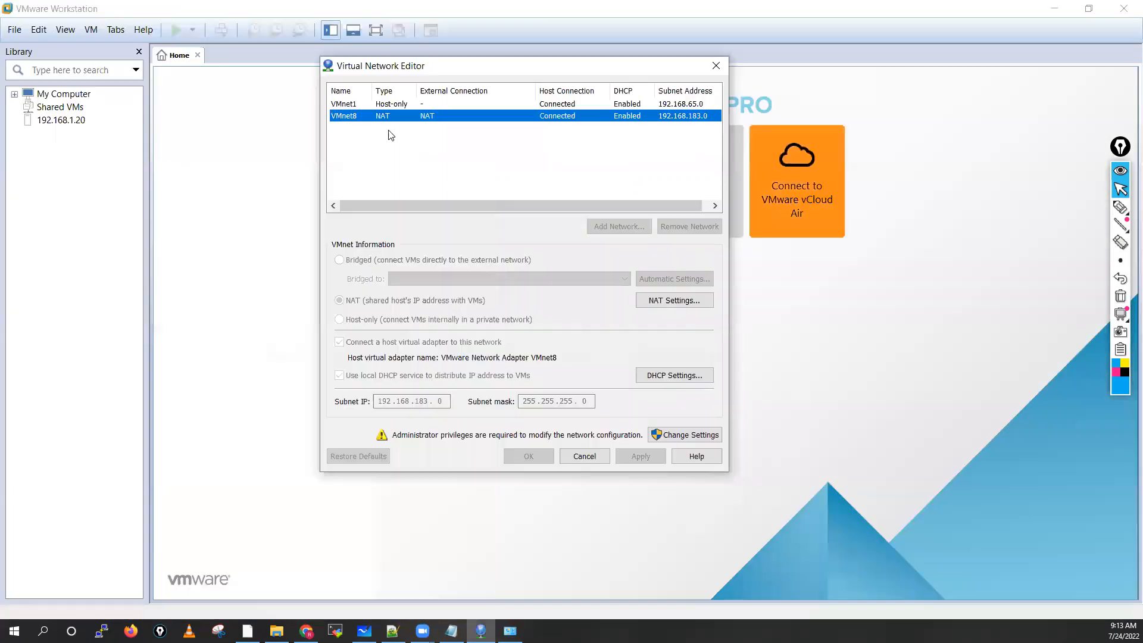
Step: Compare the VMnet1 and VMnet8 entries, and unlock the network configuration for editing with administrator privileges
left_click(356, 105)
left_click(349, 116)
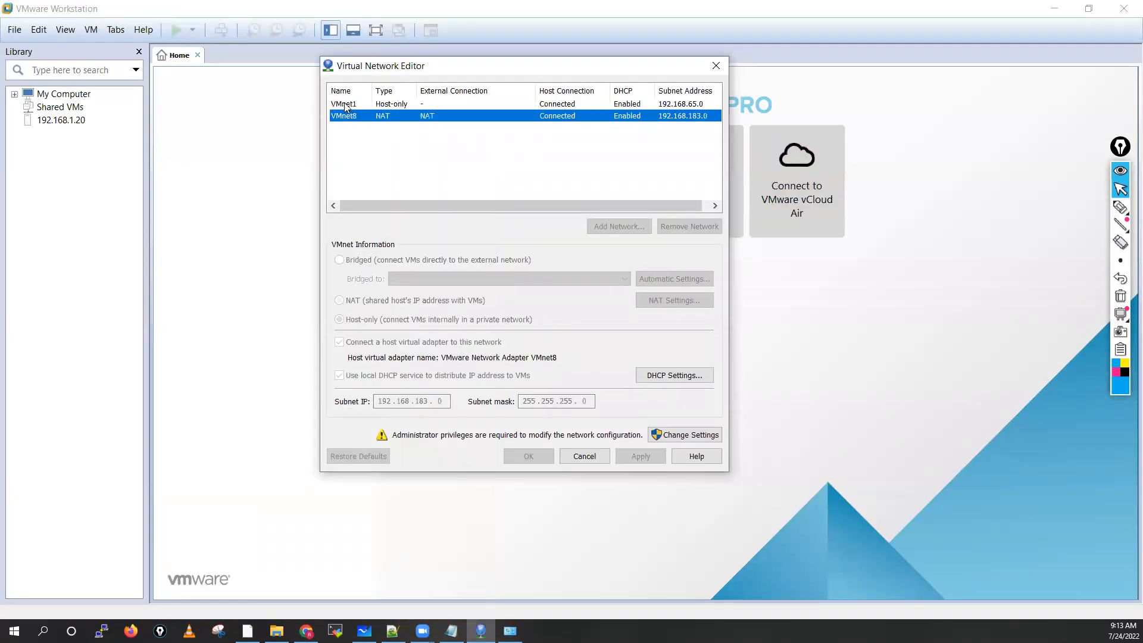
left_click(345, 105)
left_click(349, 116)
left_click(344, 105)
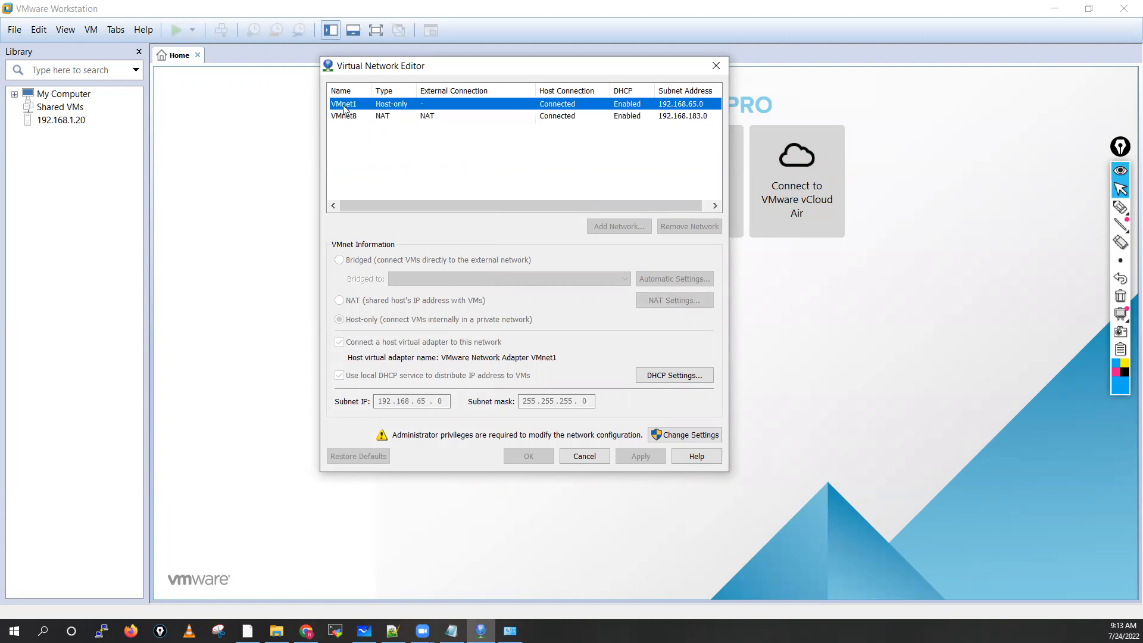
left_click(690, 435)
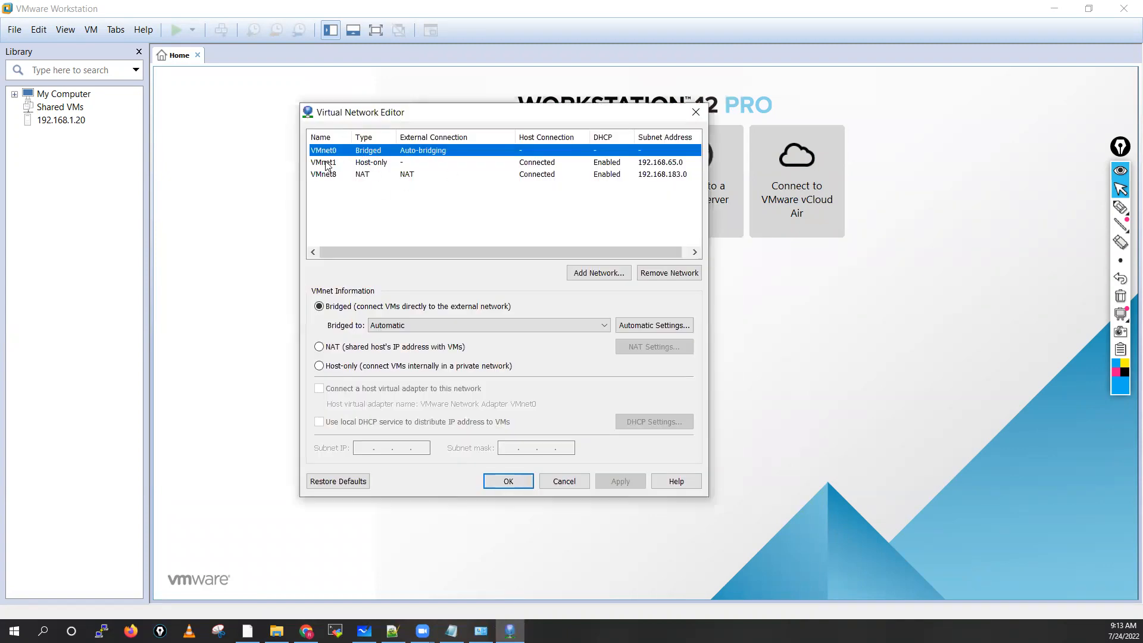
Step: Examine the settings of the VMnet0 bridged, VMnet1 host-only and VMnet8 NAT networks one after another
left_click(326, 164)
left_click(329, 175)
left_click(333, 151)
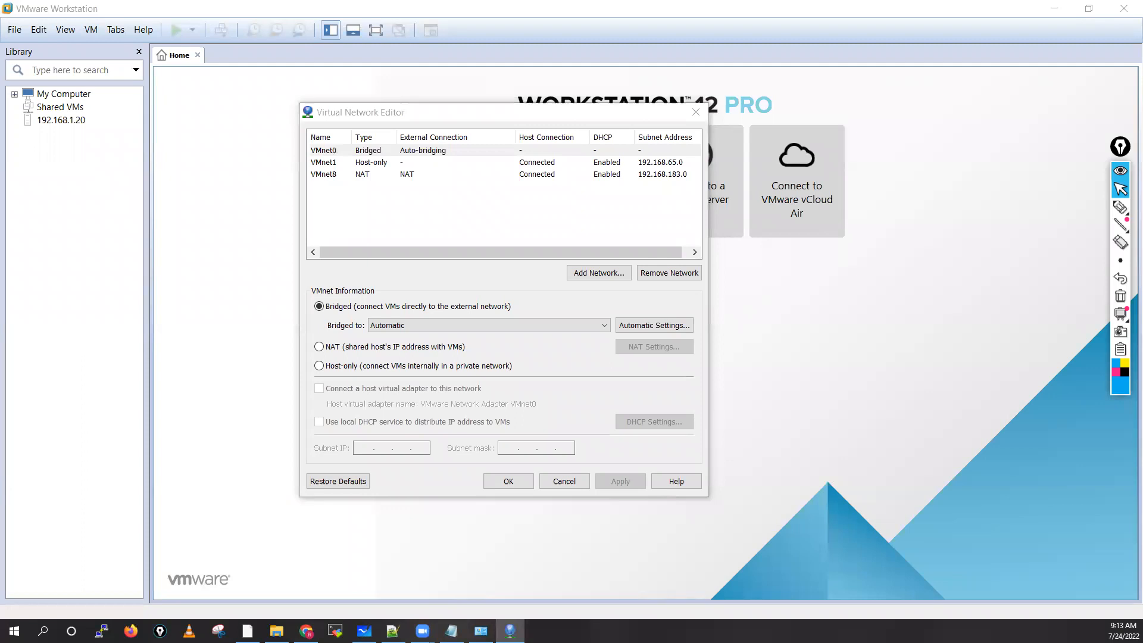
left_click(477, 214)
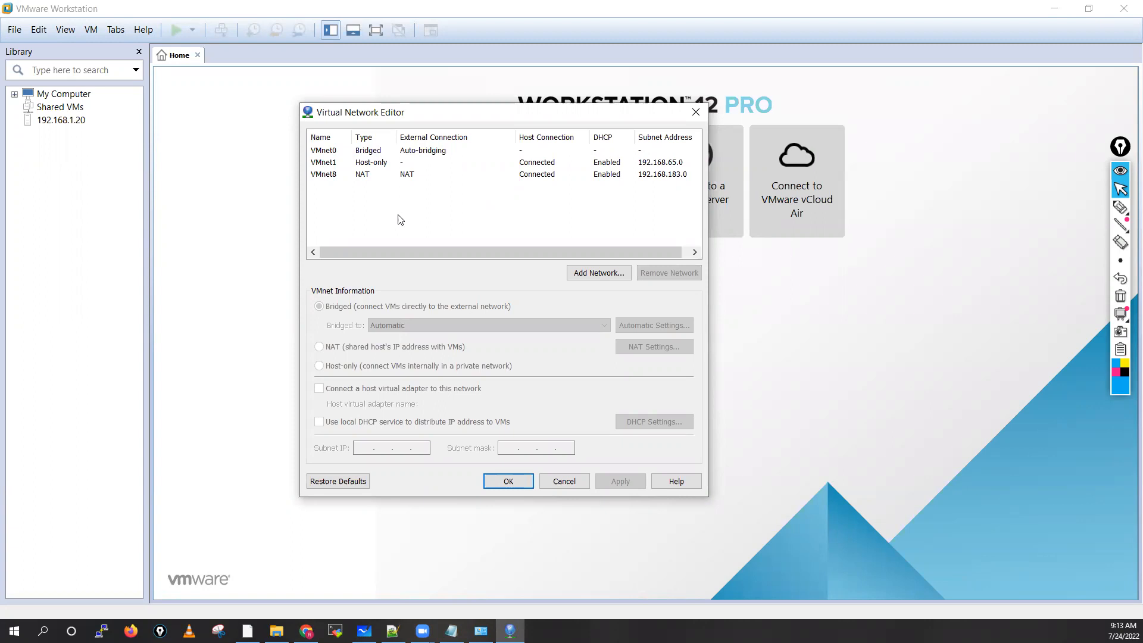
left_click(328, 151)
left_click(328, 163)
left_click(329, 174)
left_click(327, 164)
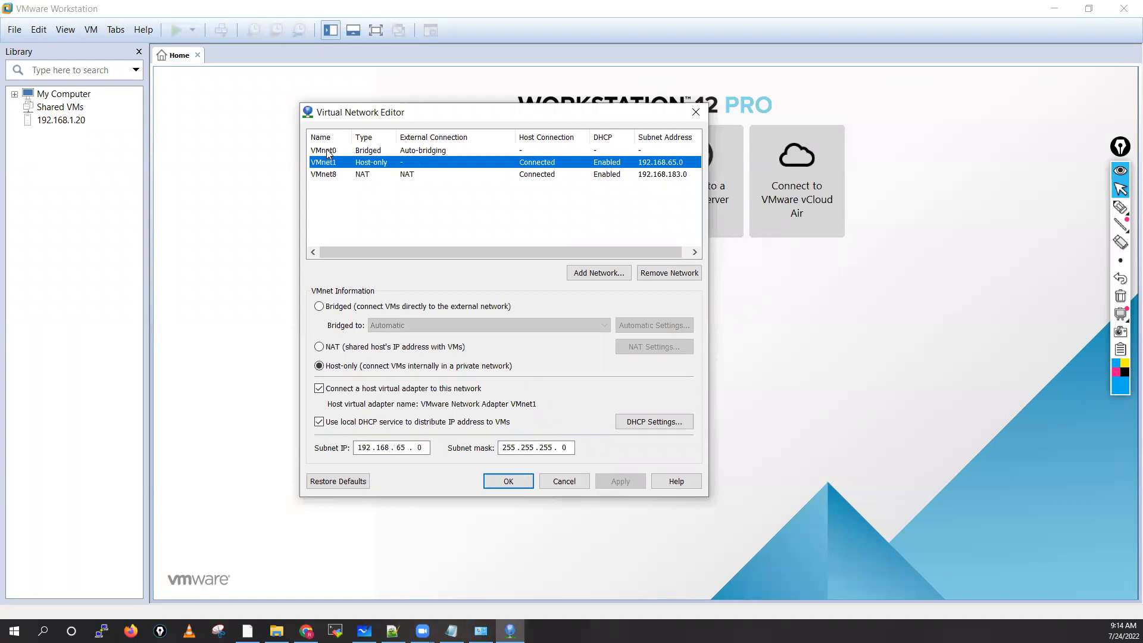
left_click(332, 175)
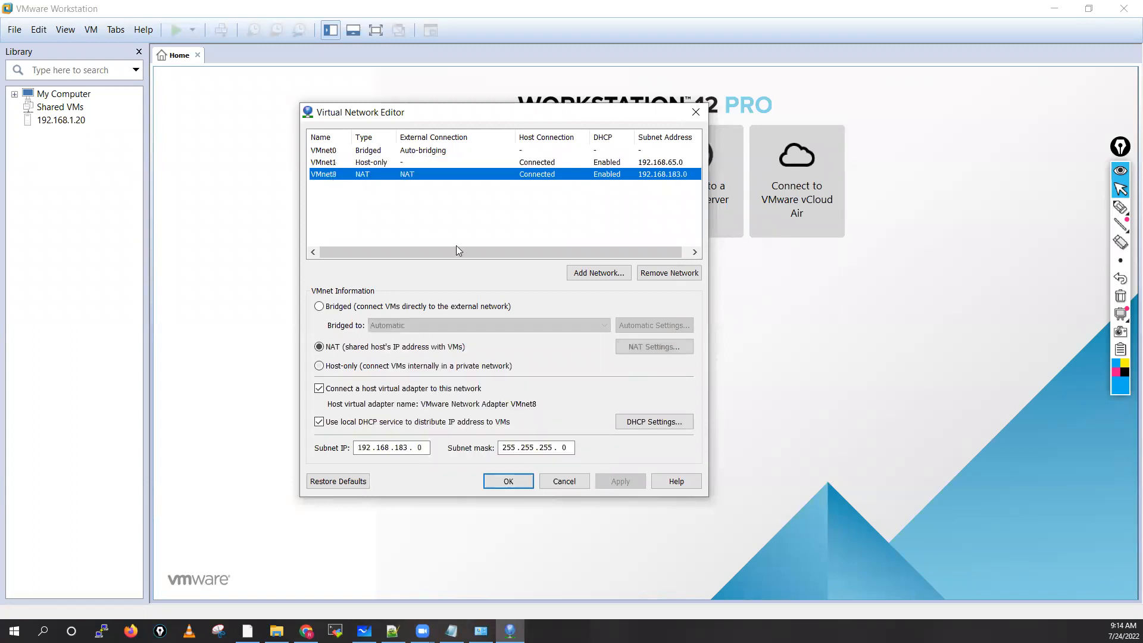
left_click(433, 231)
Step: Add the virtual networks VMnet2, VMnet3, VMnet4, VMnet5 and VMnet6
left_click(588, 274)
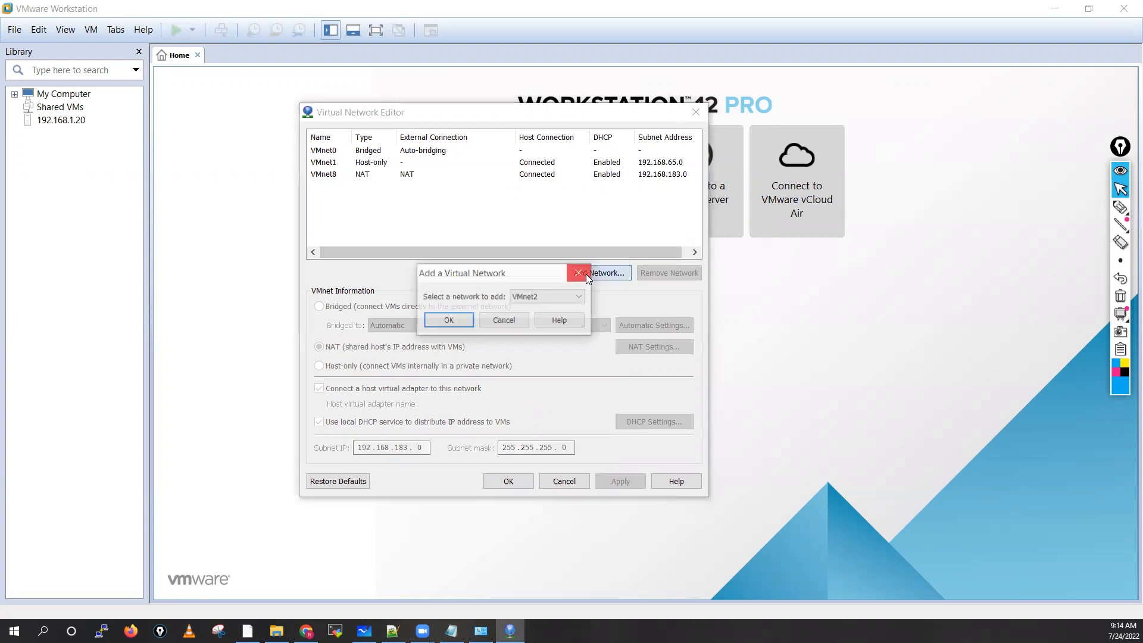
left_click(449, 320)
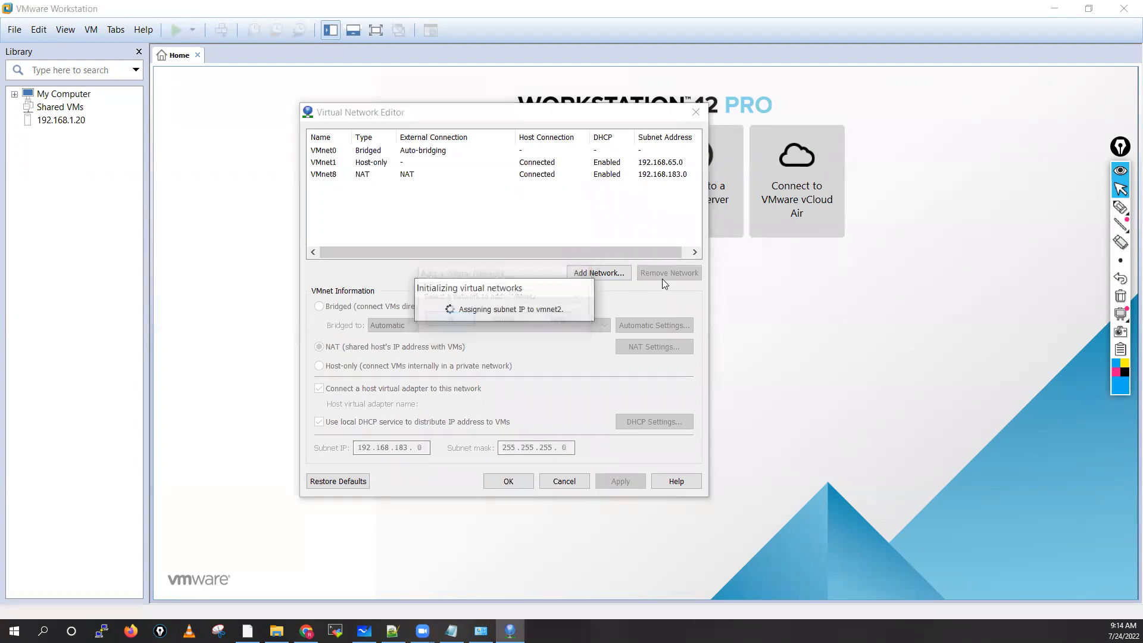
left_click(599, 278)
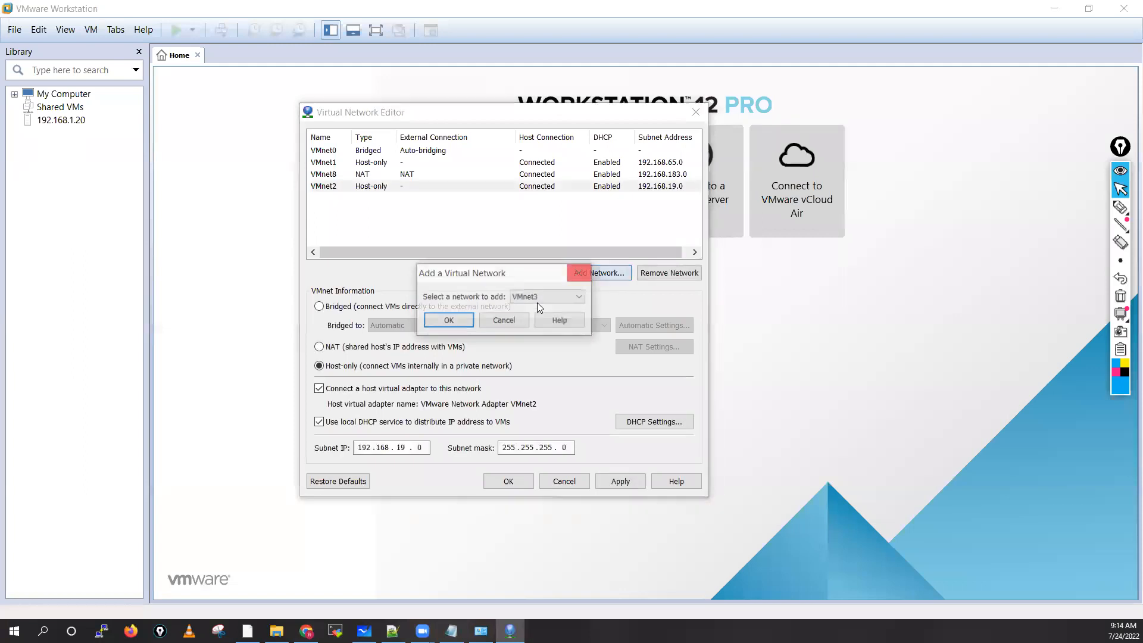
left_click(450, 320)
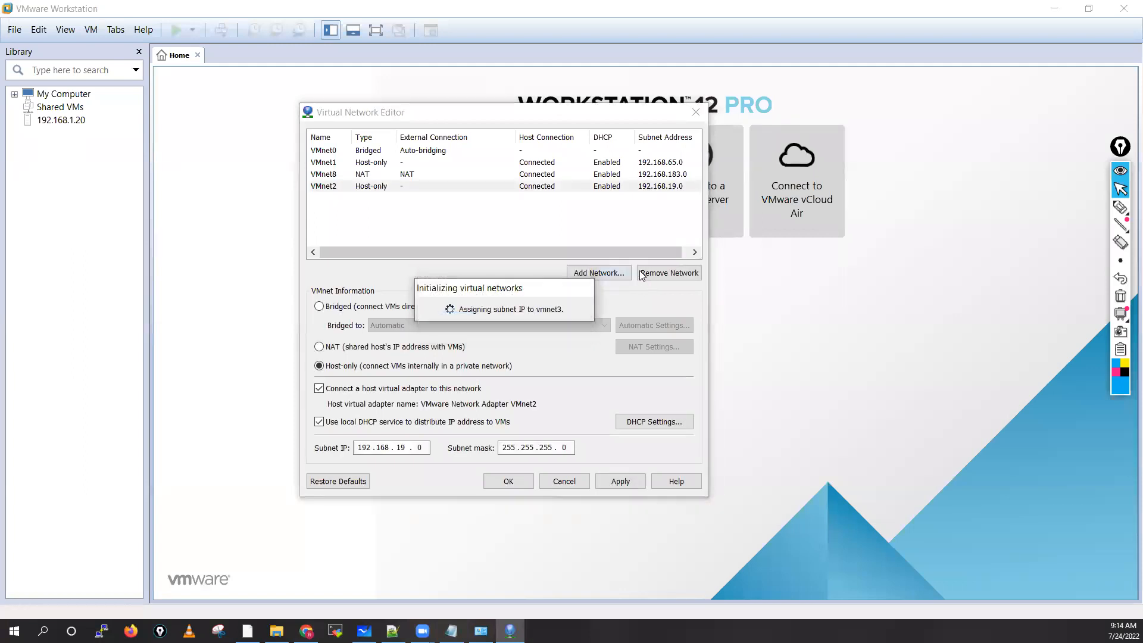
left_click(599, 273)
left_click(449, 320)
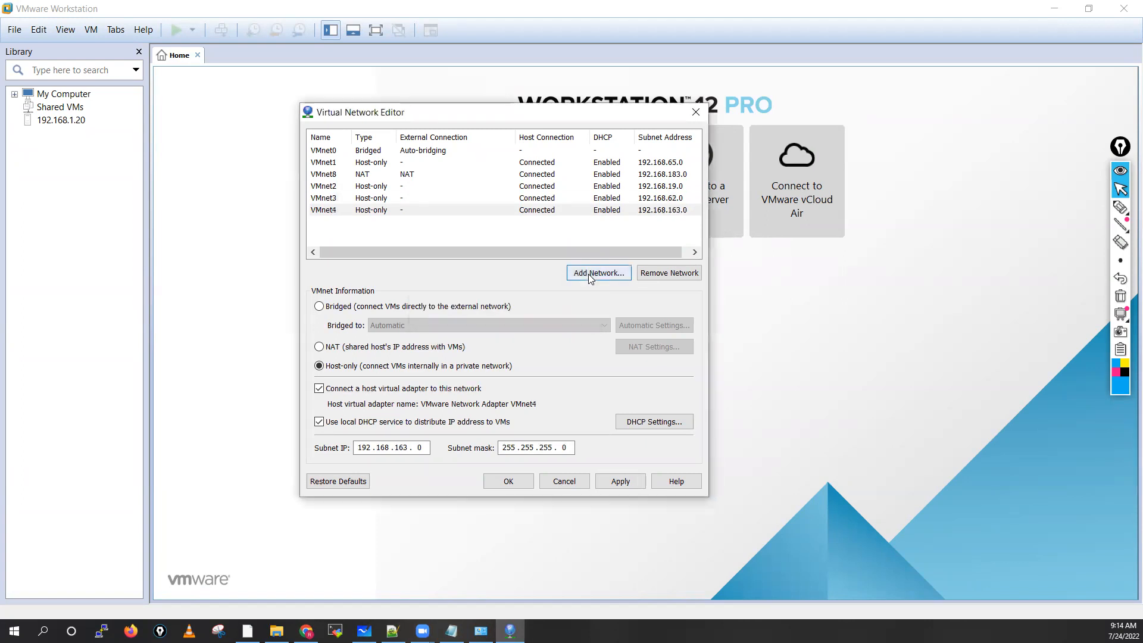
left_click(590, 275)
left_click(444, 322)
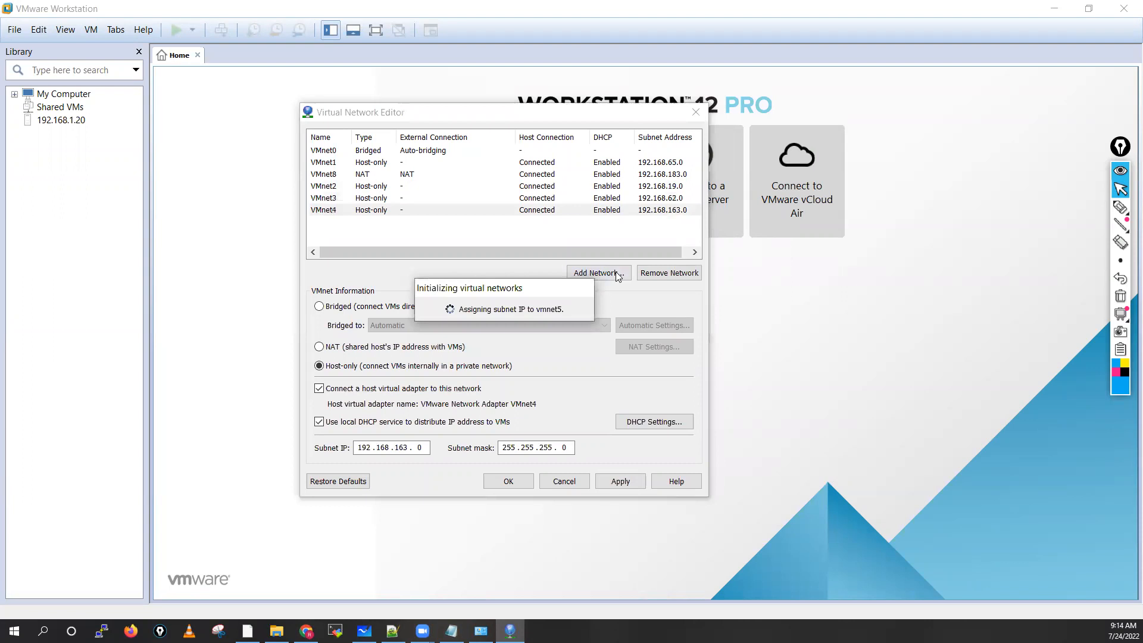
left_click(616, 271)
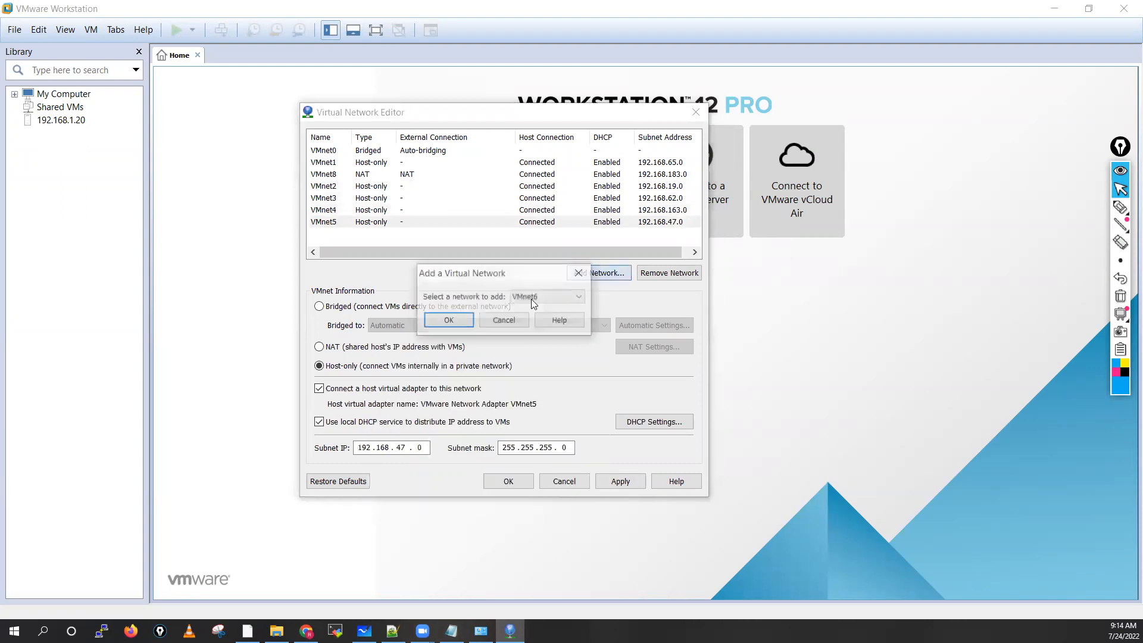
left_click(447, 321)
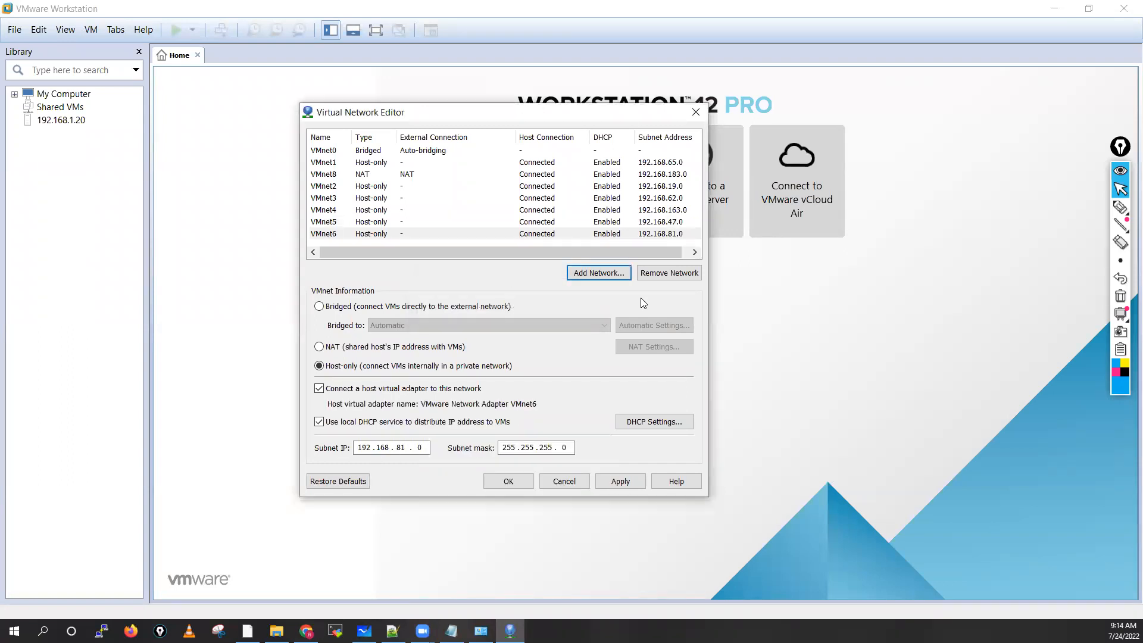
Step: Mark the network rows with pen arrows, circle VMnet4 through VMnet6, clear the annotations, and return to the pointer
left_click(1121, 206)
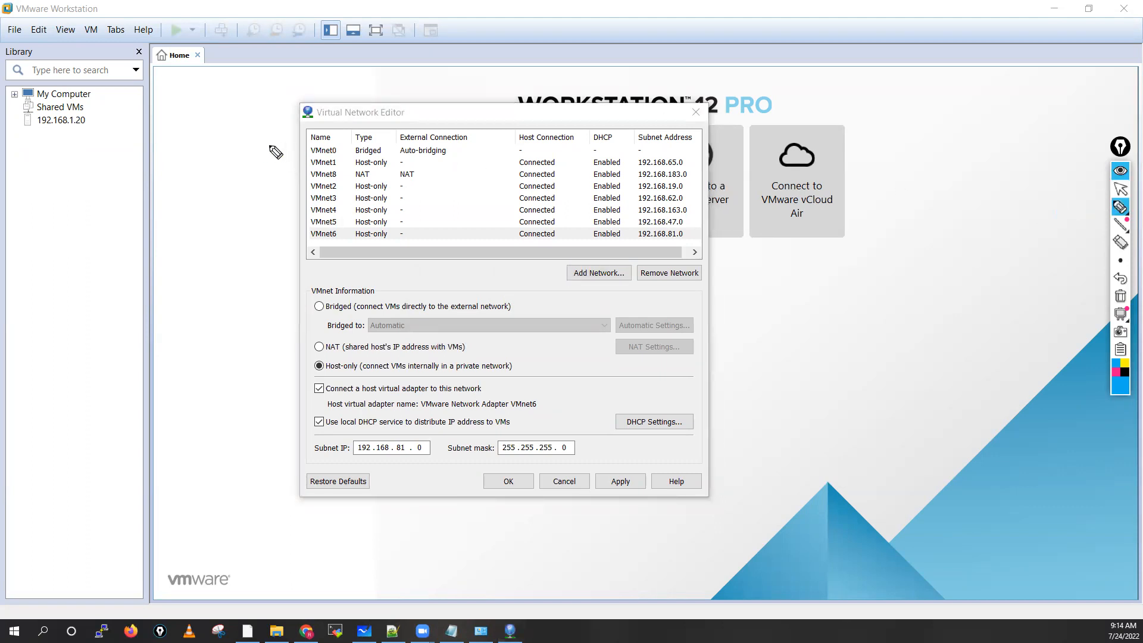
mouse_move(260, 152)
left_mouse_down()
mouse_move(301, 148)
mouse_move(292, 162)
mouse_move(302, 175)
mouse_move(276, 184)
mouse_move(305, 197)
left_mouse_up()
mouse_move(304, 197)
left_mouse_down()
mouse_move(297, 192)
mouse_move(298, 222)
mouse_move(313, 244)
mouse_move(351, 222)
mouse_move(340, 203)
left_mouse_up()
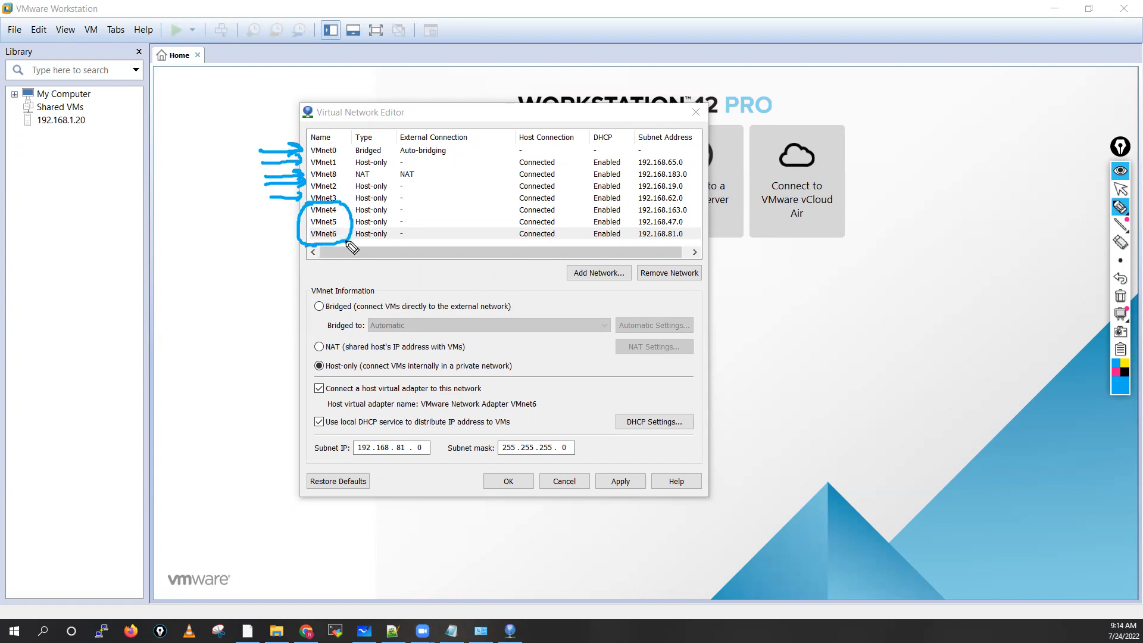
left_click_drag(343, 149, 346, 193)
left_click_drag(346, 153, 332, 151)
left_click_drag(270, 210, 290, 211)
mouse_move(284, 208)
left_mouse_down()
mouse_move(302, 221)
mouse_move(284, 241)
left_mouse_up()
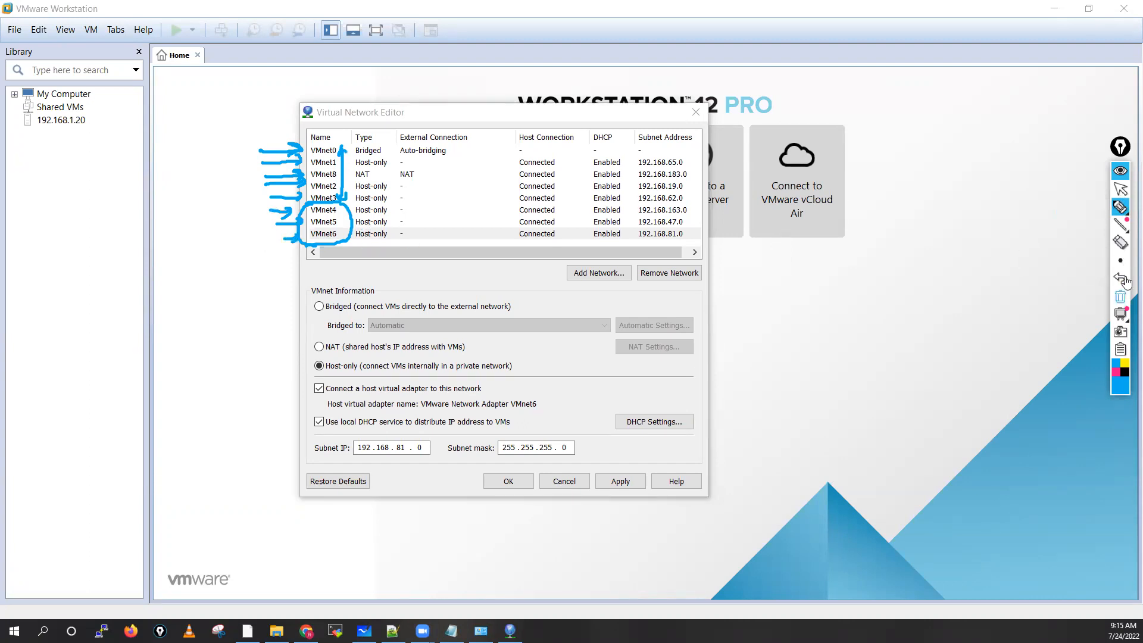
left_click(1121, 297)
left_click(1121, 192)
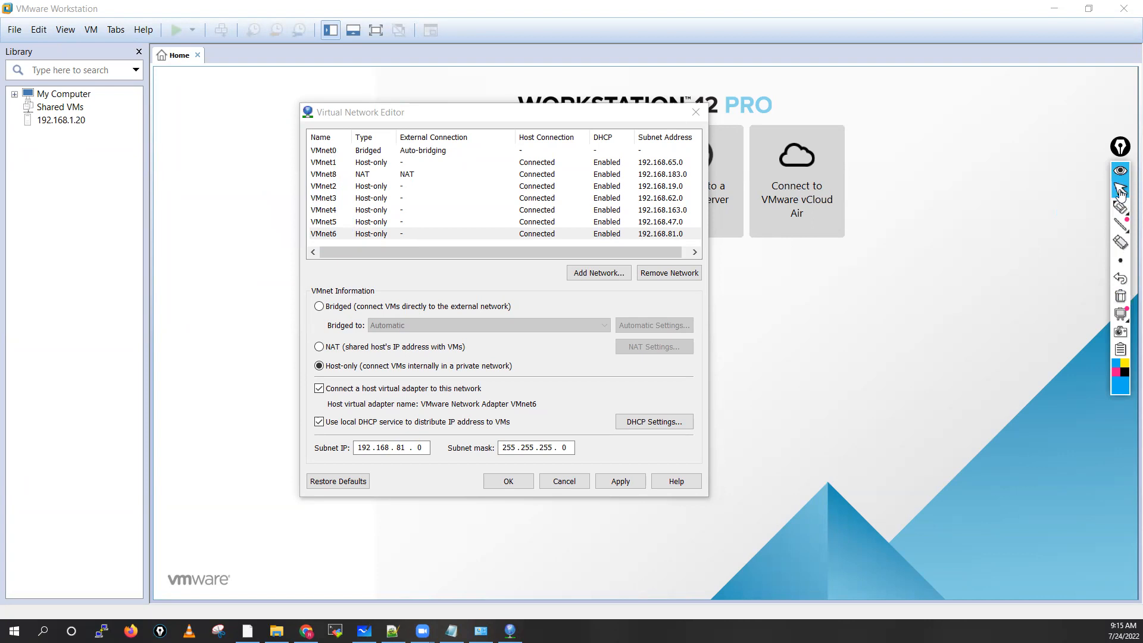
Step: Bridge VMnet0 to the Intel(R) Ethernet Connection (2) I219-LM adapter instead of automatic bridging
left_click(333, 153)
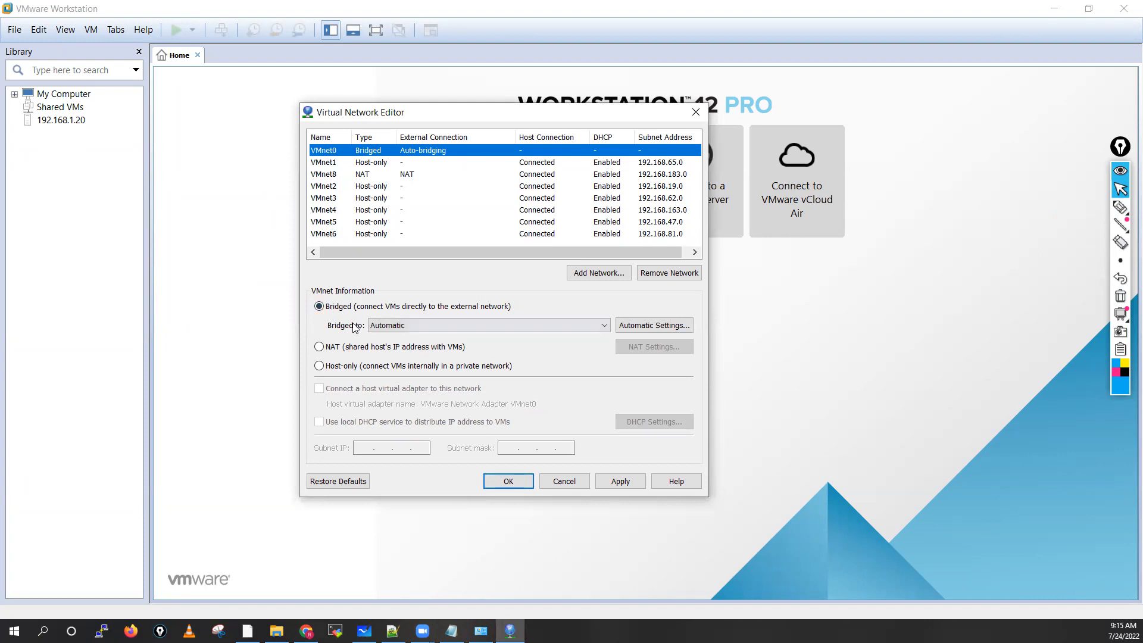
left_click(431, 331)
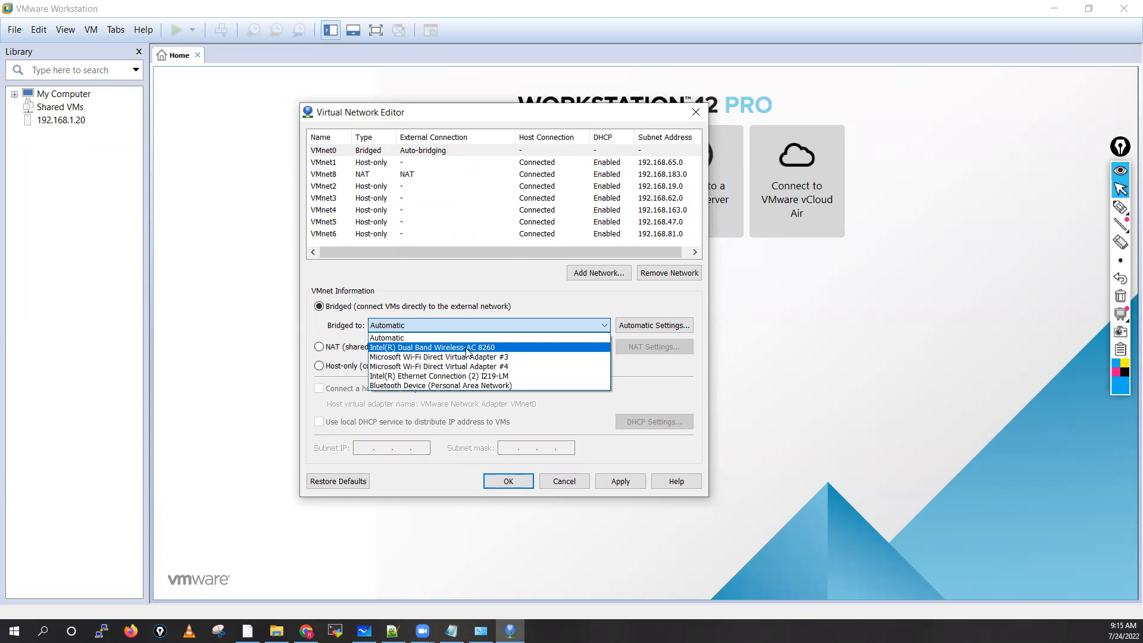
left_click(436, 376)
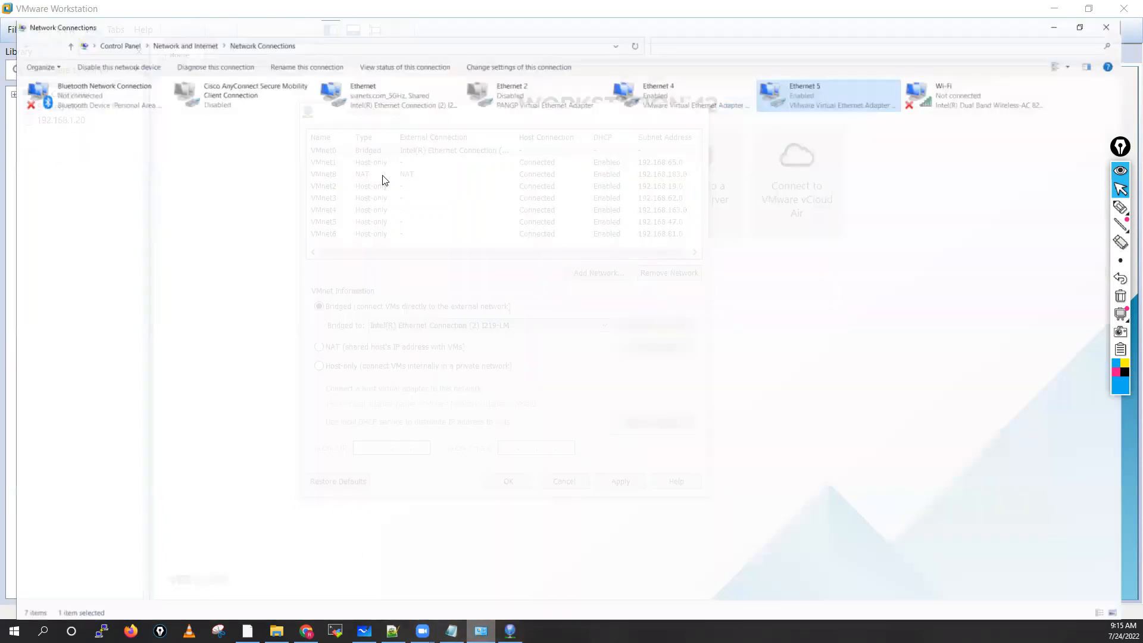
Step: Refresh Network Connections and compare the physical Ethernet adapter with the adapter VMnet0 is bridged to in the Virtual Network Editor
right_click(383, 178)
left_click(419, 223)
left_click(382, 82)
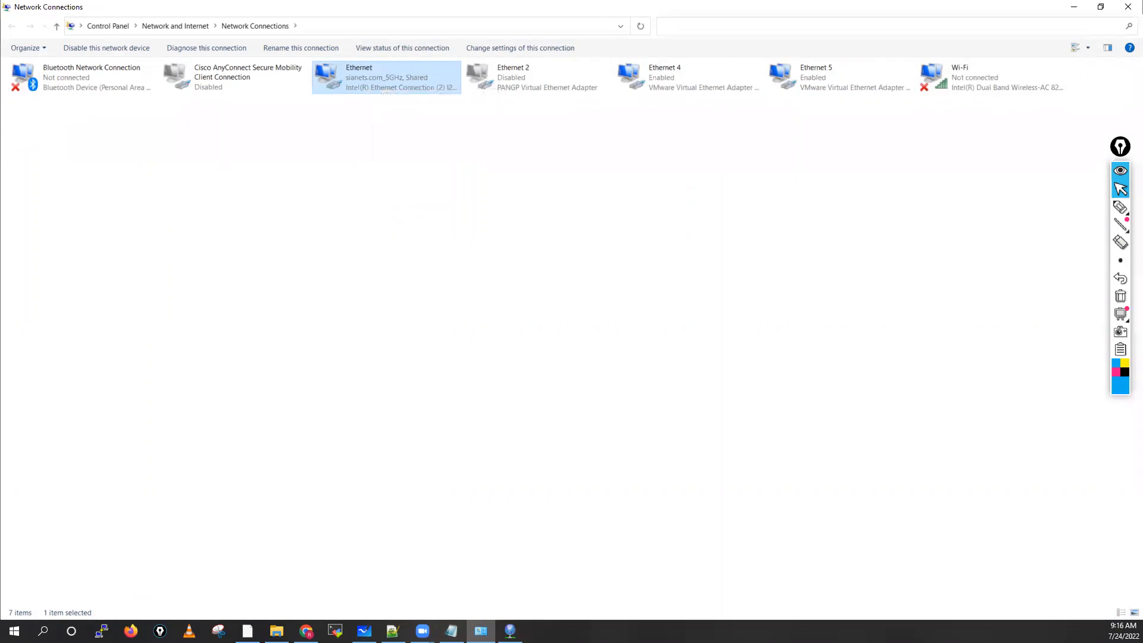
left_click(511, 631)
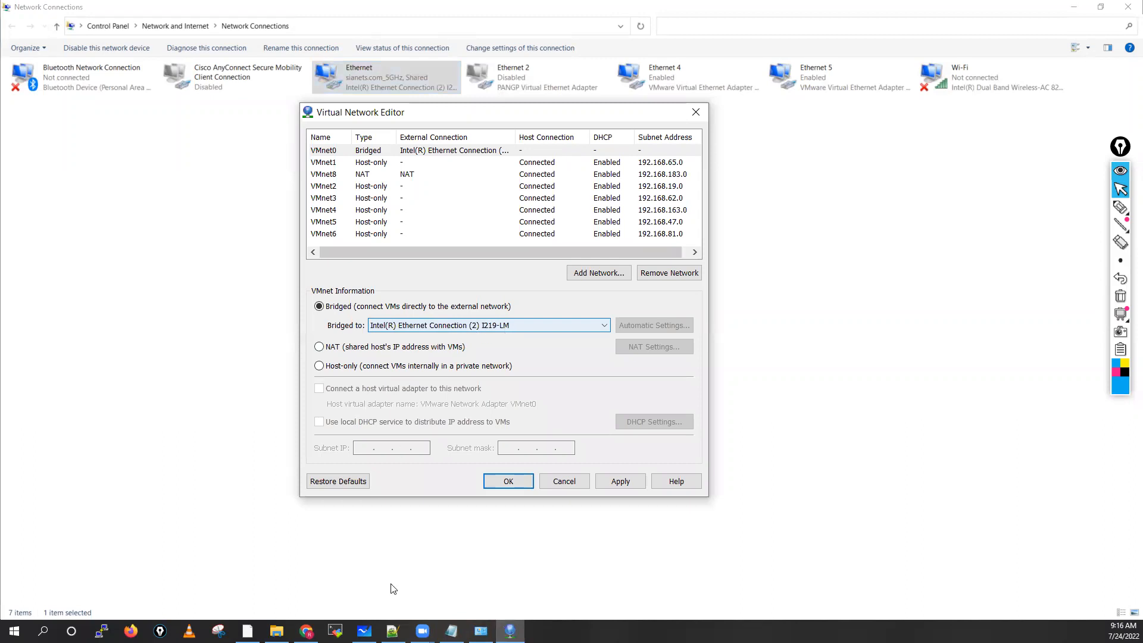
left_click(481, 632)
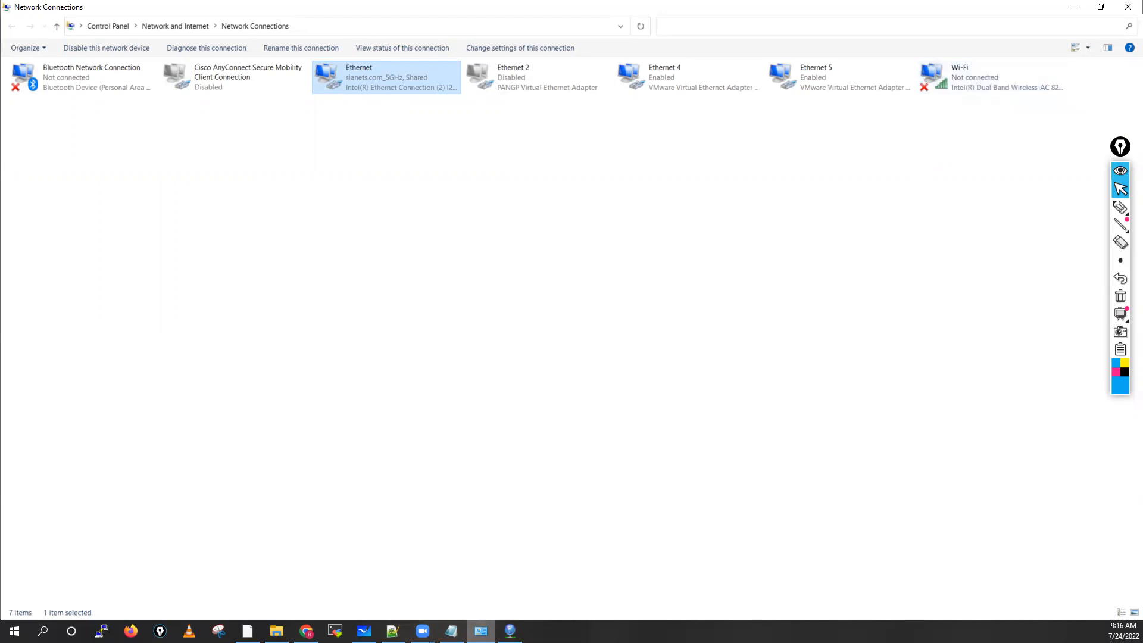
left_click(510, 631)
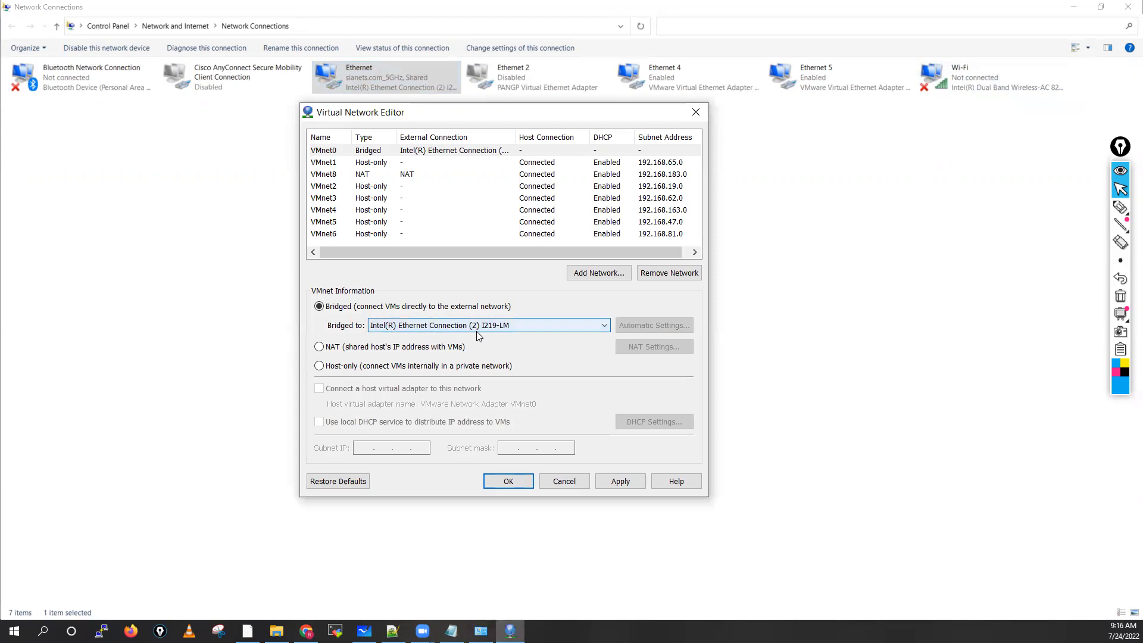
Step: View the host-only VMnet1 network, and select VMnet8 with the NAT connection type
left_click(330, 165)
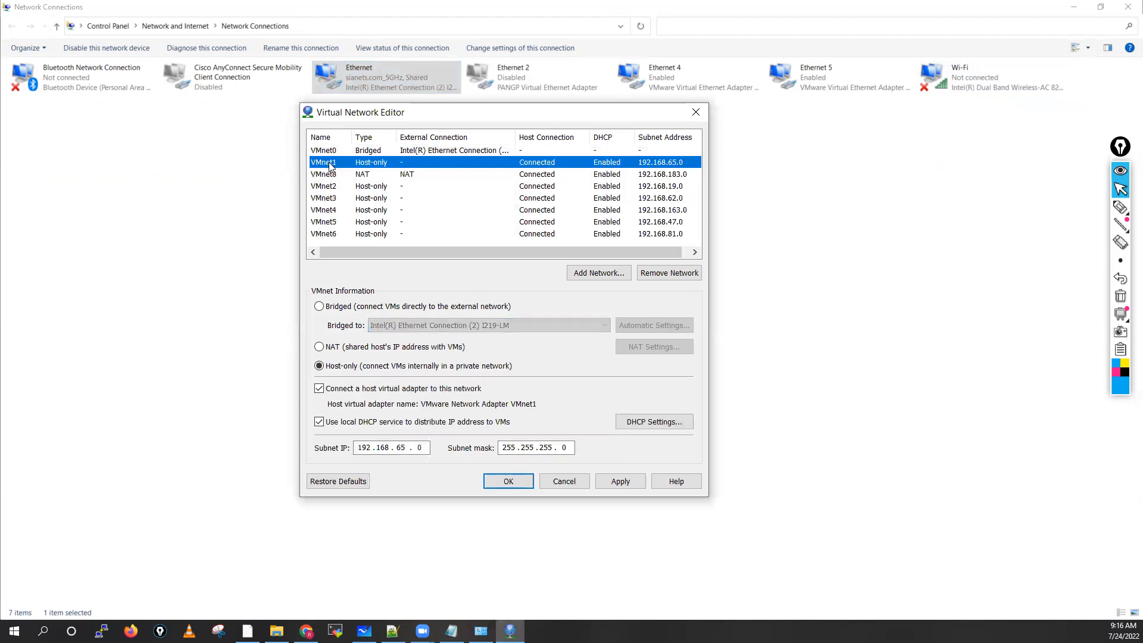
left_click(333, 176)
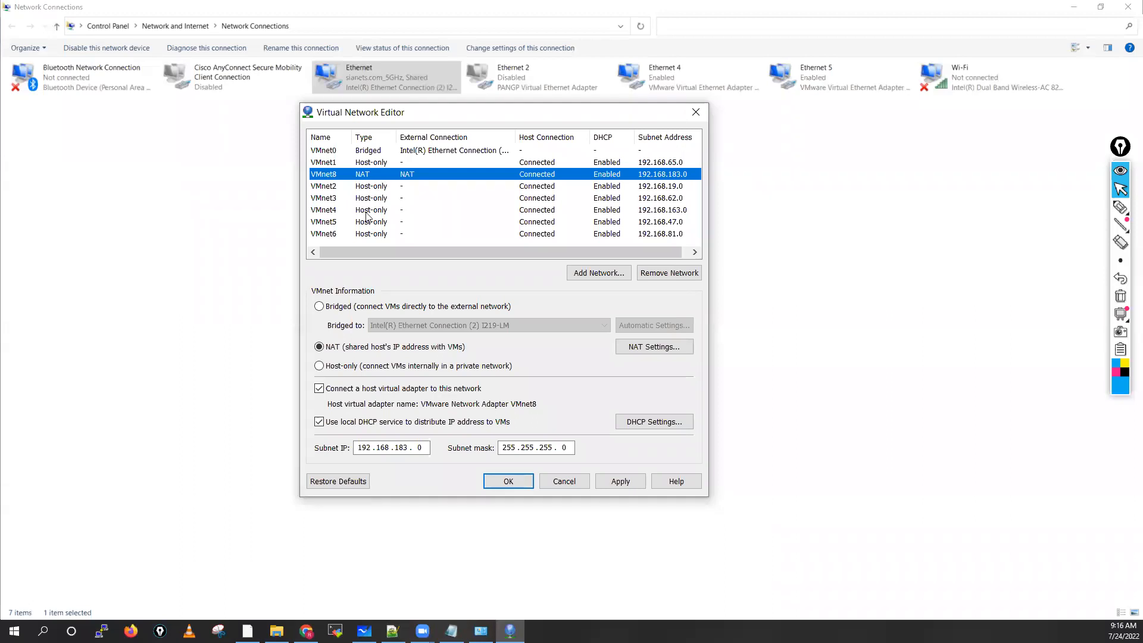
left_click(327, 351)
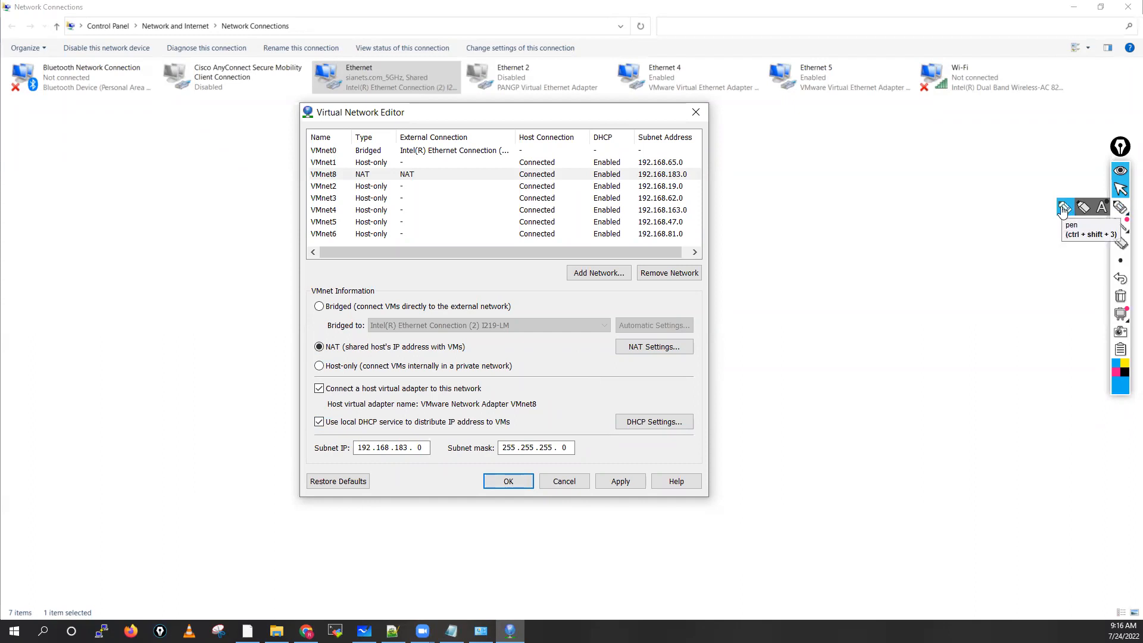
Step: Circle VMnet8 and mark its local DHCP and host virtual adapter options with the pen, clear the annotations, and return to the pointer
left_click(1120, 207)
mouse_move(331, 411)
left_mouse_down()
mouse_move(329, 431)
mouse_move(554, 405)
mouse_move(539, 417)
mouse_move(557, 420)
mouse_move(550, 428)
left_mouse_up()
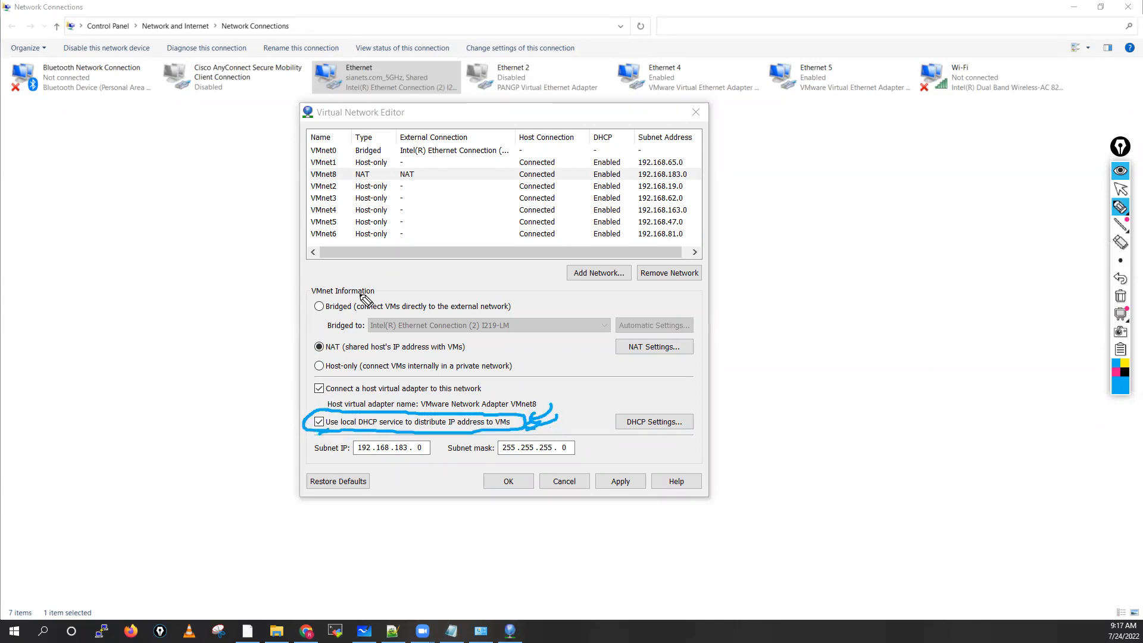
mouse_move(267, 441)
left_mouse_down()
mouse_move(289, 432)
mouse_move(285, 440)
left_mouse_up()
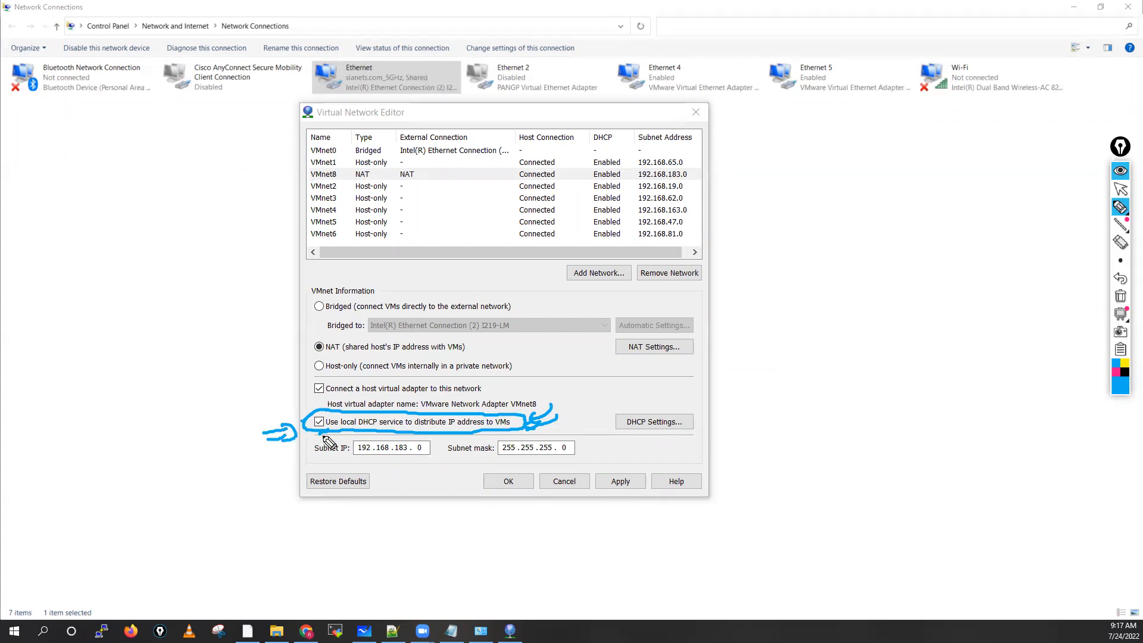
mouse_move(337, 169)
left_mouse_down()
mouse_move(311, 173)
mouse_move(340, 175)
left_mouse_up()
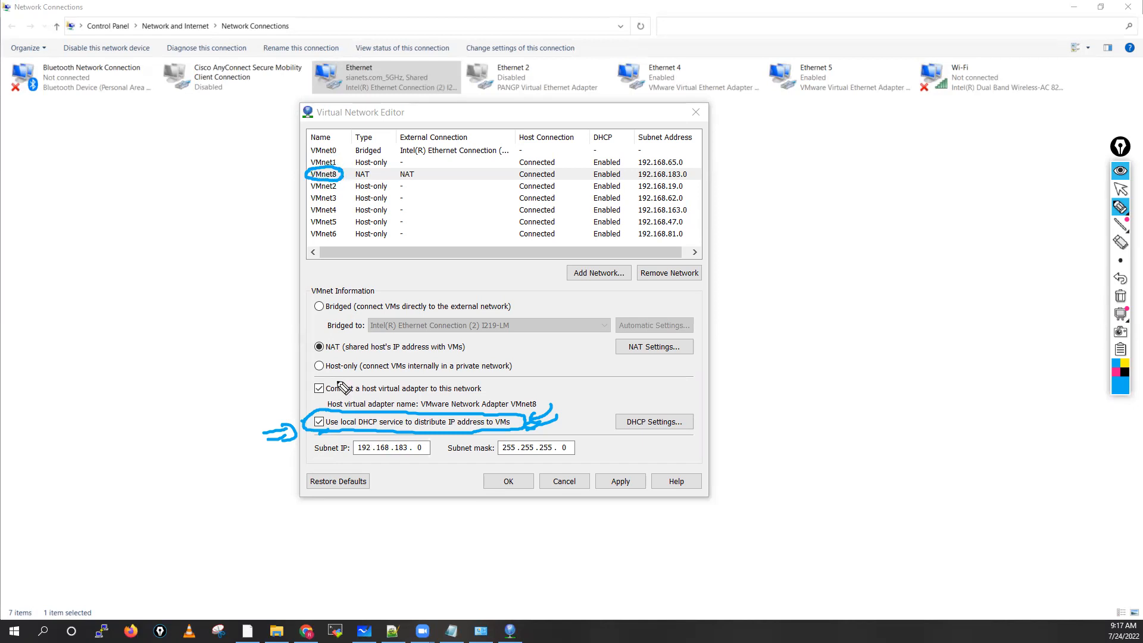
mouse_move(331, 376)
left_mouse_down()
mouse_move(321, 408)
mouse_move(324, 388)
mouse_move(444, 374)
left_mouse_up()
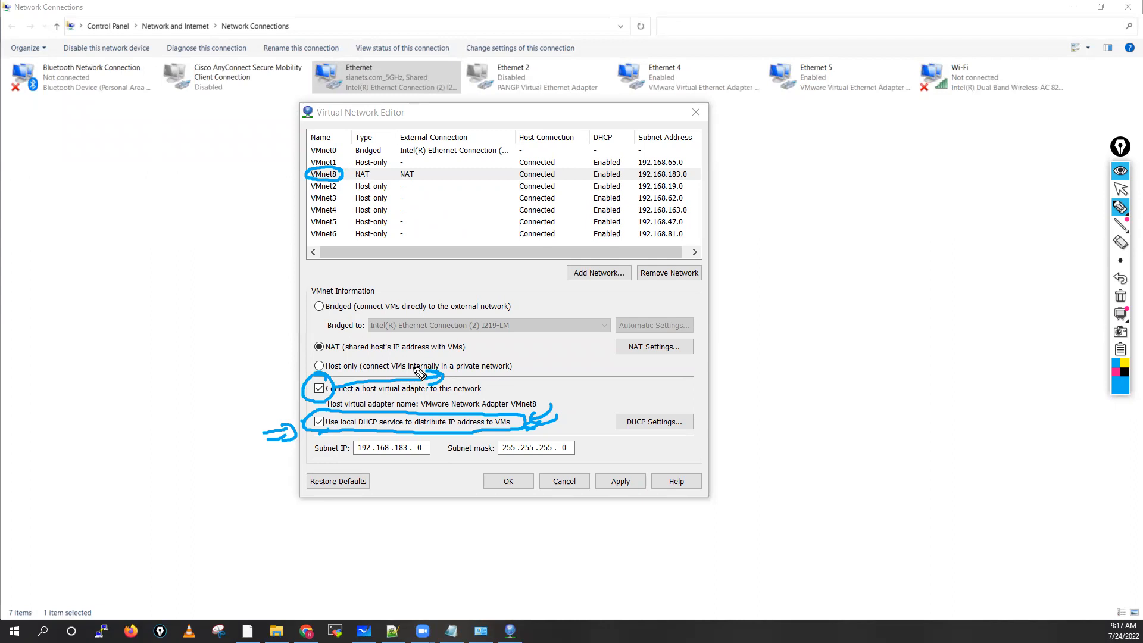
left_click(1120, 296)
left_click(1121, 191)
Step: Look at the NAT settings of VMnet8 without changing them, and set its subnet IP to 192.168.137.0
left_click(646, 348)
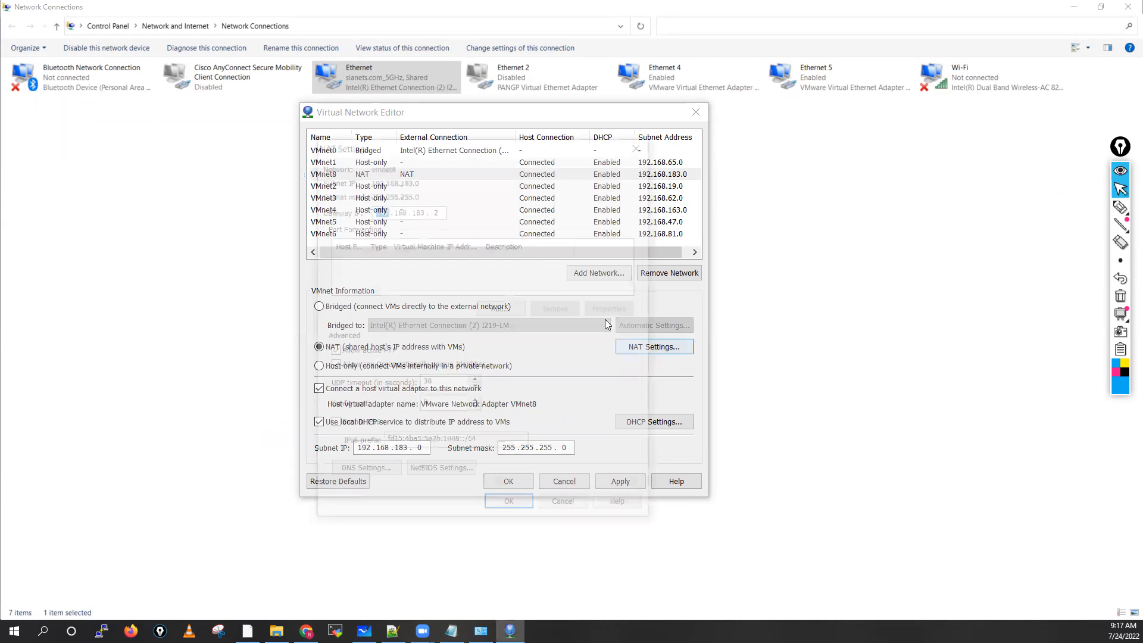
left_click(565, 508)
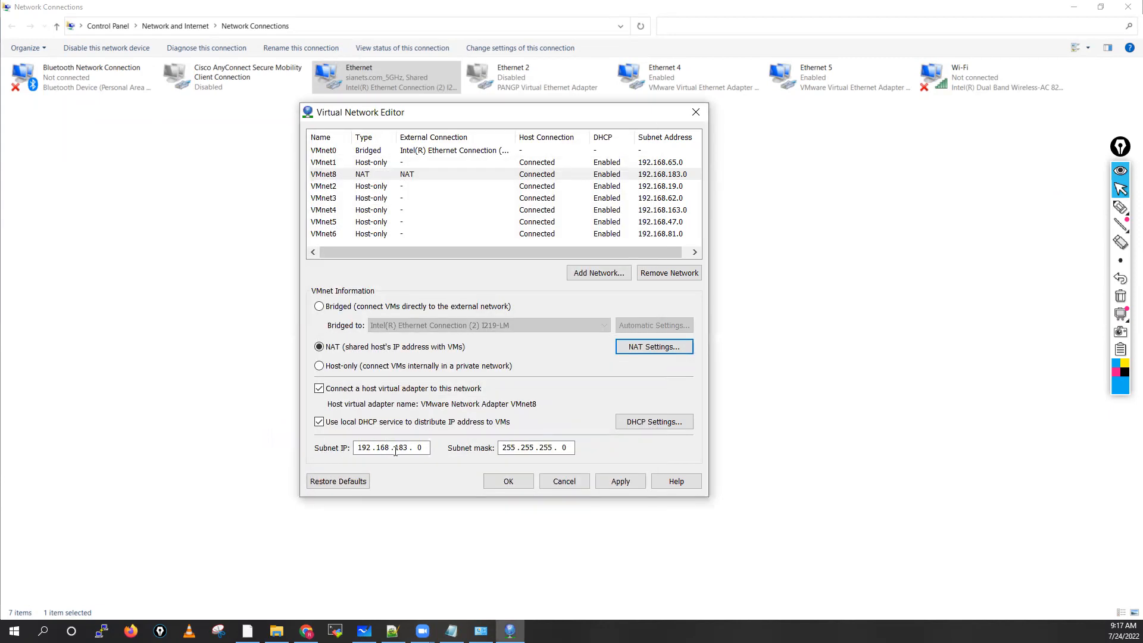
left_click(411, 448)
key("BackSpace")
key("BackSpace")
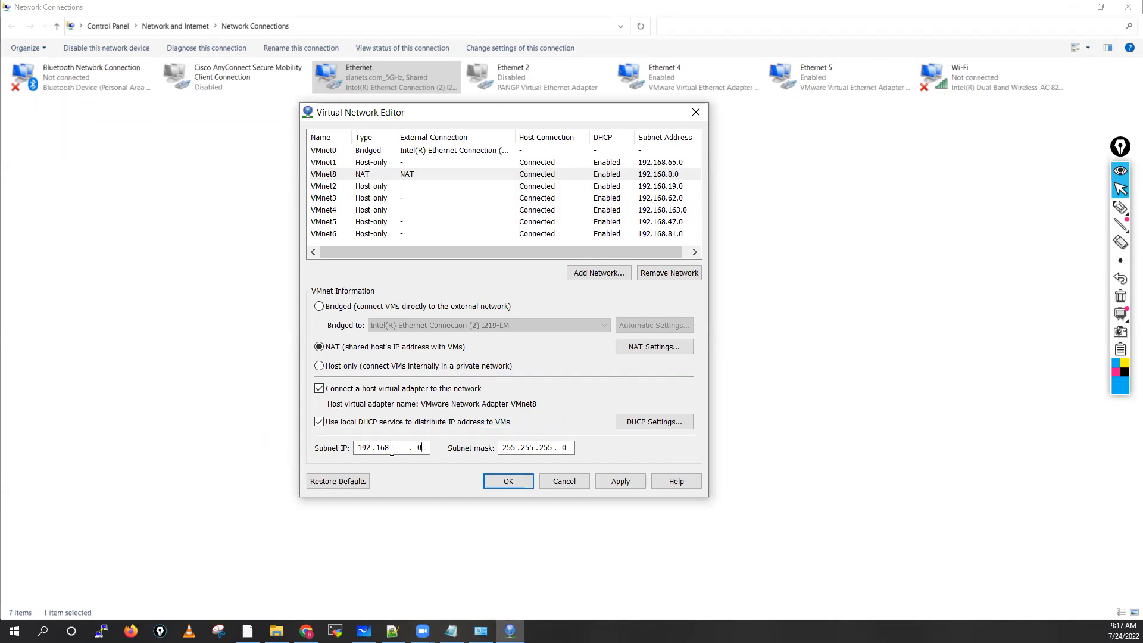
type("137")
left_click(414, 449)
left_click(424, 451)
left_click(527, 451)
Step: Set the NAT gateway IP of VMnet8 to 192.168.137.2
left_click(646, 347)
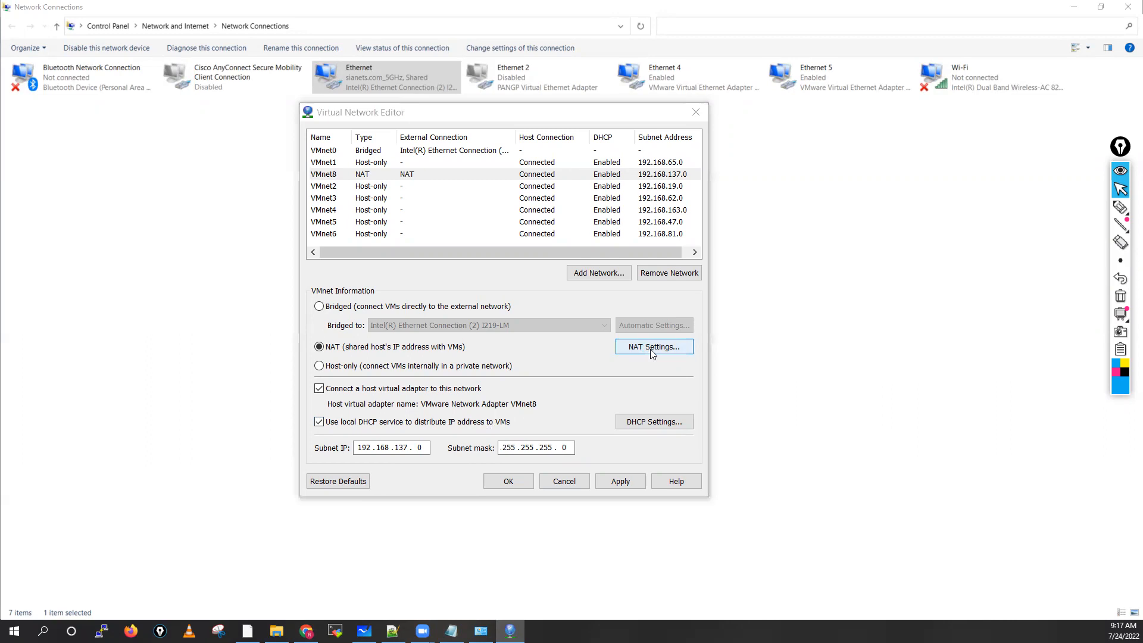
left_click(423, 210)
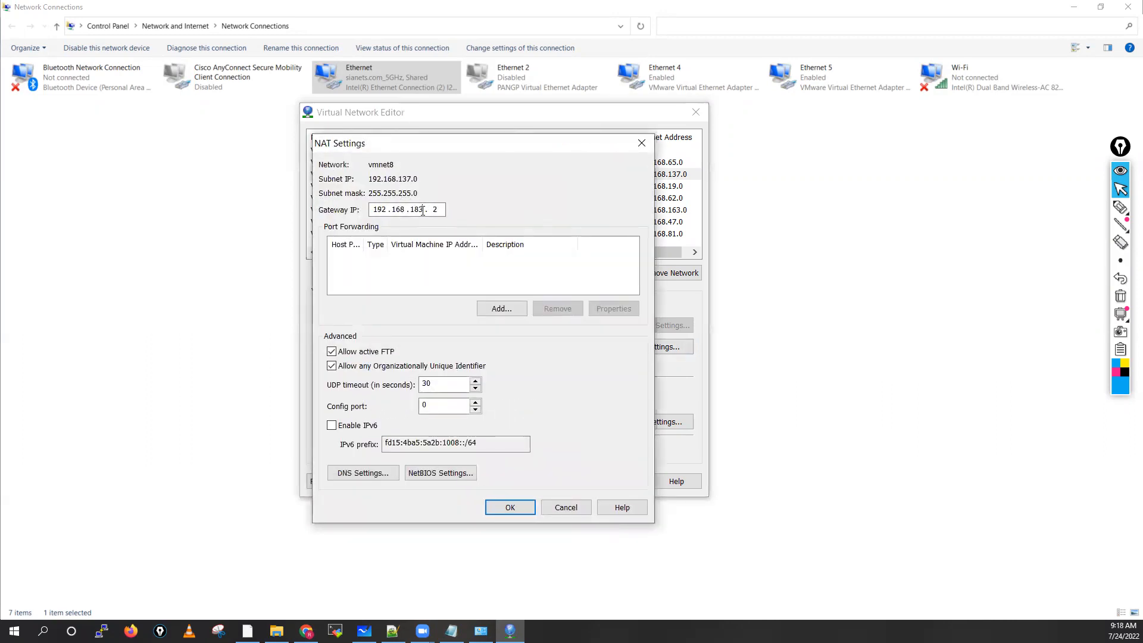
key("BackSpace")
key("BackSpace")
type("37")
left_click(511, 510)
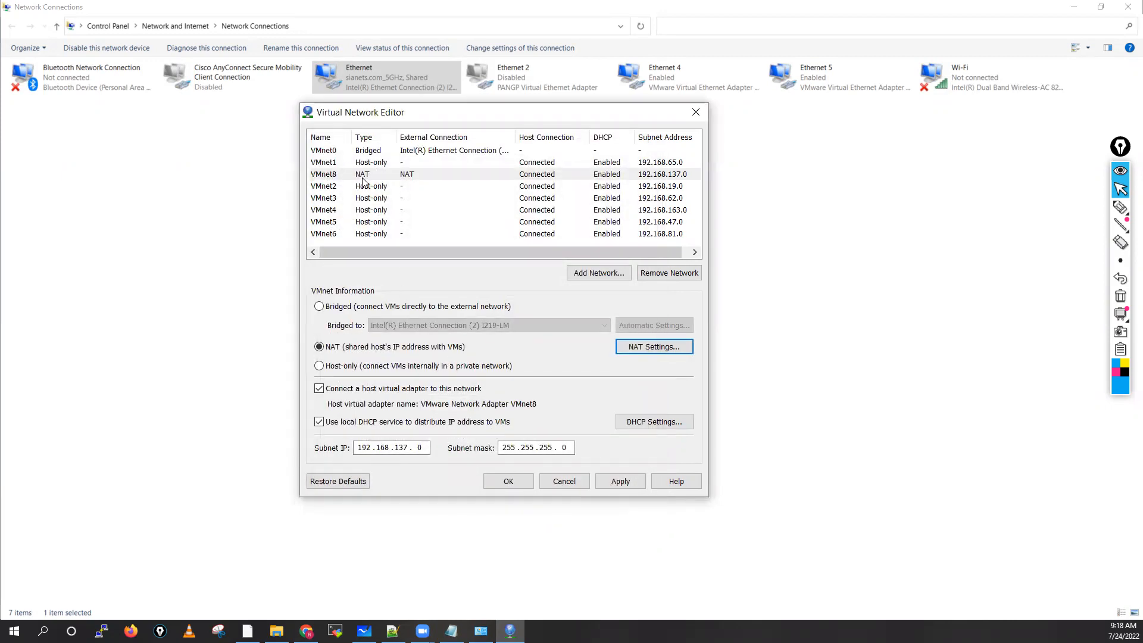
Step: Set the subnet IP of the host-only network VMnet1 to 10.1.1.0
left_click(329, 166)
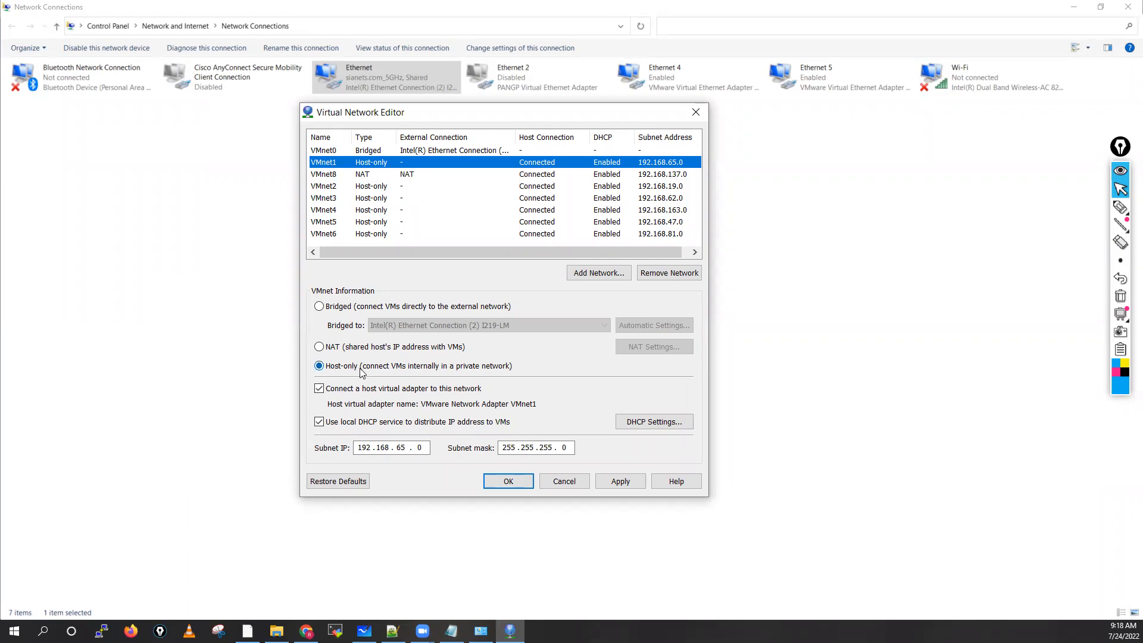
left_click(319, 367)
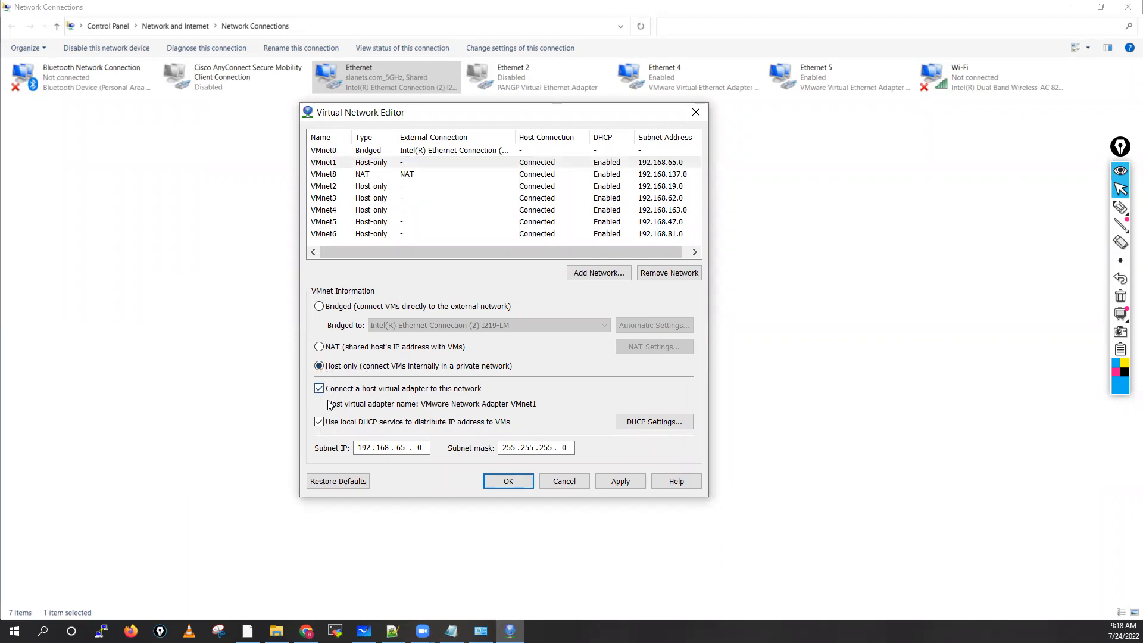
left_click(407, 448)
key("BackSpace")
key("BackSpace")
key("BackSpace")
key("BackSpace")
key("BackSpace")
key("BackSpace")
key("BackSpace")
type("0.1.1")
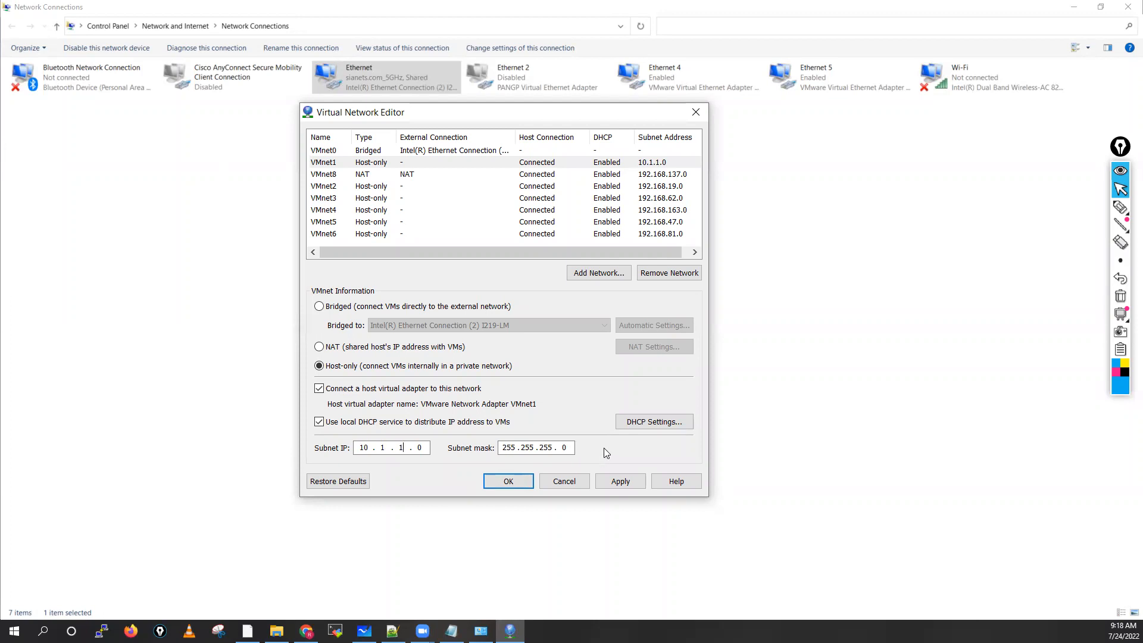
Step: Set the subnet IP of the host-only network VMnet2 to 10.2.2.0
left_click(328, 187)
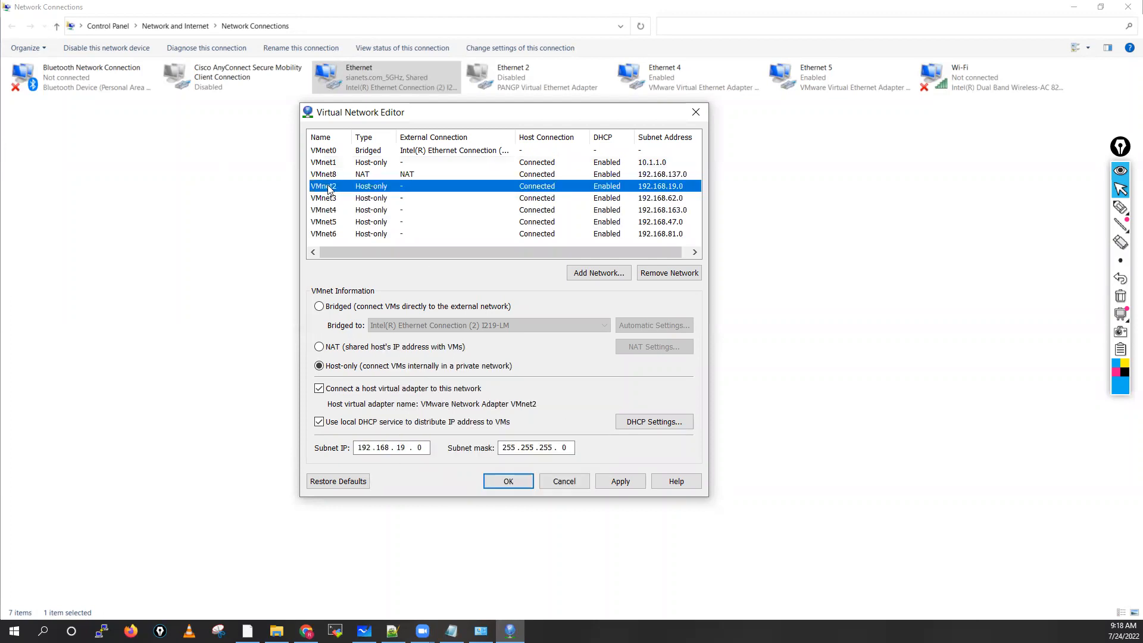
left_click(405, 447)
key("BackSpace")
key("BackSpace")
key("BackSpace")
key("BackSpace")
key("BackSpace")
key("BackSpace")
key("BackSpace")
key("BackSpace")
type("10 . 2 . 2")
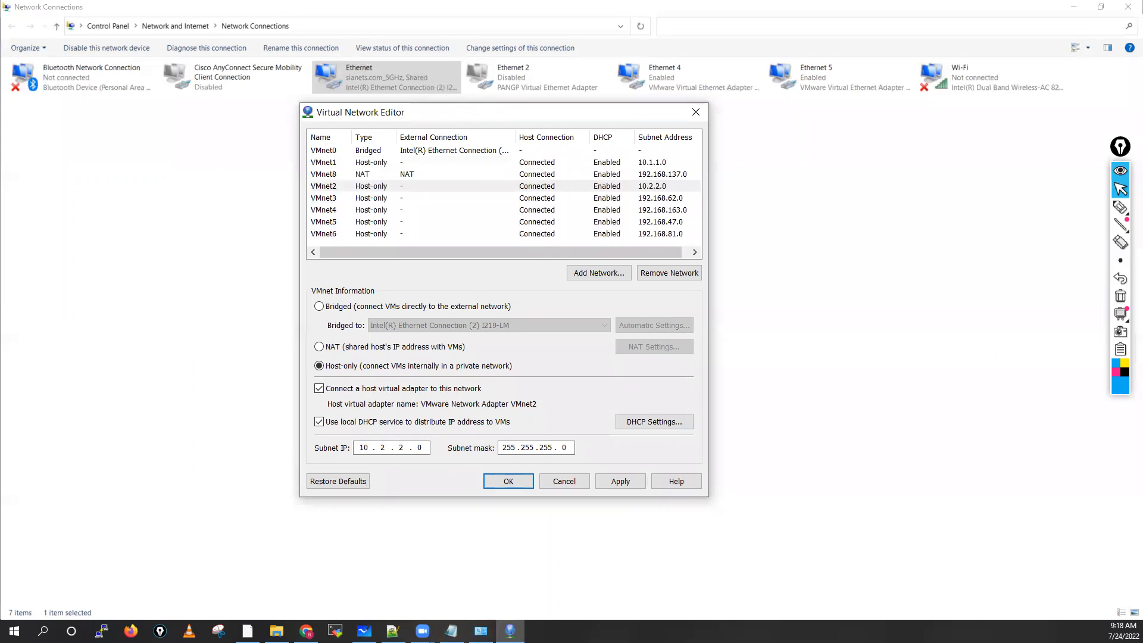
Step: Set the subnet IP of the host-only network VMnet3 to 10.3.3.0
left_click(335, 199)
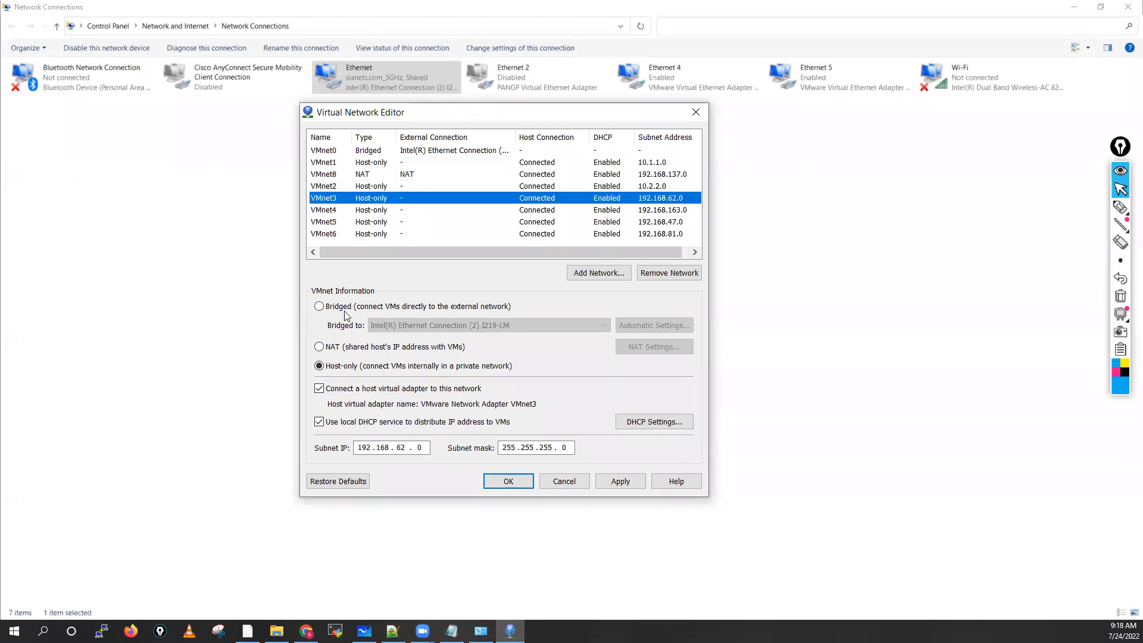
left_click(408, 449)
key("BackSpace")
key("BackSpace")
key("BackSpace")
key("BackSpace")
key("BackSpace")
key("BackSpace")
key("BackSpace")
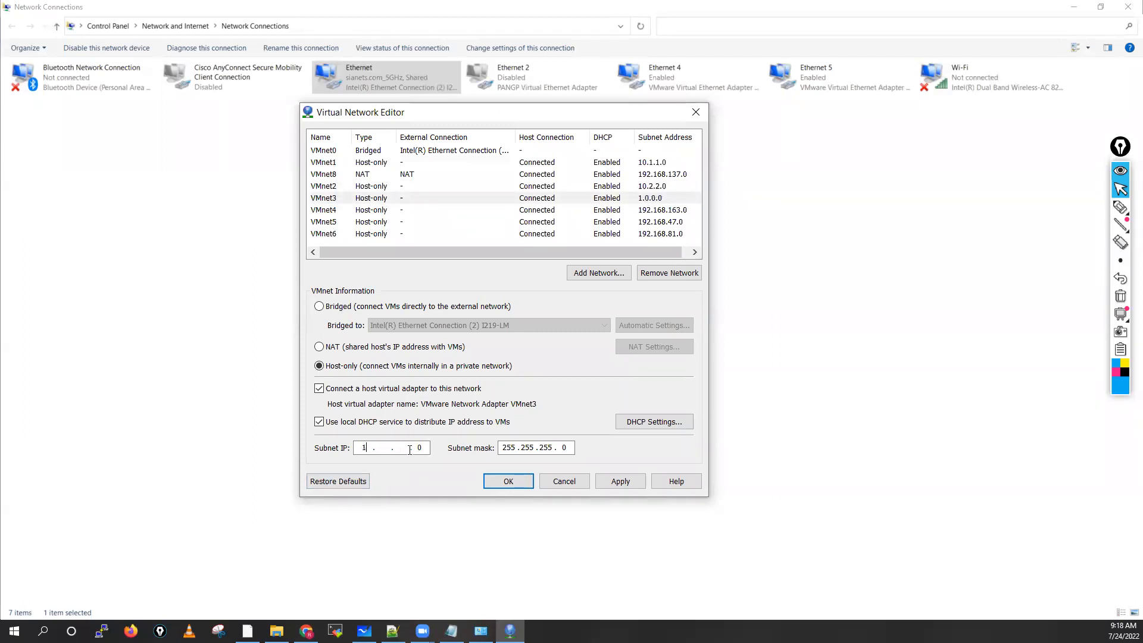
type("0.3.3")
Step: Set the subnet IP of the host-only network VMnet4 to 10.4.4.0
left_click(332, 210)
left_click(409, 451)
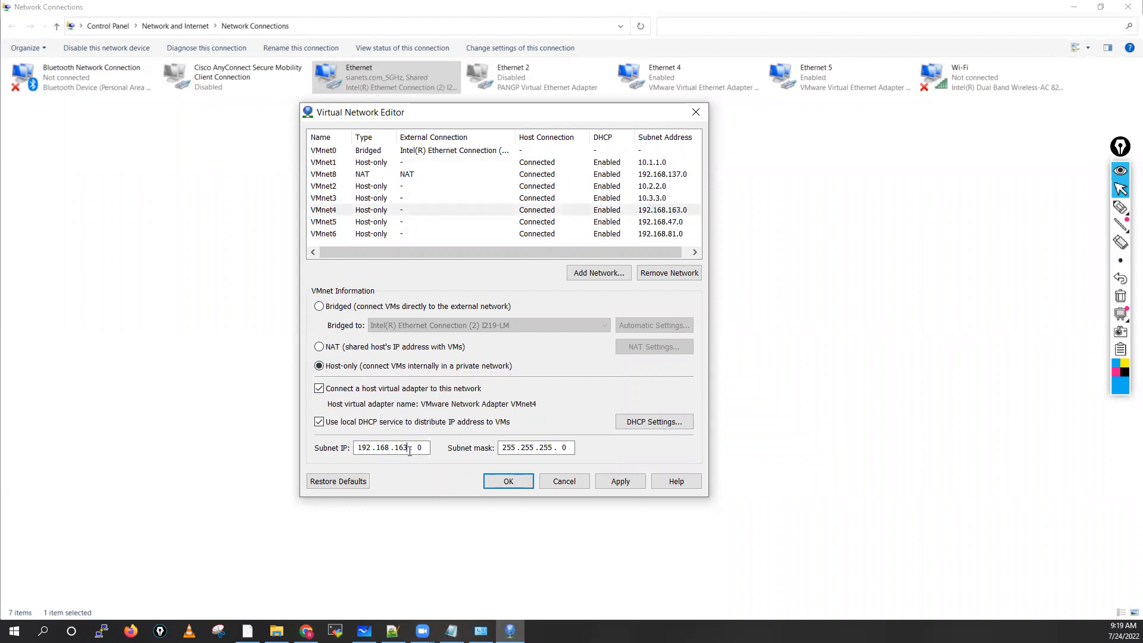
key("BackSpace")
key("BackSpace")
key("BackSpace")
key("BackSpace")
key("BackSpace")
key("BackSpace")
key("BackSpace")
key("BackSpace")
key("BackSpace")
type("10 . 4 .")
Step: Set the subnet IP of the host-only network VMnet5 to 10.5.5.0
left_click(323, 222)
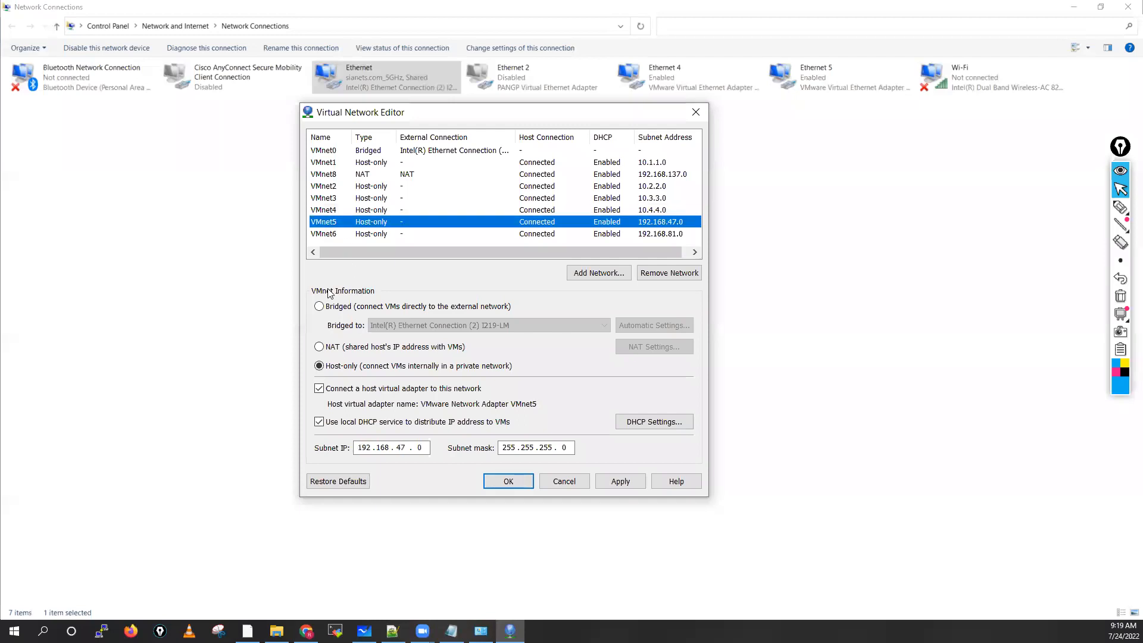
left_click(406, 449)
key("BackSpace")
key("BackSpace")
key("BackSpace")
key("BackSpace")
key("BackSpace")
key("BackSpace")
key("BackSpace")
type("0.5.5")
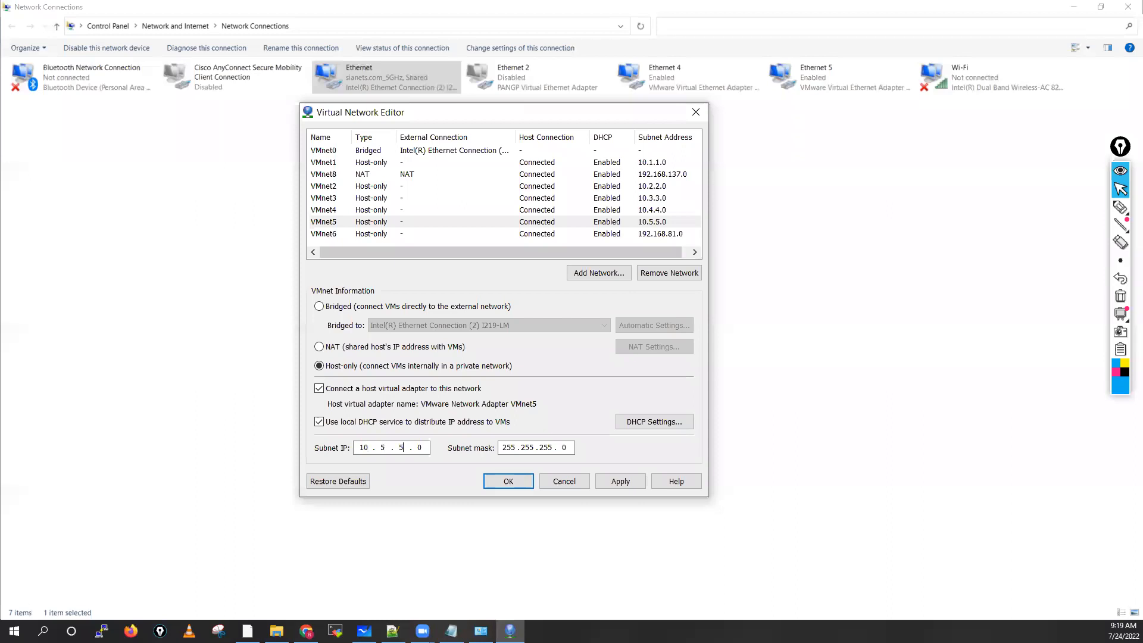
Step: Set the subnet IP of the host-only network VMnet6 to 10.6.6.0
left_click(331, 236)
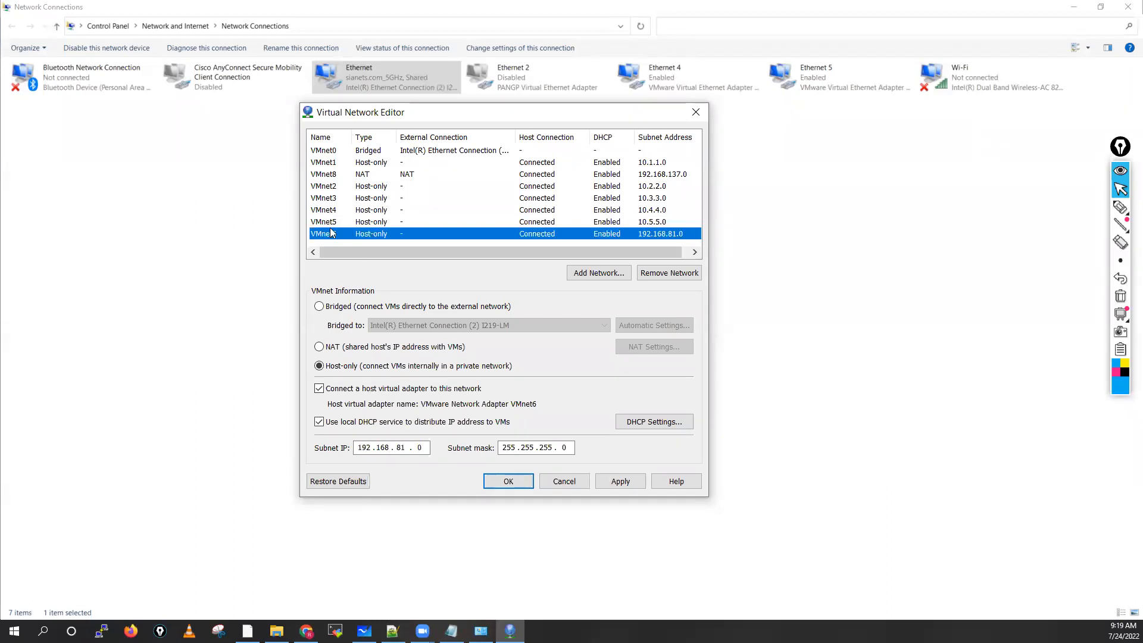
left_click(407, 448)
key("BackSpace")
key("BackSpace")
key("BackSpace")
key("BackSpace")
key("BackSpace")
key("BackSpace")
key("BackSpace")
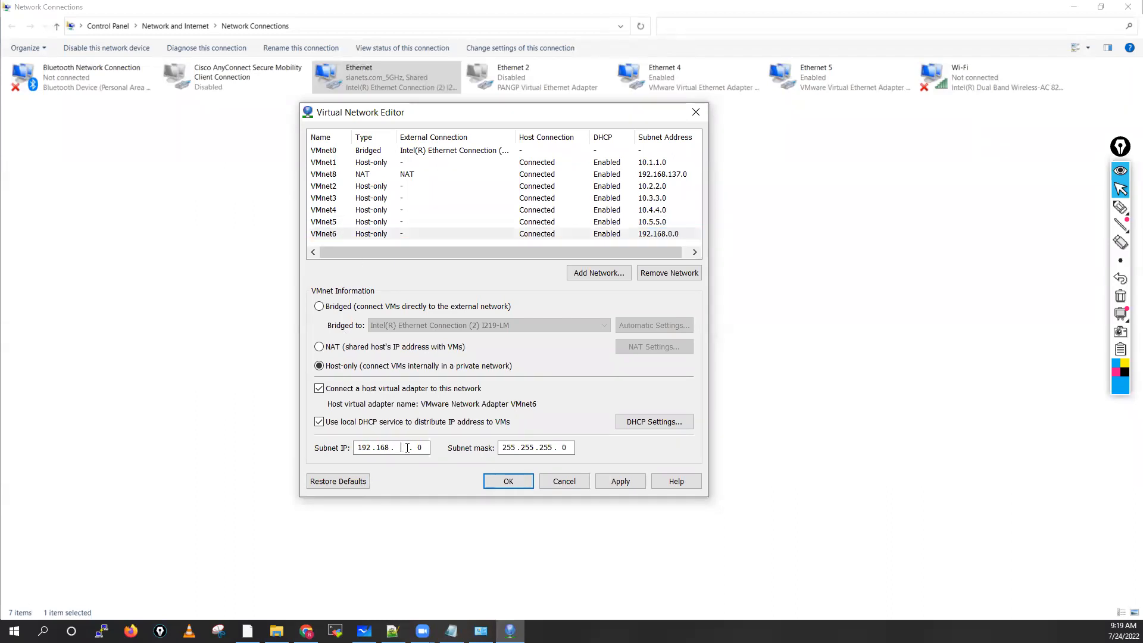
type("0.6.6")
Step: Apply the virtual network configuration, check the adapters in Network Connections, and return to the Virtual Network Editor
left_click(624, 483)
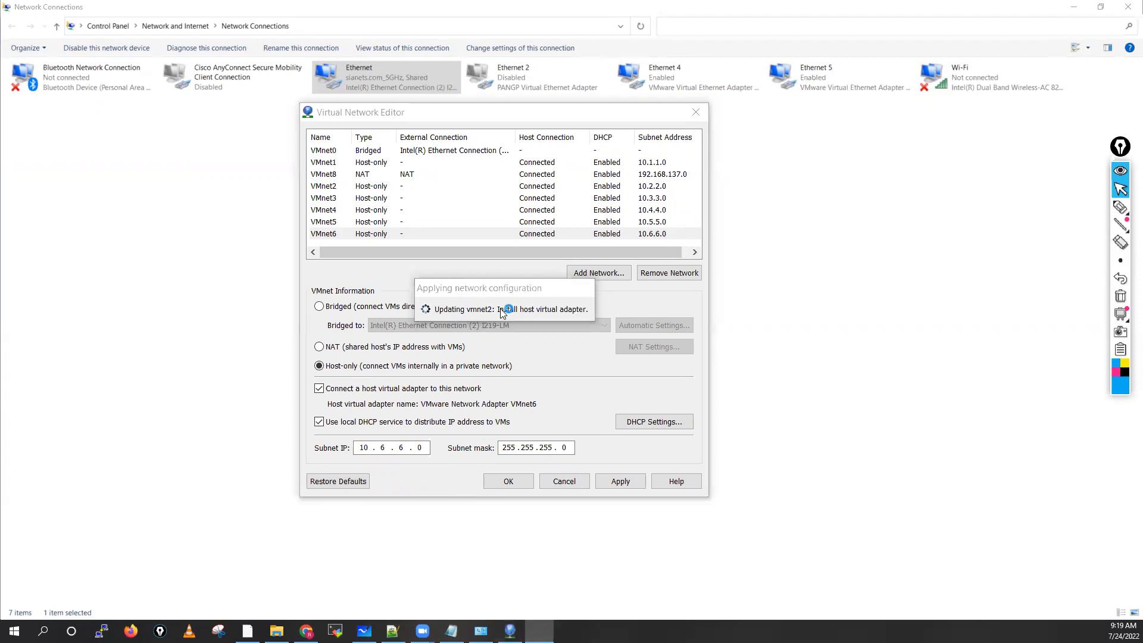
left_click(481, 631)
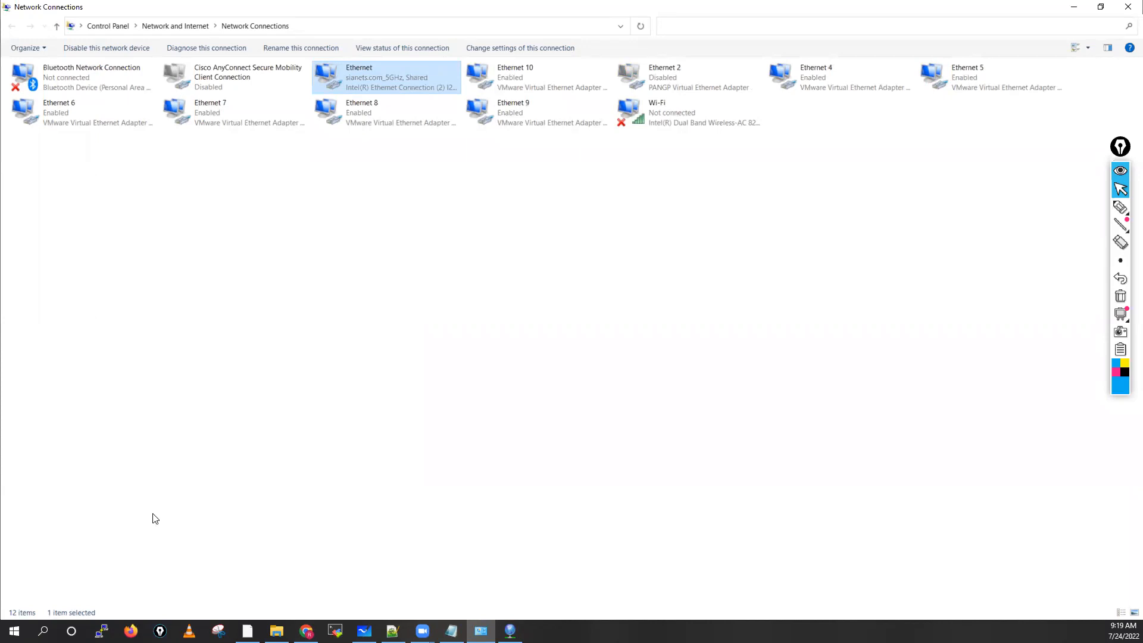
left_click(510, 631)
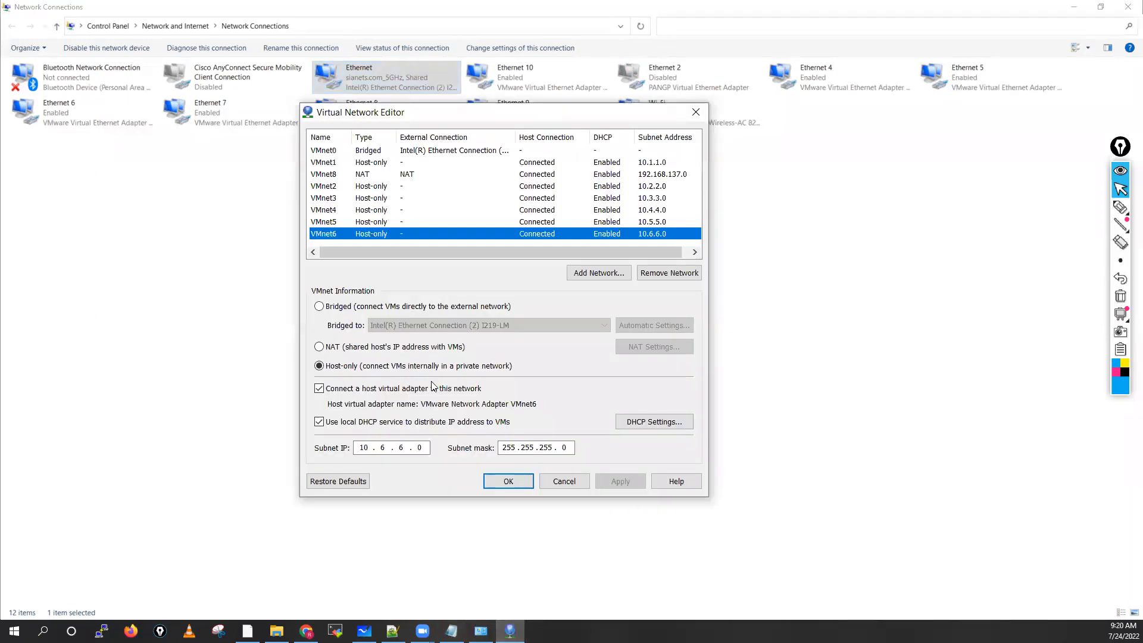
Step: Accept the virtual network settings, return to Network Connections and refresh the adapter list
left_click(509, 483)
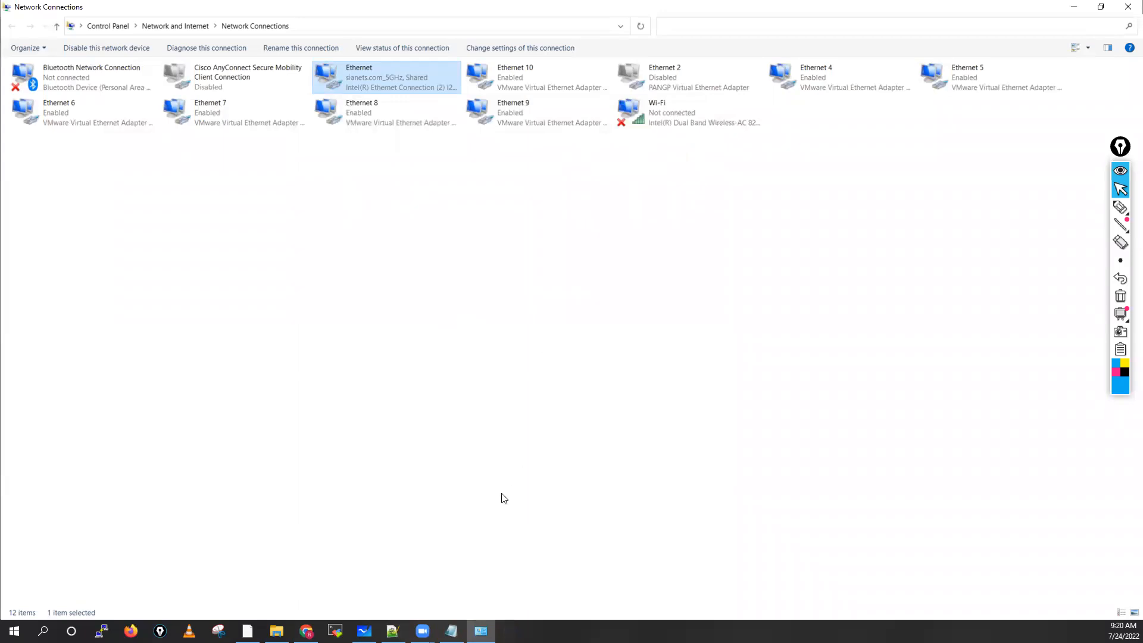
left_click(481, 631)
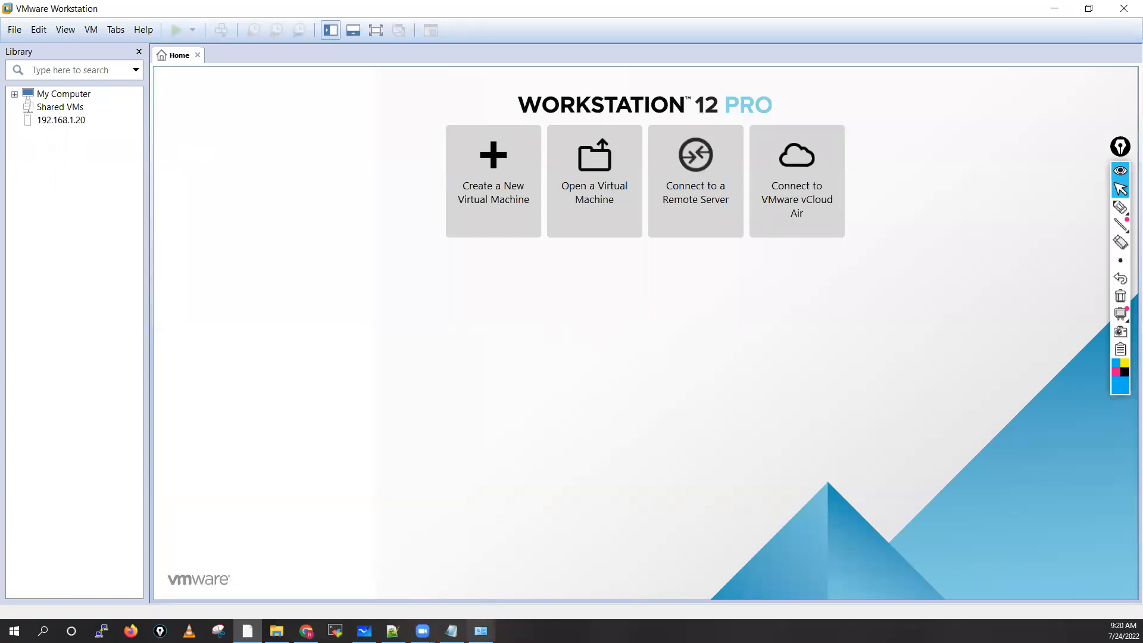
left_click(481, 631)
right_click(350, 199)
left_click(378, 246)
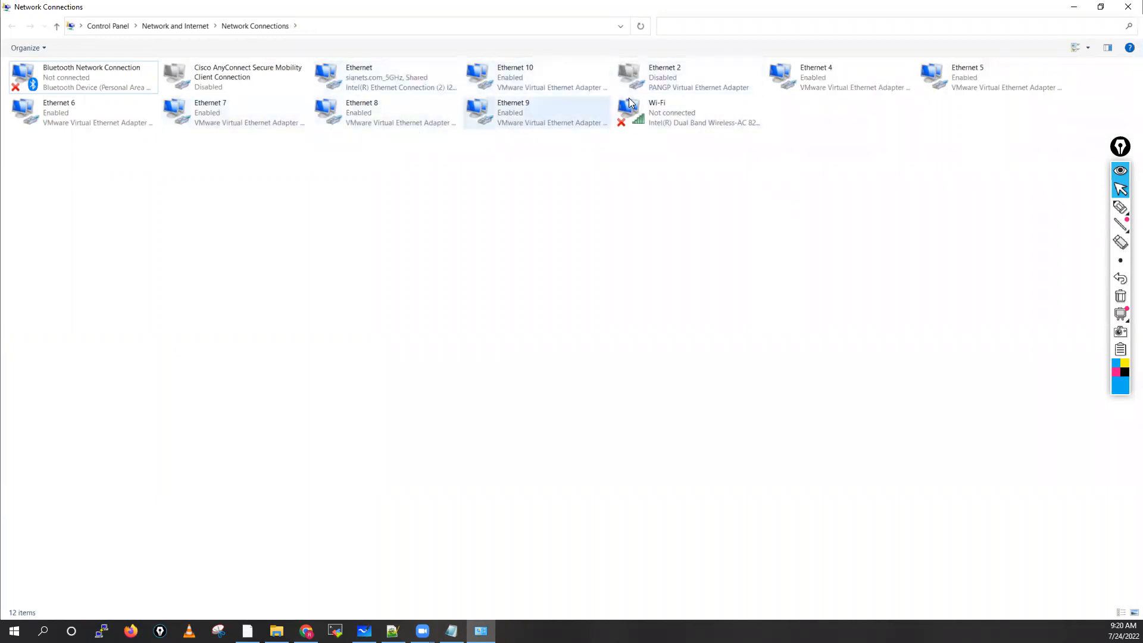
Step: Check the connection details of the Ethernet 9 adapter and rename it as VMENT05
left_click(539, 119)
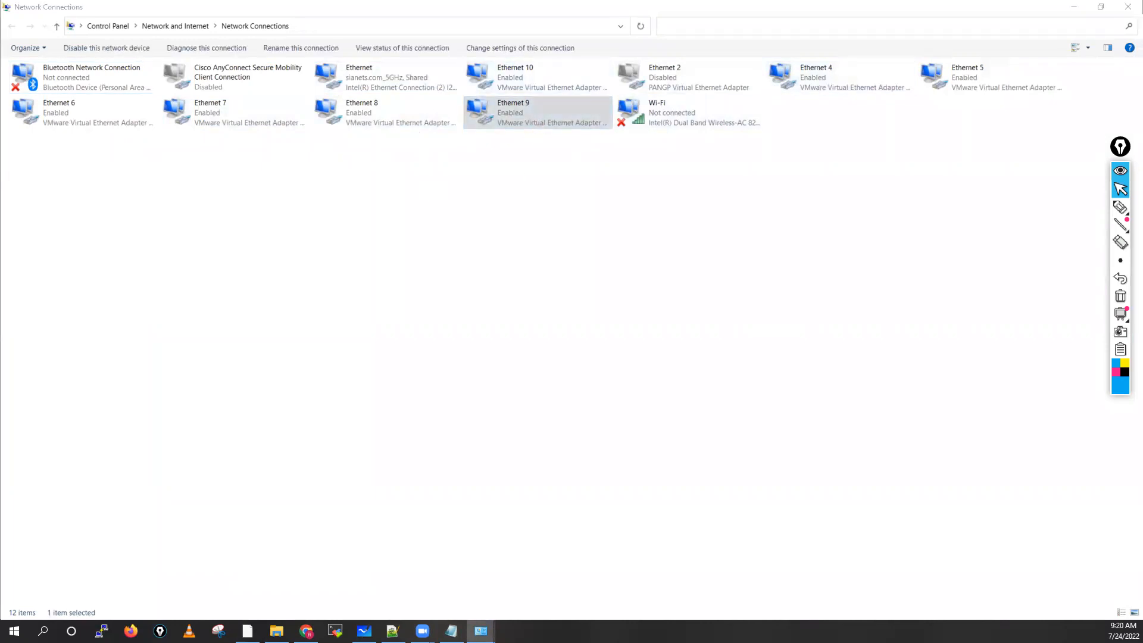
left_click(548, 299)
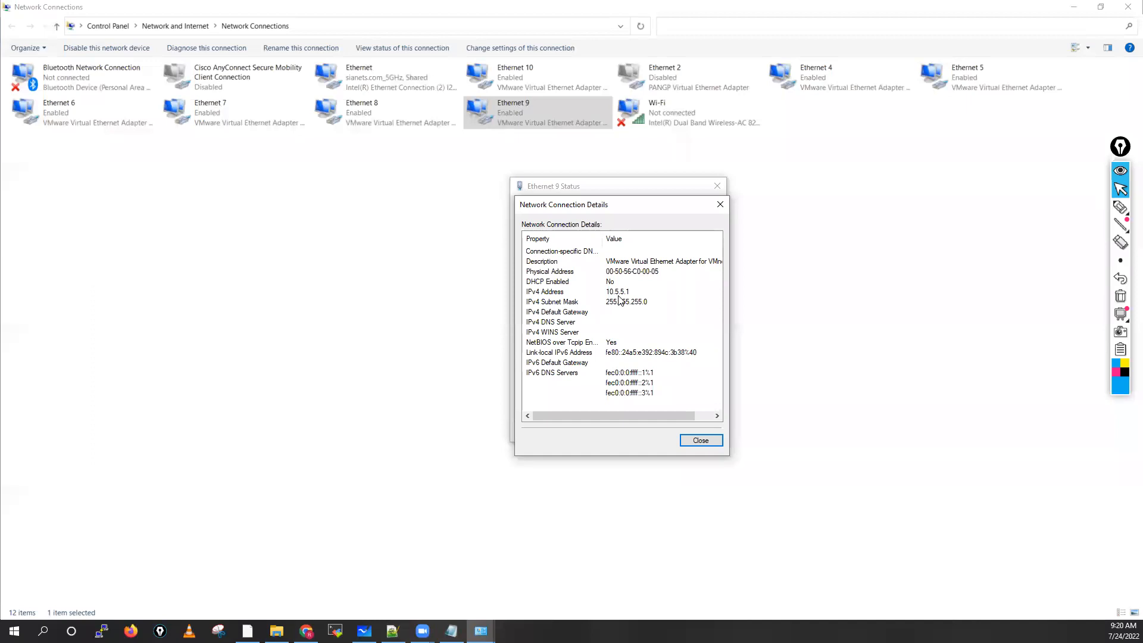
left_click(694, 440)
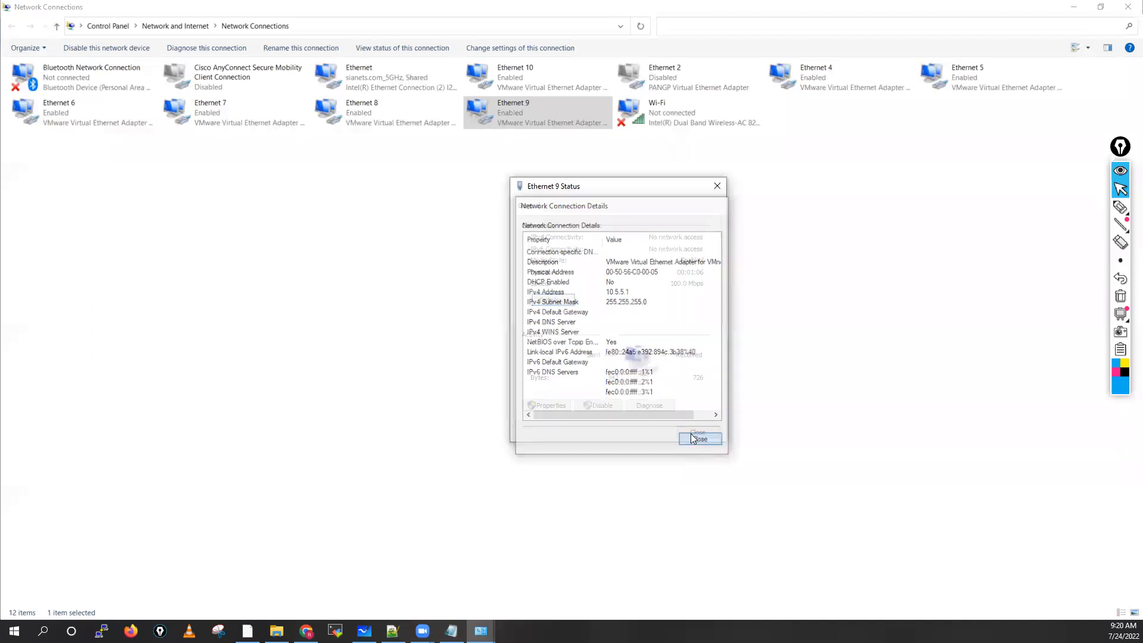
left_click(693, 434)
right_click(531, 122)
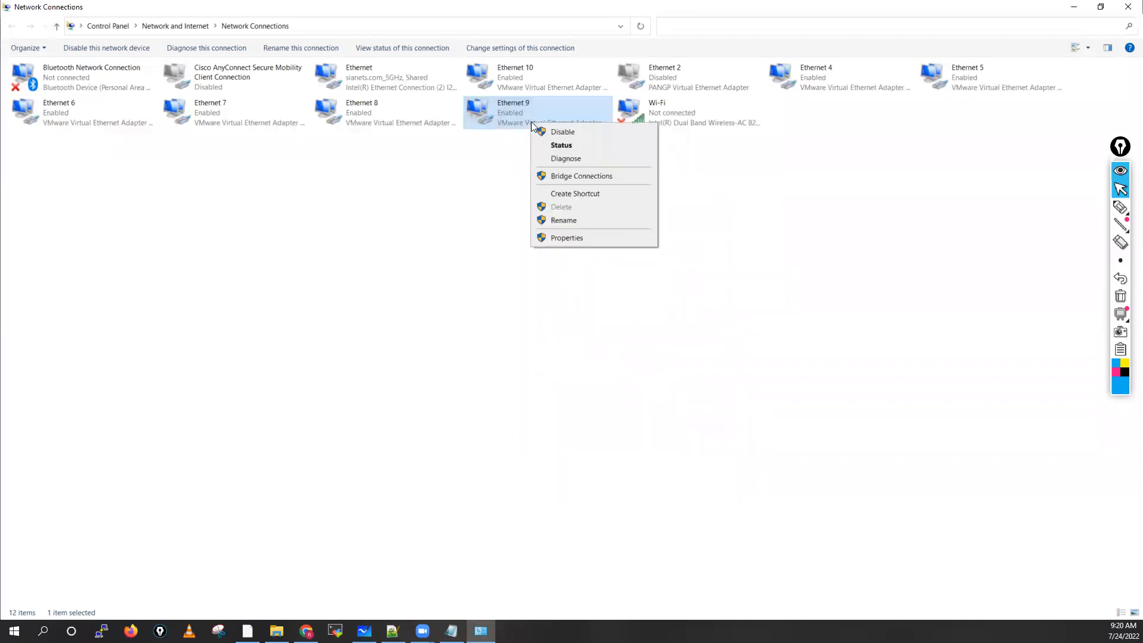
left_click(566, 219)
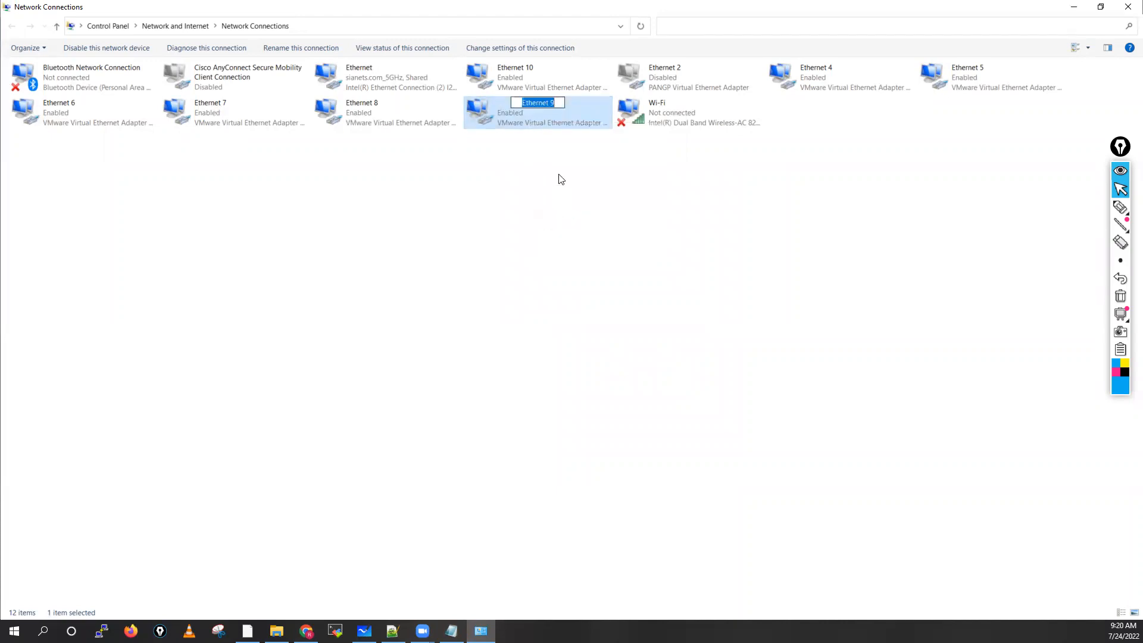
type("VMENT05")
left_click_drag(553, 103, 521, 105)
key("Return")
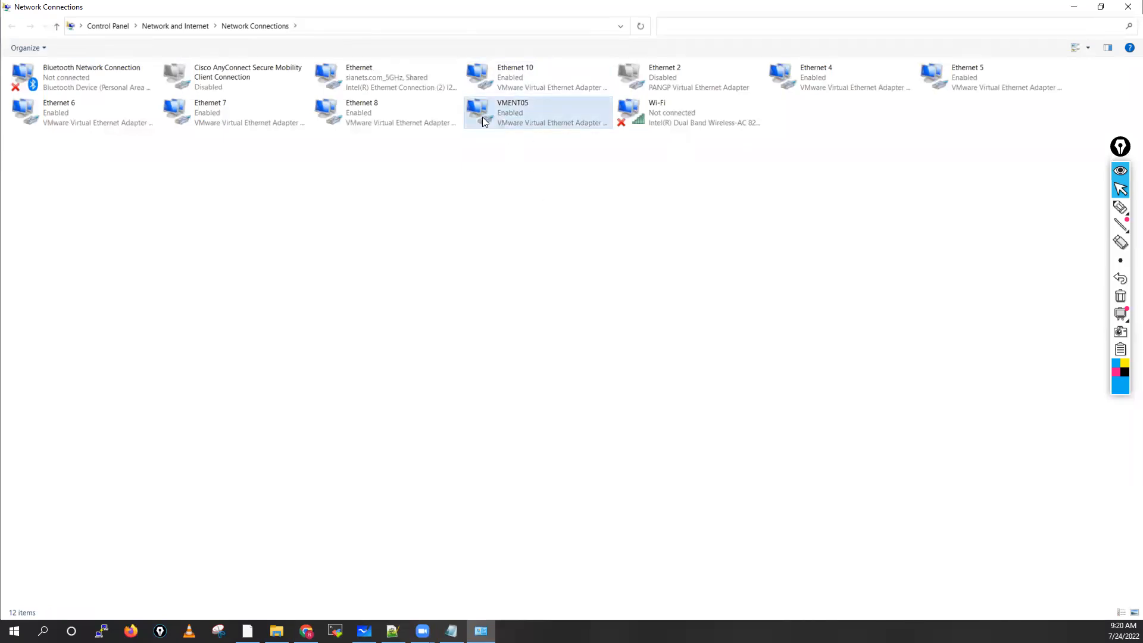
Step: Correct the misspelled adapter name VMENT05 to VMNET05
right_click(517, 103)
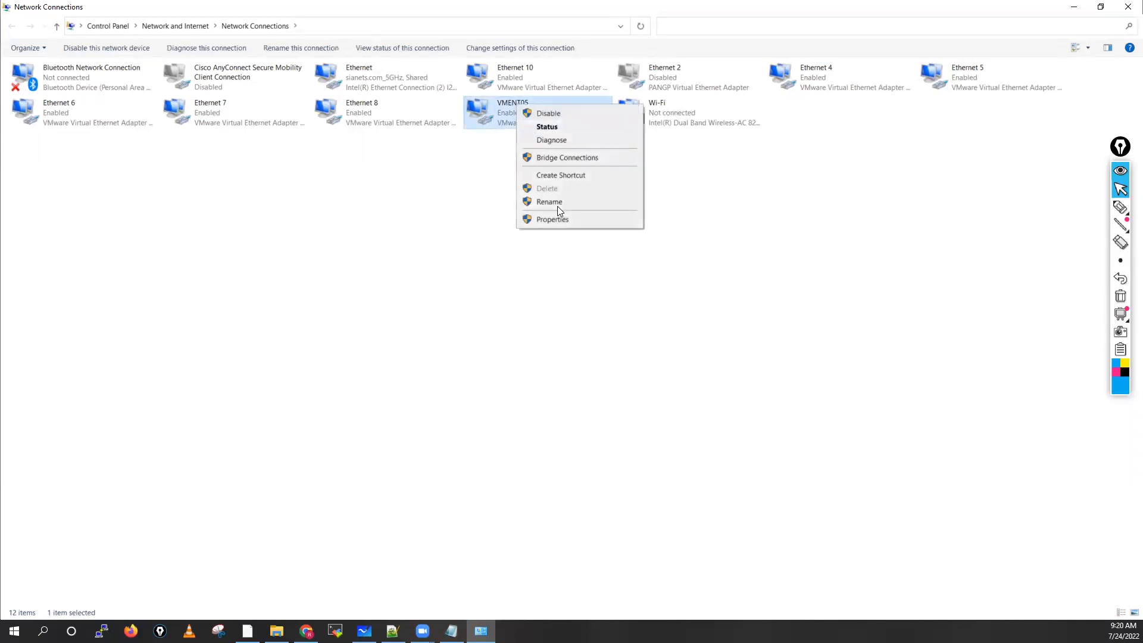
left_click(554, 201)
left_click(544, 104)
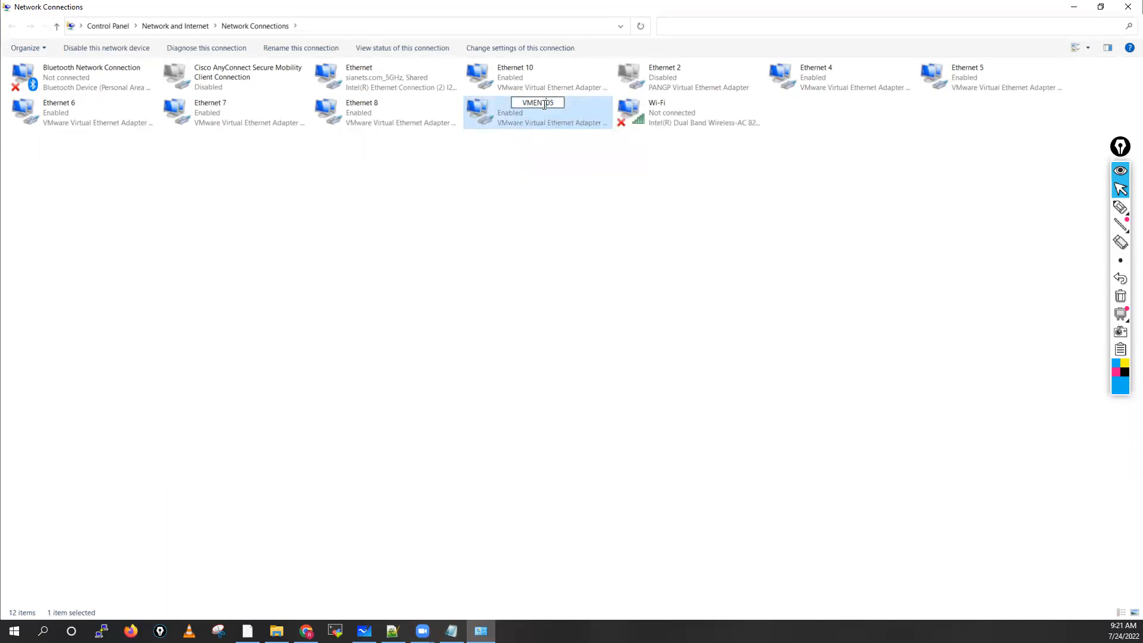
type("E")
left_click(578, 224)
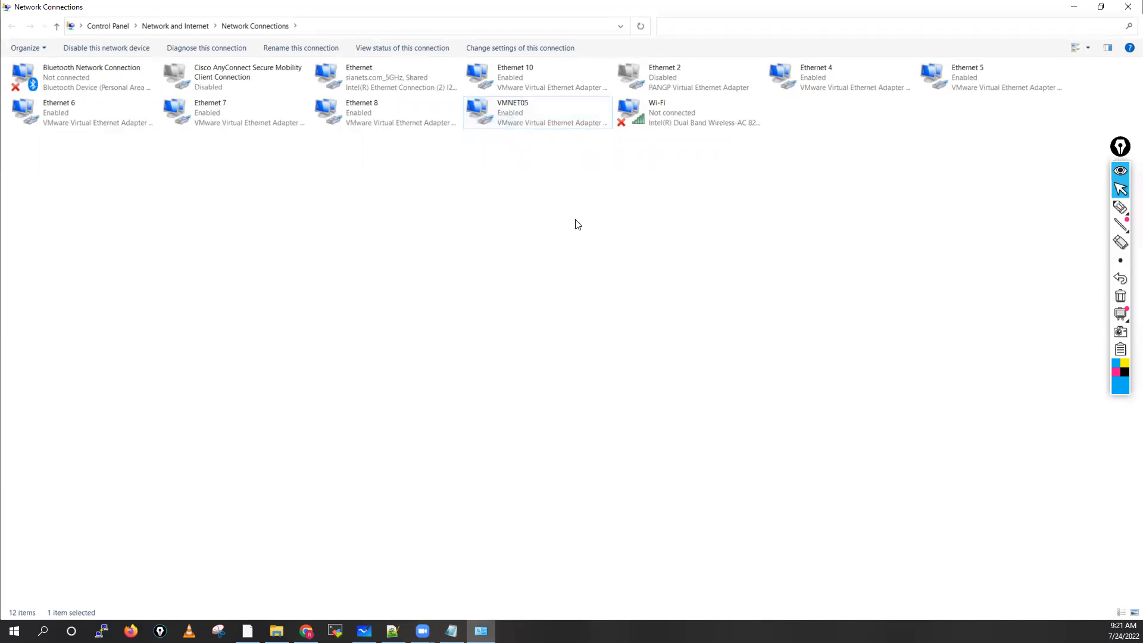
Step: Check the connection details of the Ethernet 8 adapter and rename it as VMNET04
left_click(378, 113)
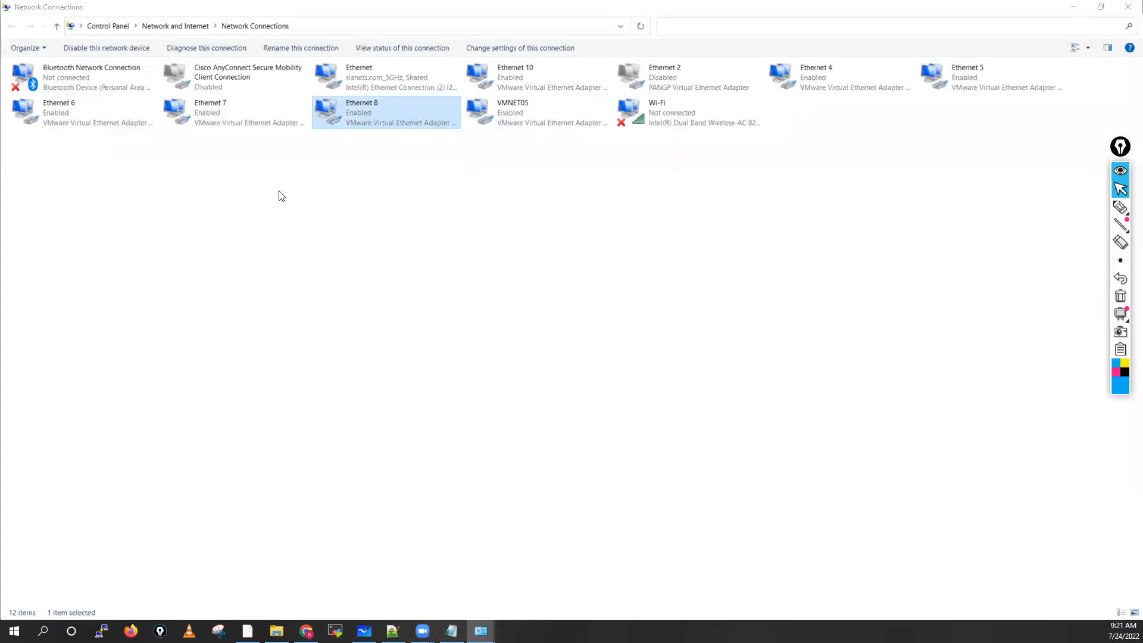
key("Return")
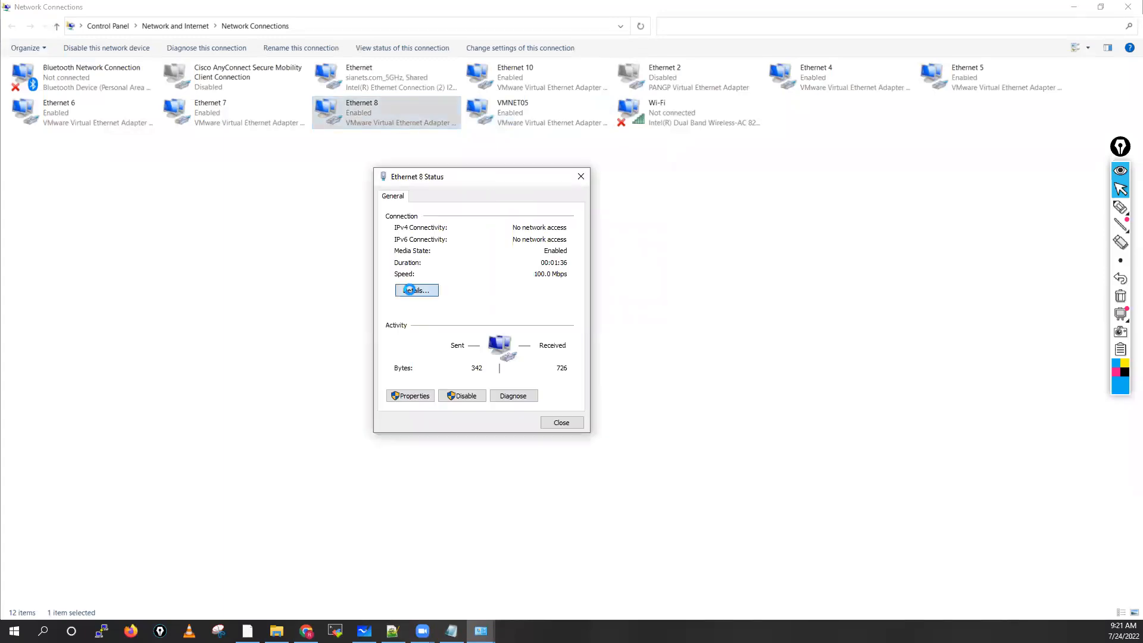
left_click(415, 293)
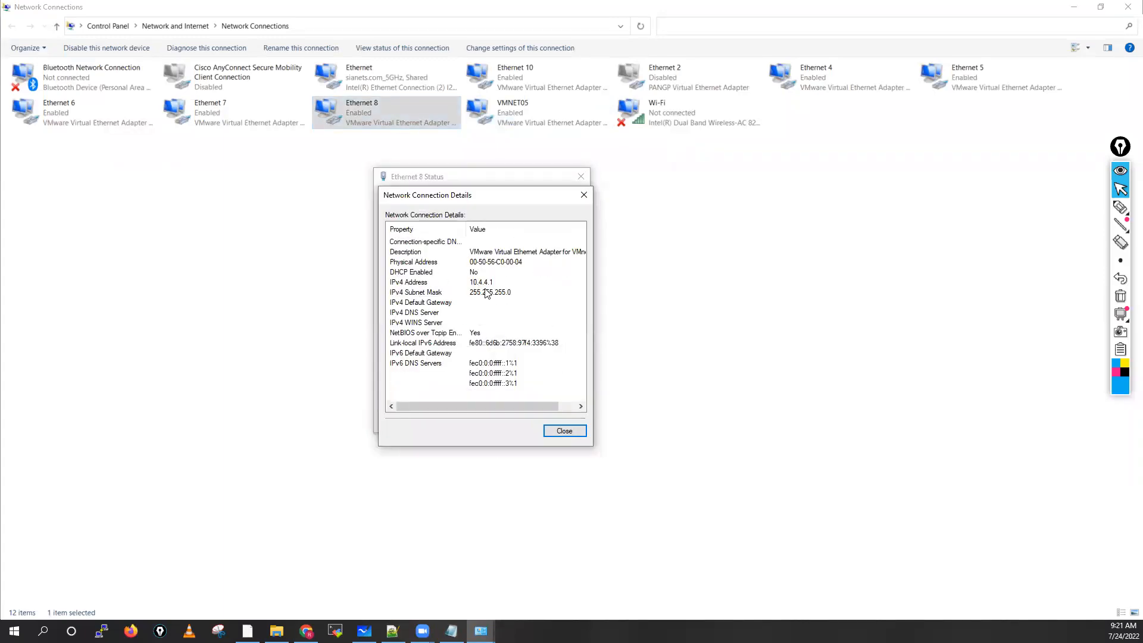
left_click(571, 431)
left_click(561, 423)
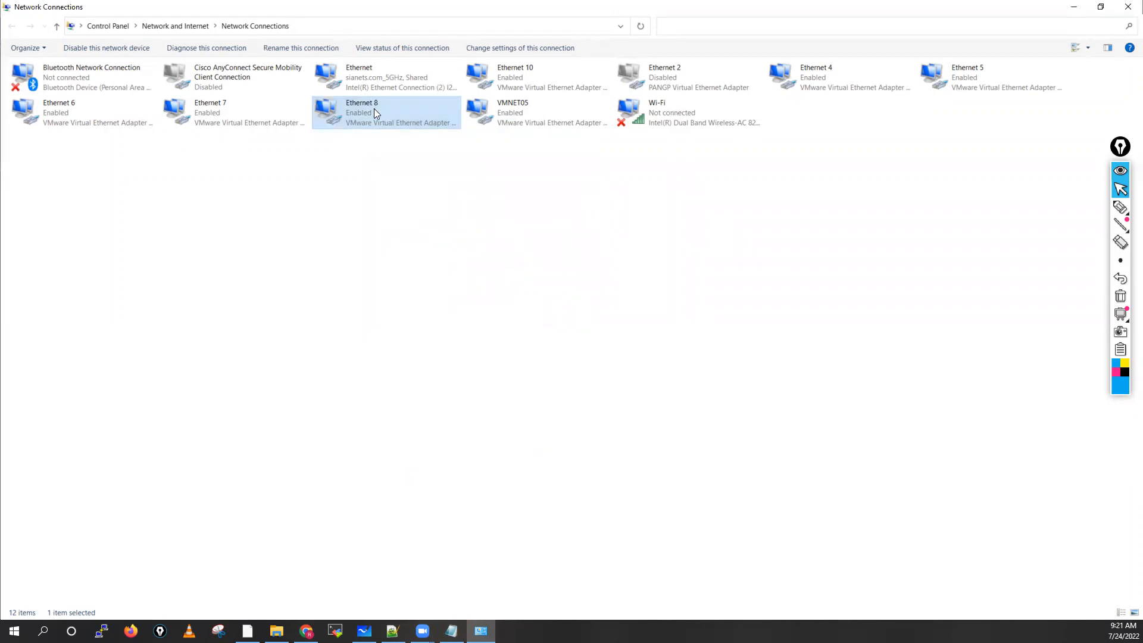
right_click(373, 109)
left_click(411, 206)
type("VMENT0")
left_click(393, 104)
type("E")
key("BackSpace")
type("4")
left_click_drag(407, 103, 371, 107)
key("ctrl+c")
key("Return")
Step: Check the connection details of the Ethernet 7 adapter and rename it as VMNET03
left_click(227, 119)
double_click(225, 117)
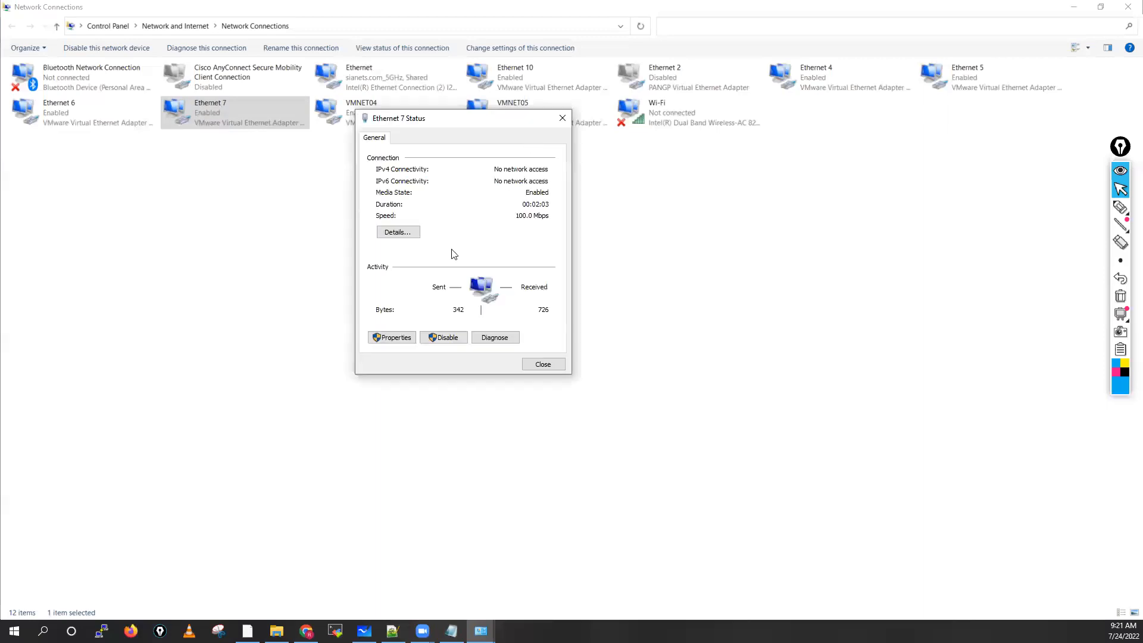
left_click(396, 231)
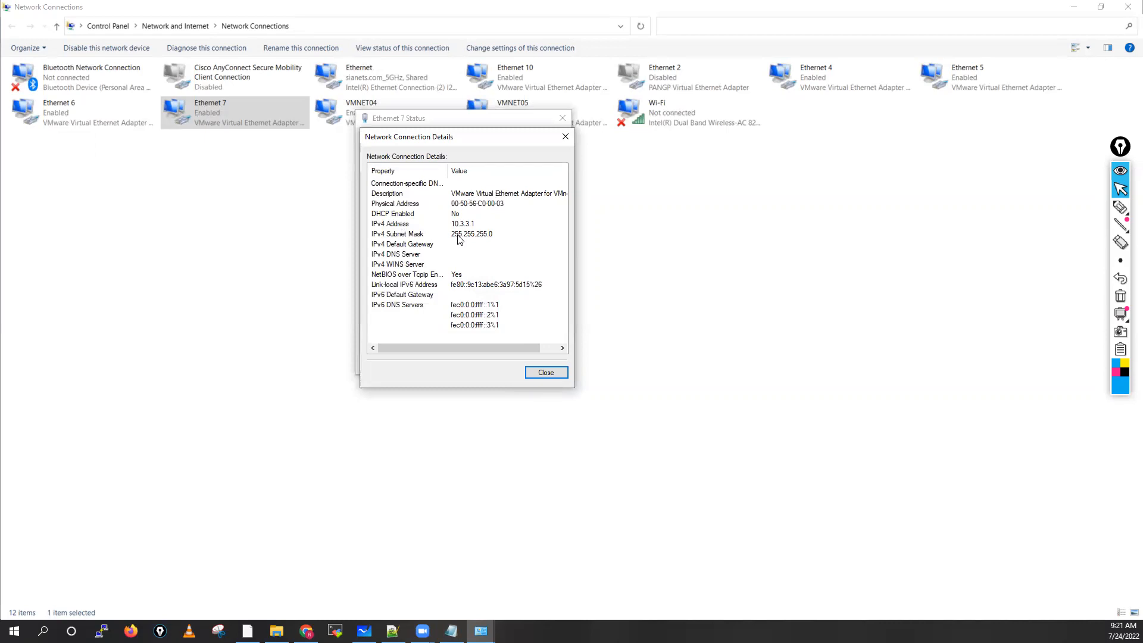
left_click(545, 372)
key("Escape")
right_click(226, 104)
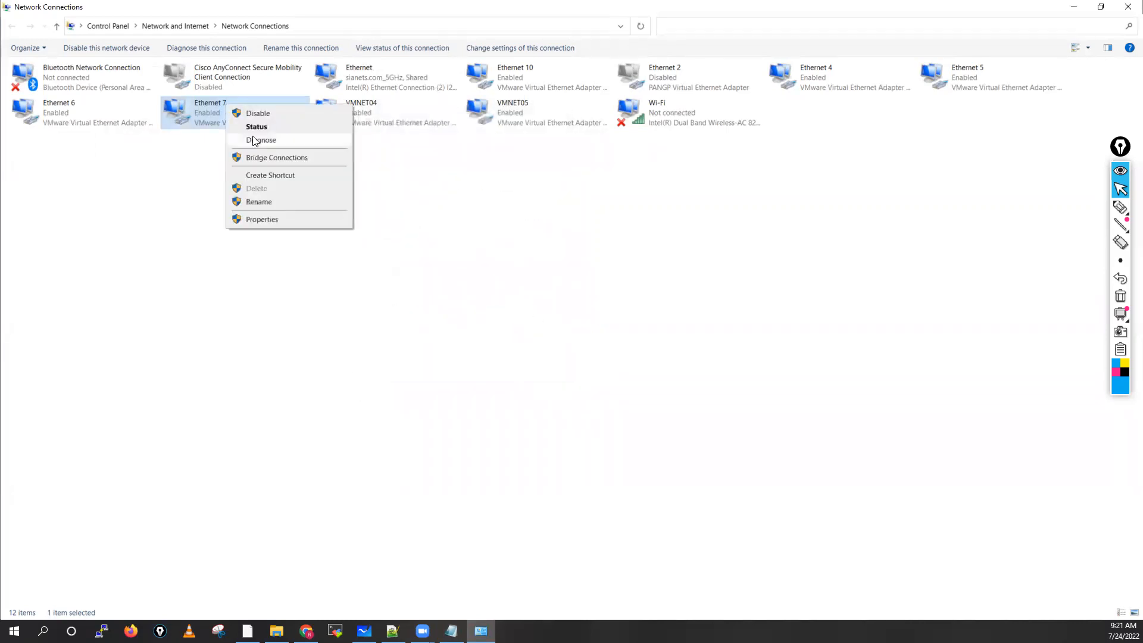
left_click(268, 202)
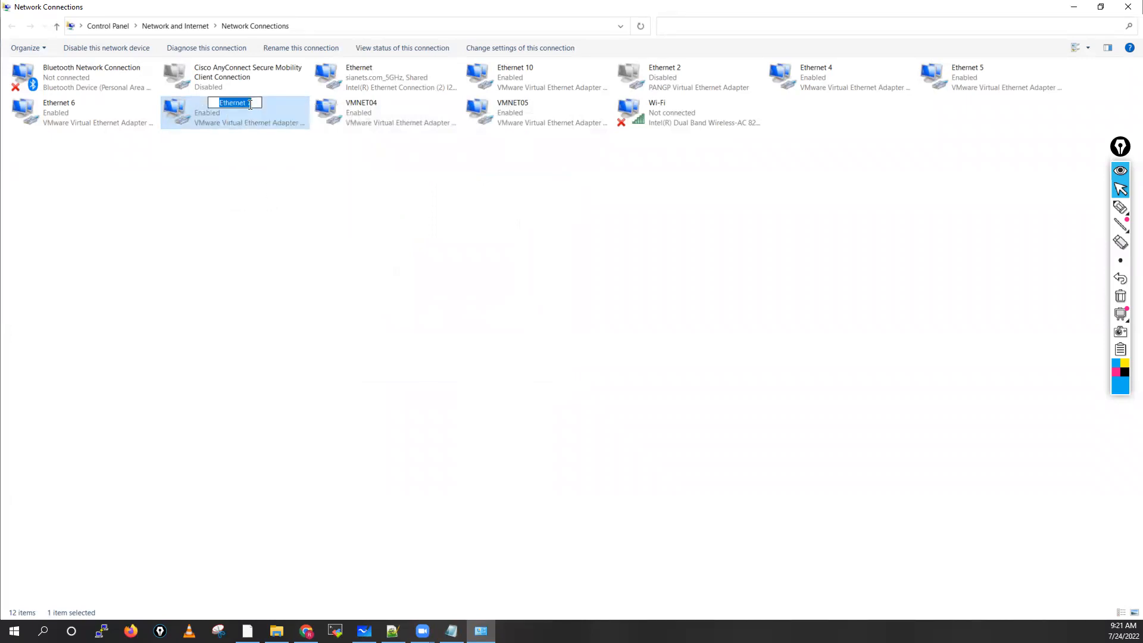
type("VMNET03")
Step: Check the connection details of the Ethernet 6 adapter and rename it as VMNET02
left_click(77, 111)
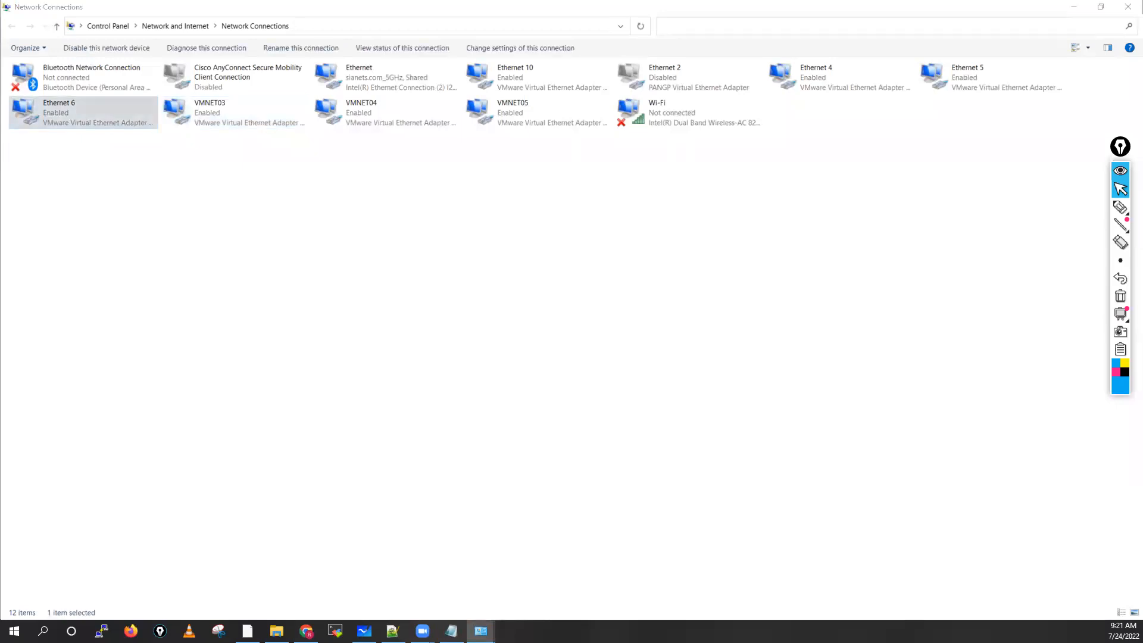
key("Return")
left_click(352, 313)
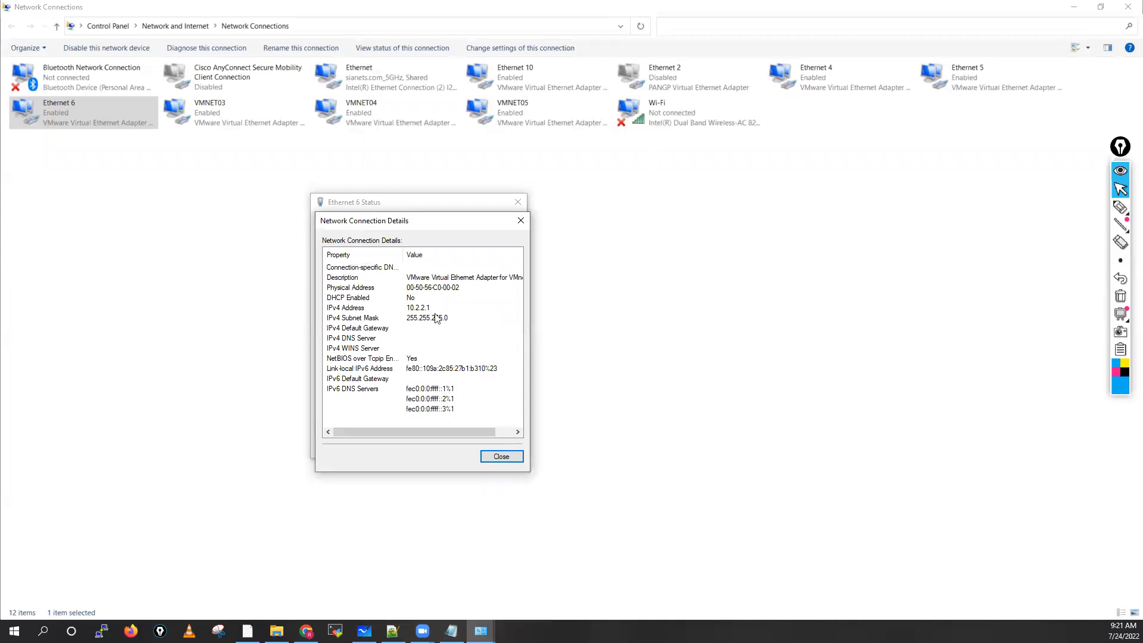
left_click(501, 456)
left_click(503, 447)
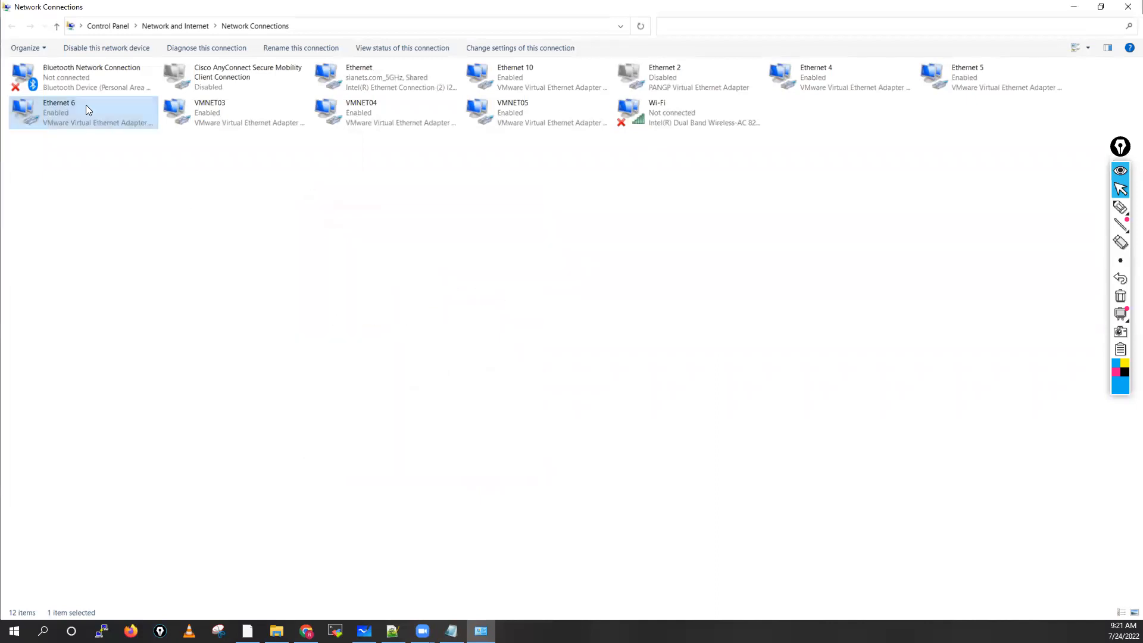
right_click(86, 105)
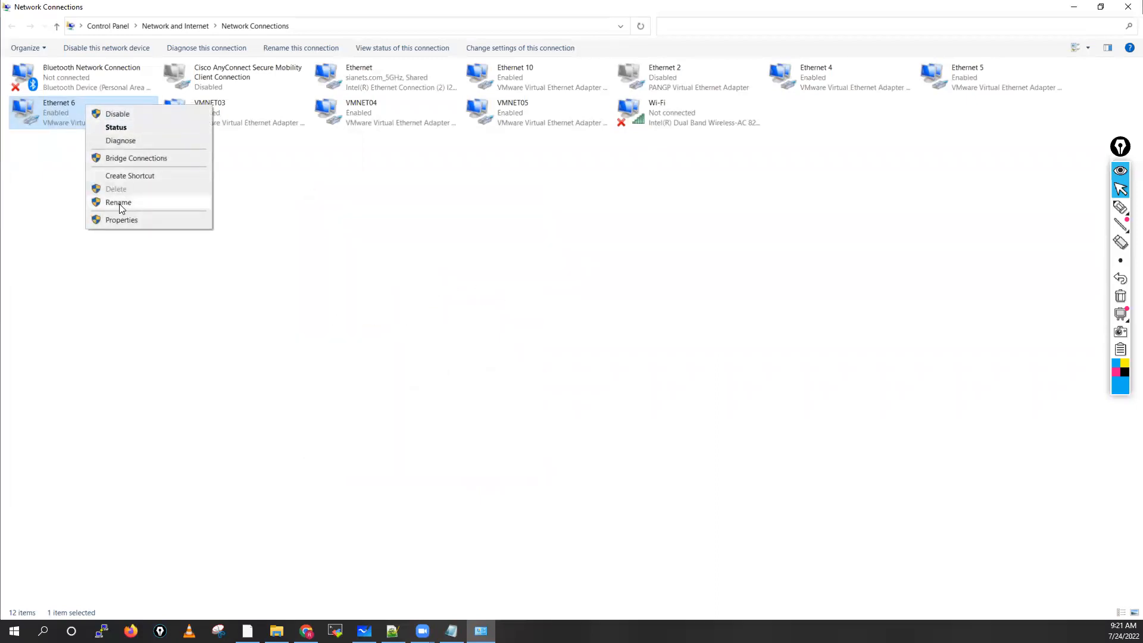
left_click(119, 202)
key("ctrl+v")
key("BackSpace")
type("2")
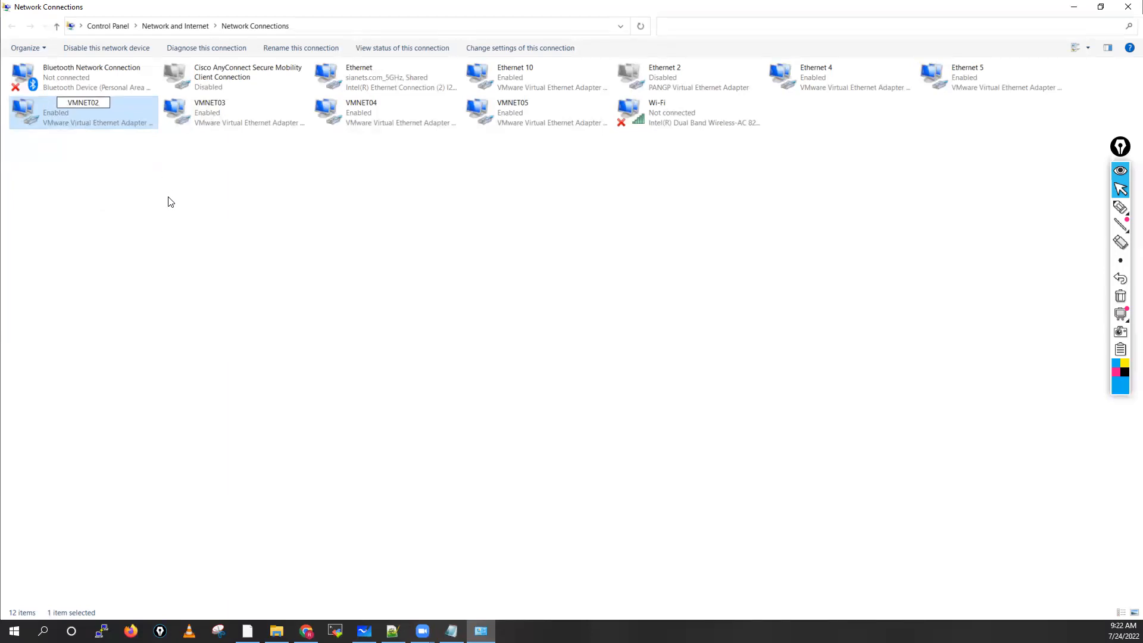
left_click(189, 208)
Step: Check the connection details of the Ethernet 5 adapter and rename it as VMNET08
left_click(971, 80)
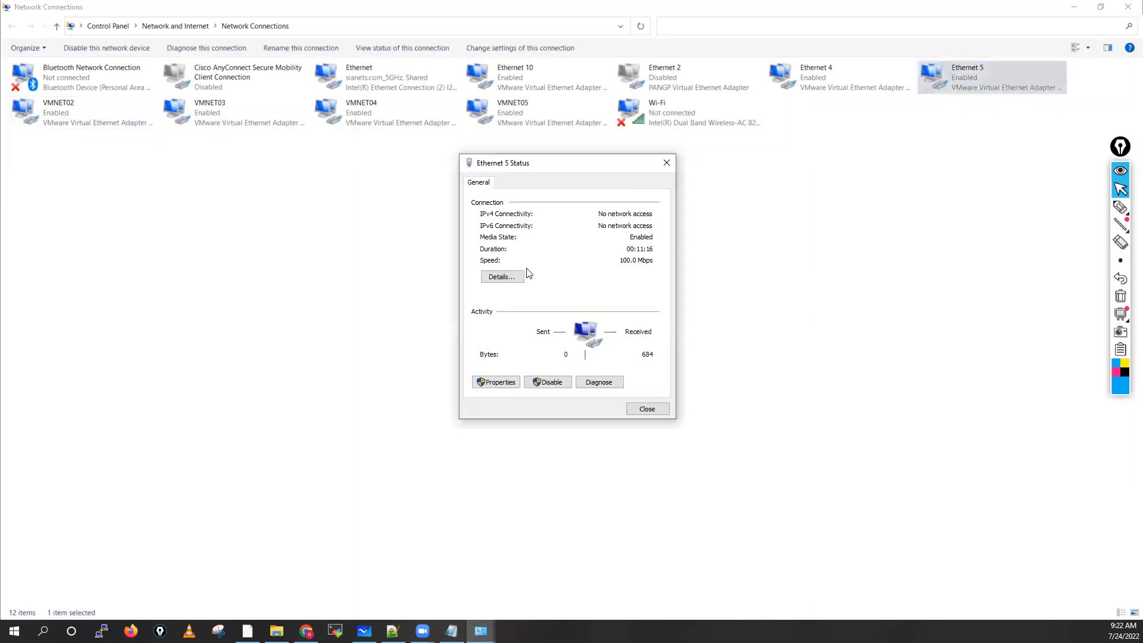
left_click(502, 277)
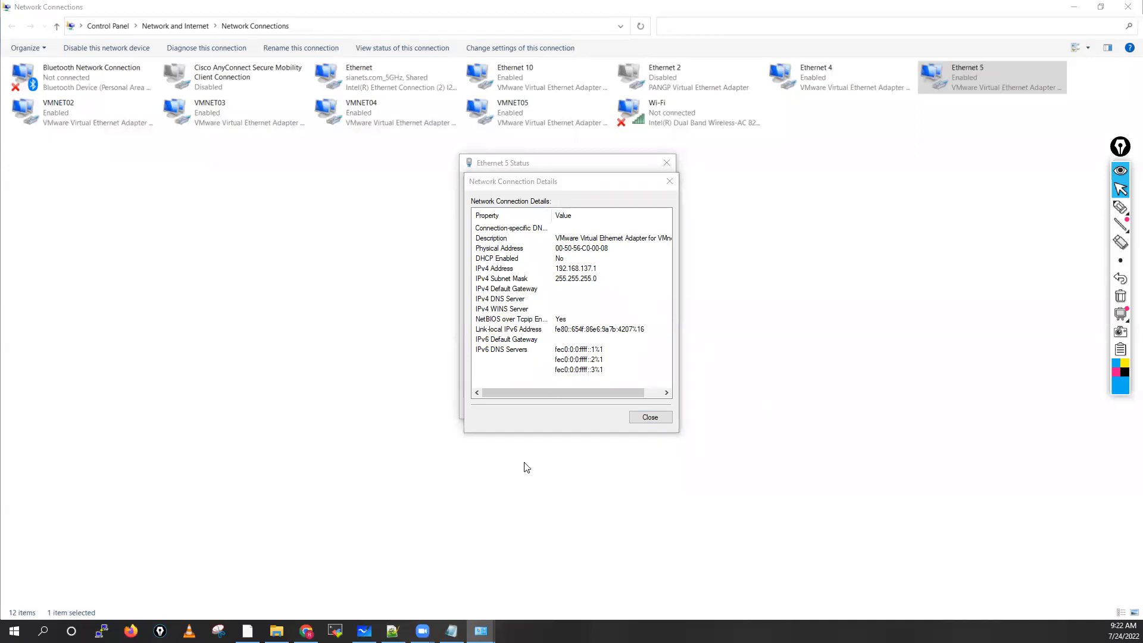
left_click(646, 418)
left_click(646, 409)
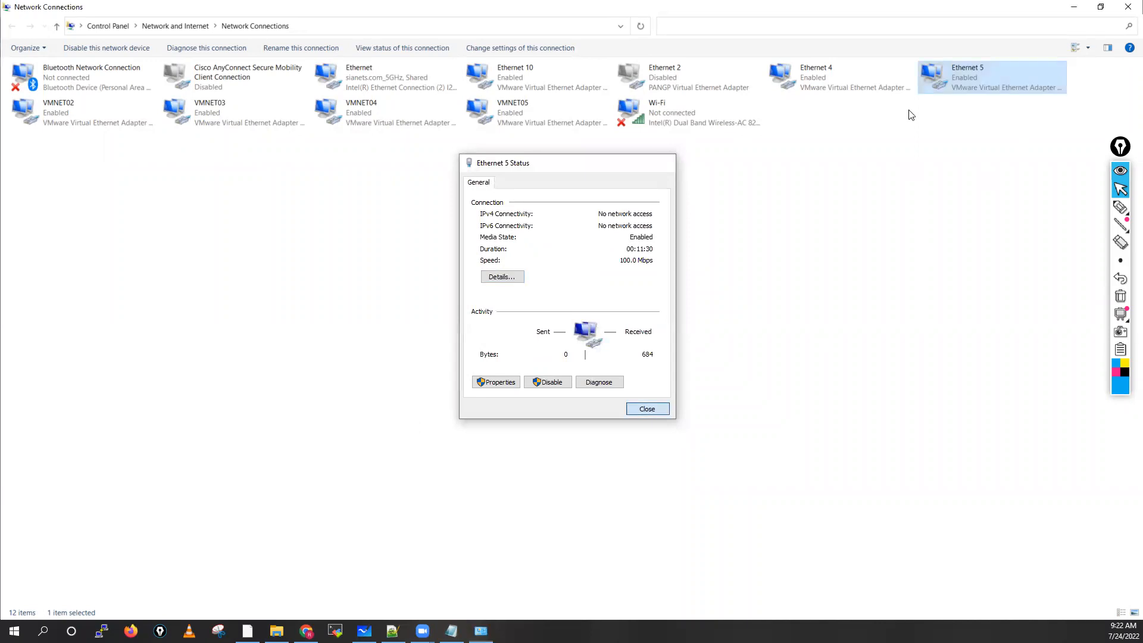
right_click(964, 77)
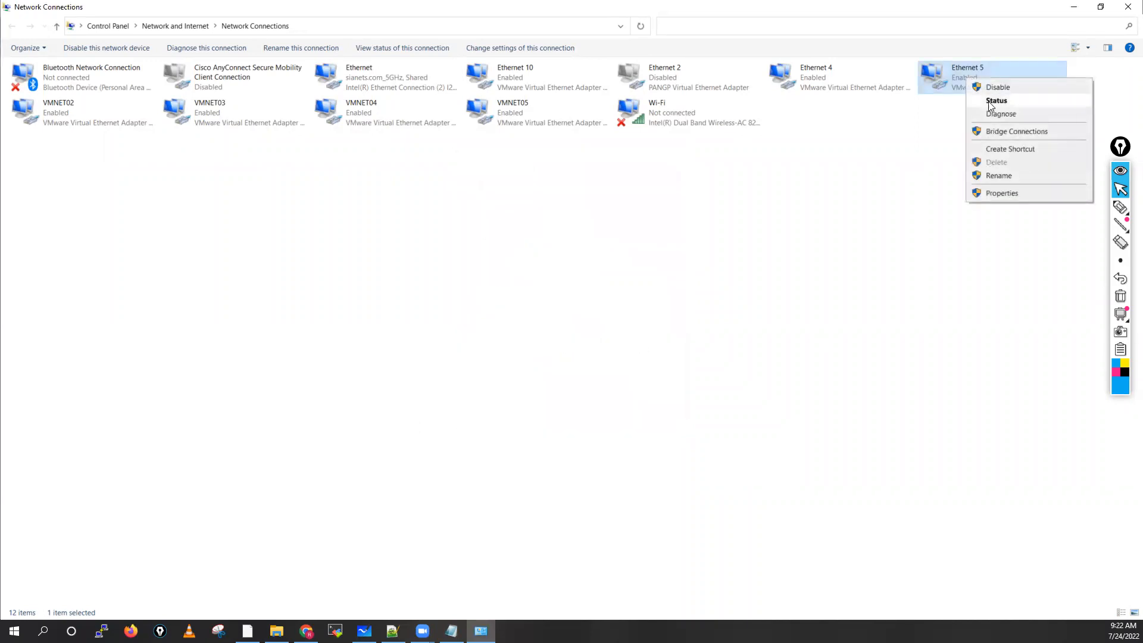
left_click(1005, 177)
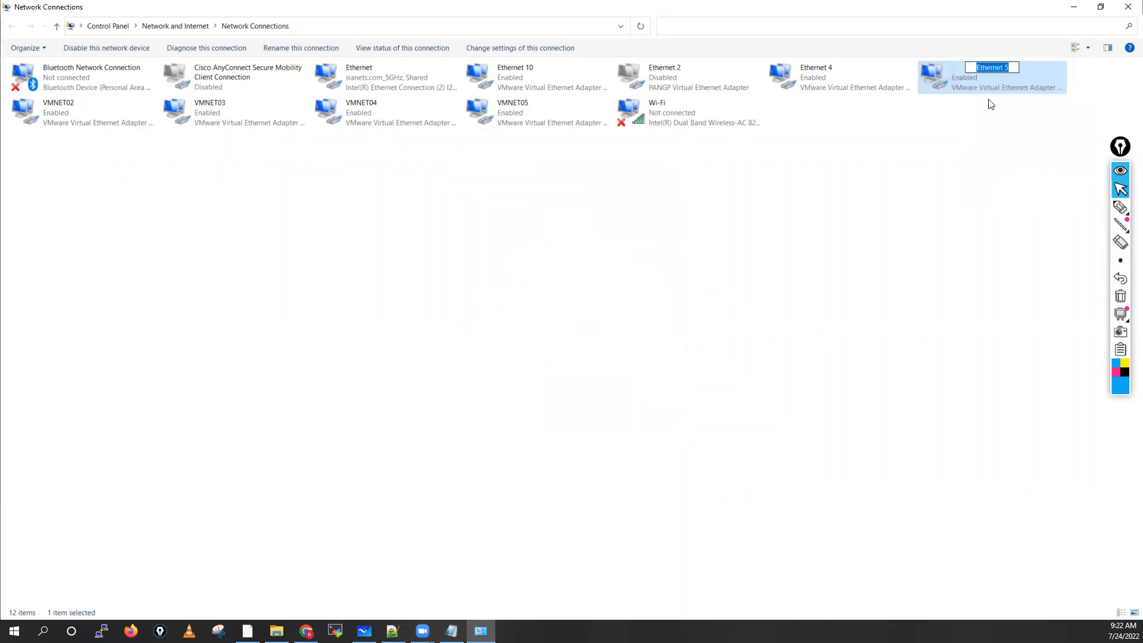
type("VMNET04")
key("BackSpace")
type("8")
left_click(973, 98)
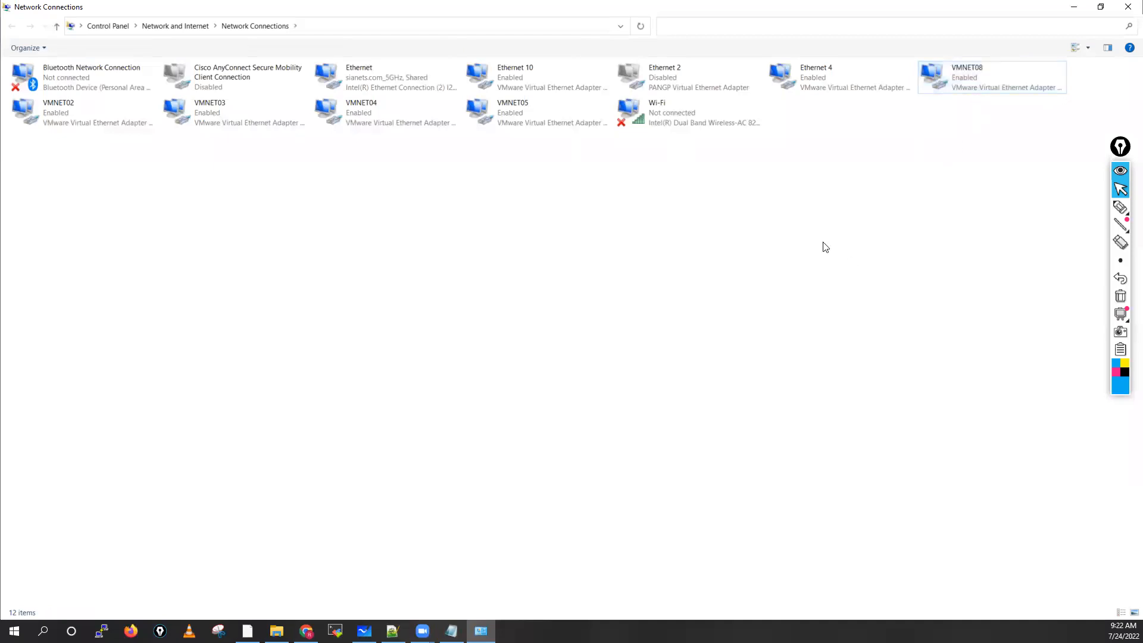
Step: Check the connection details of the Ethernet 4 adapter and rename it as VMNET01
left_click(827, 72)
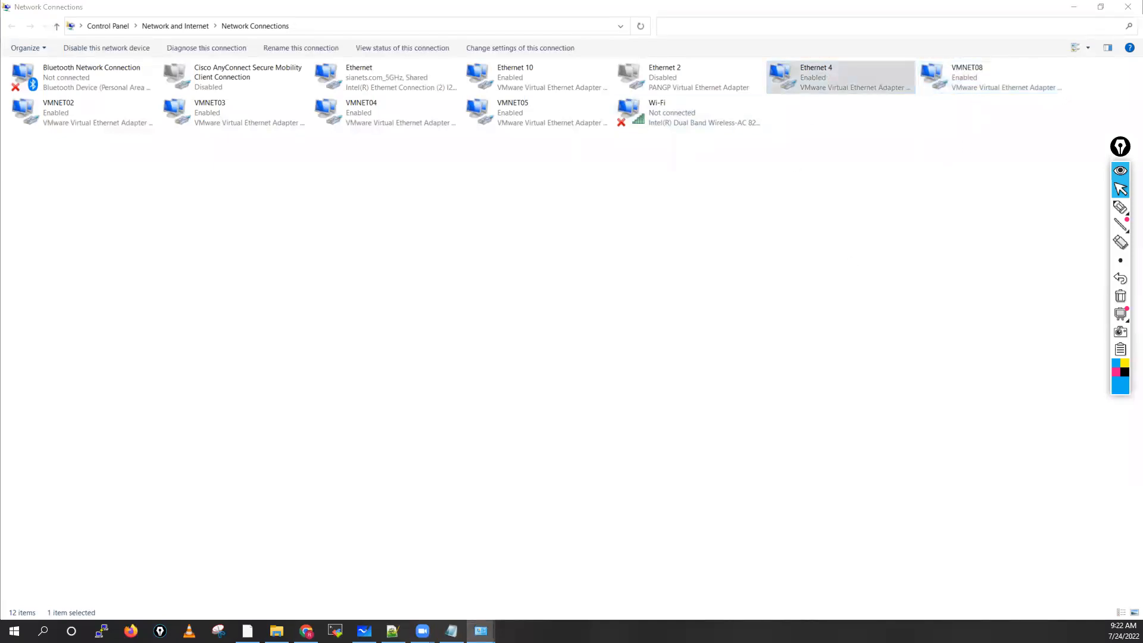
key("Return")
left_click(338, 284)
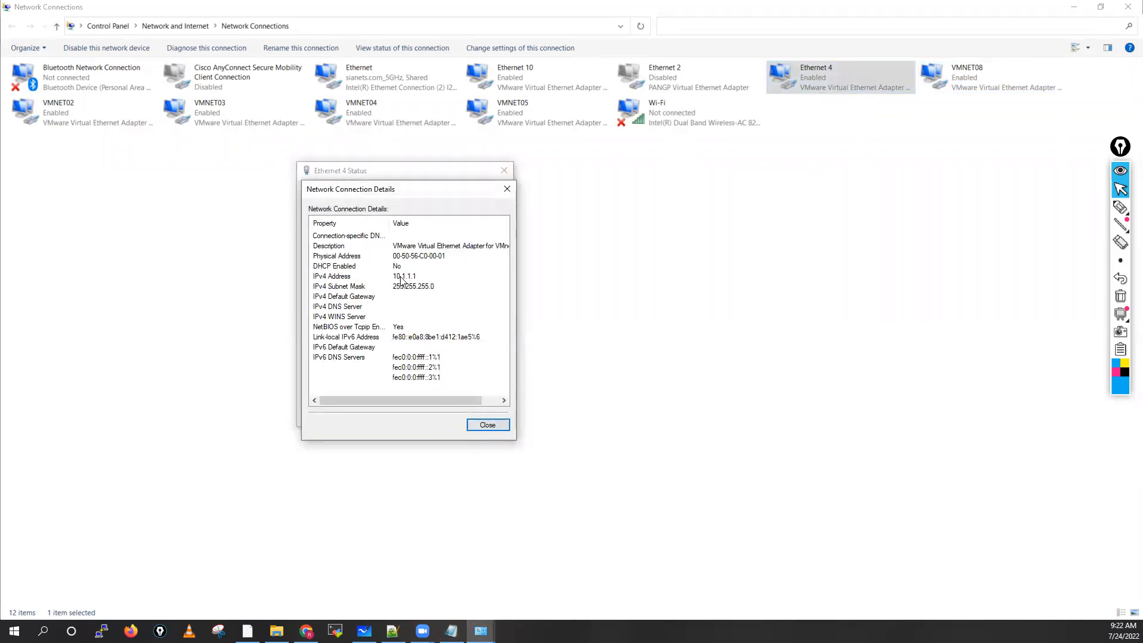
left_click(489, 425)
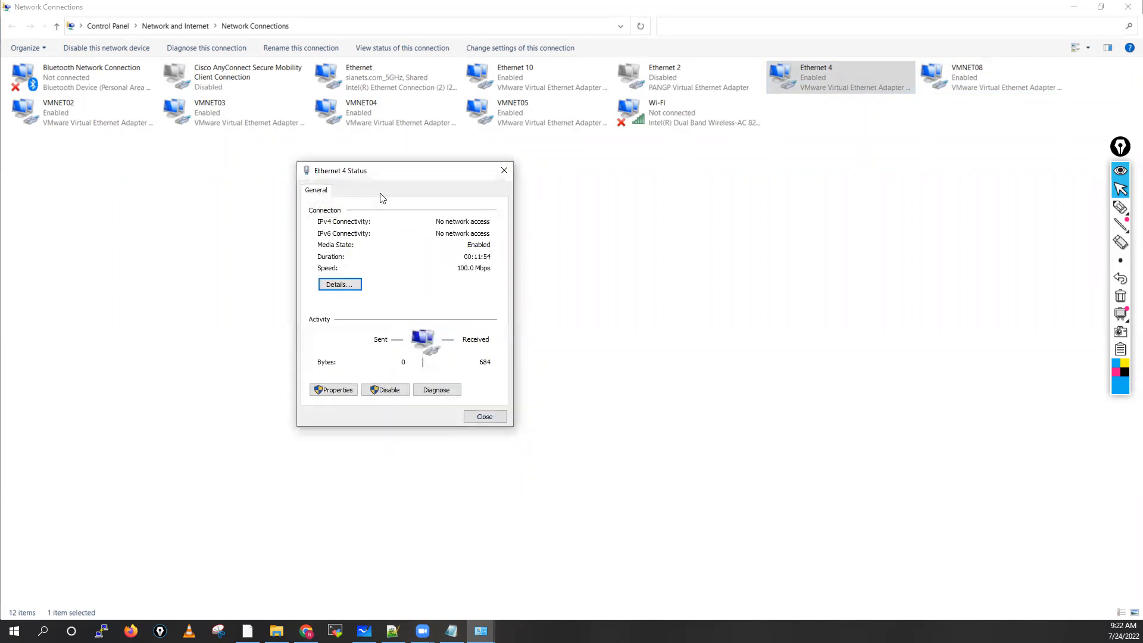
left_click_drag(398, 176, 598, 185)
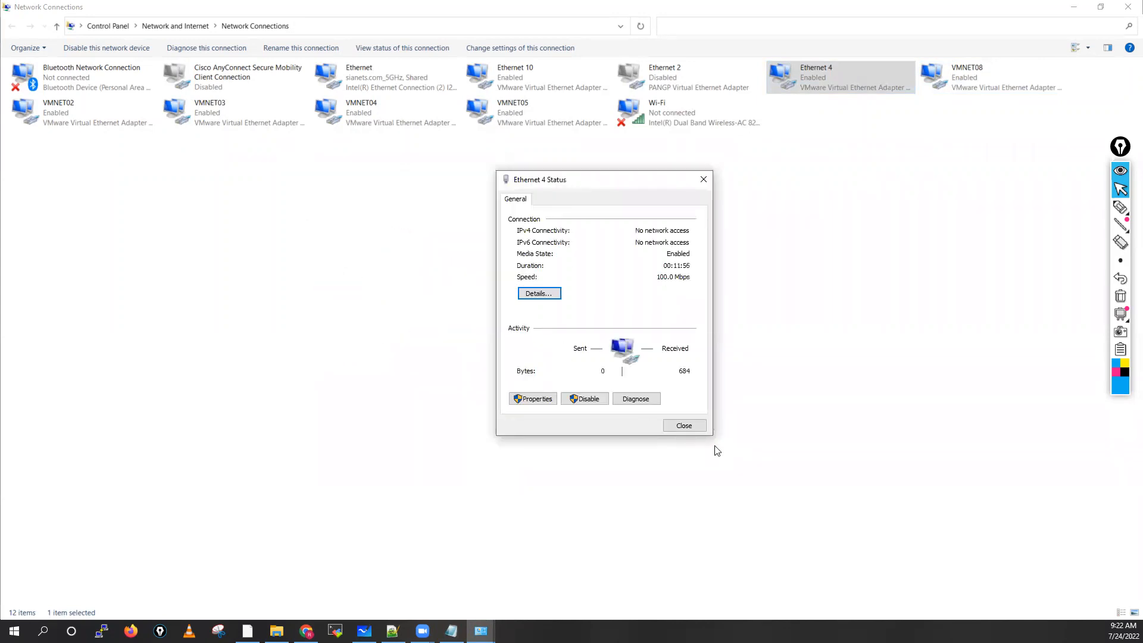
left_click(683, 425)
right_click(835, 82)
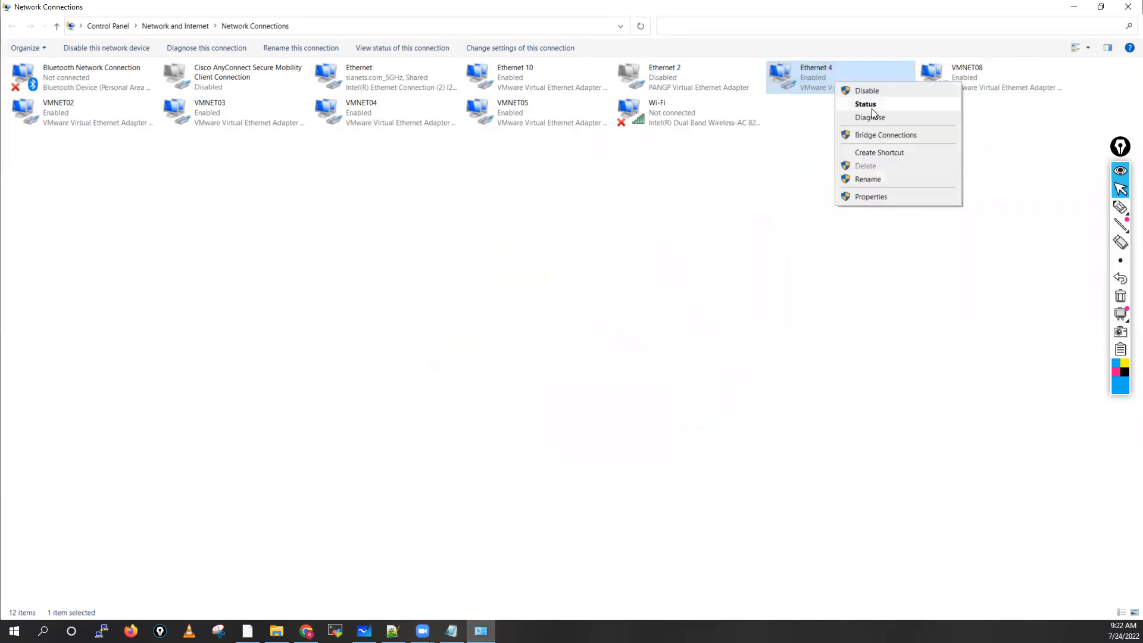
left_click(868, 179)
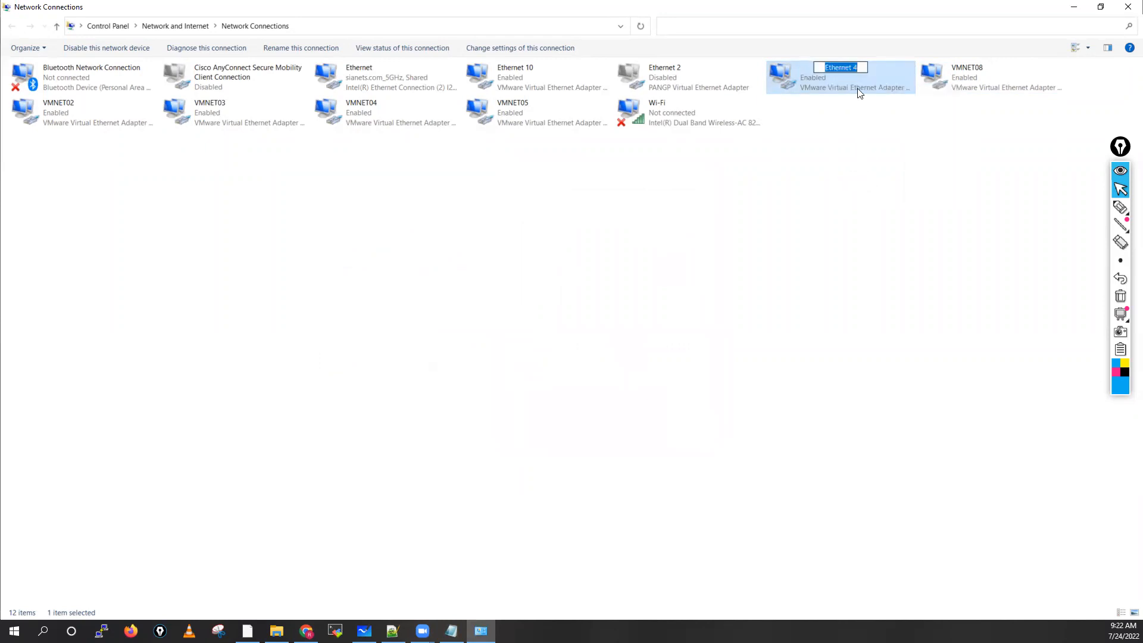
type("VMNET04")
key("BackSpace")
type("1")
left_click(708, 125)
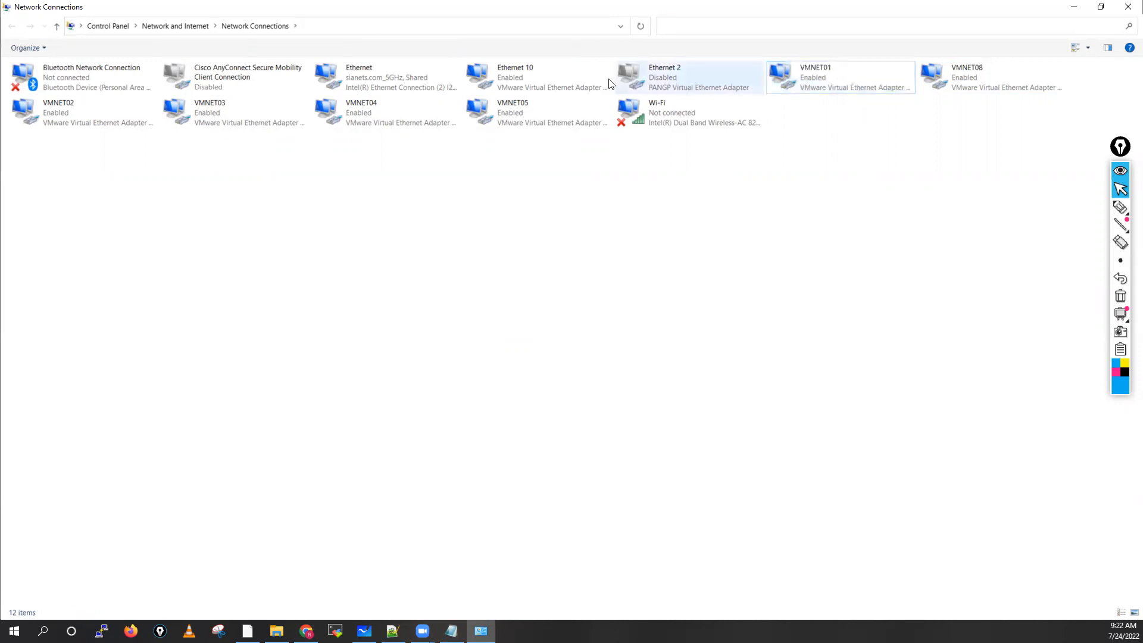
Step: Check the connection details of the Ethernet 10 adapter and rename it as VMNET06
left_click(543, 78)
double_click(543, 78)
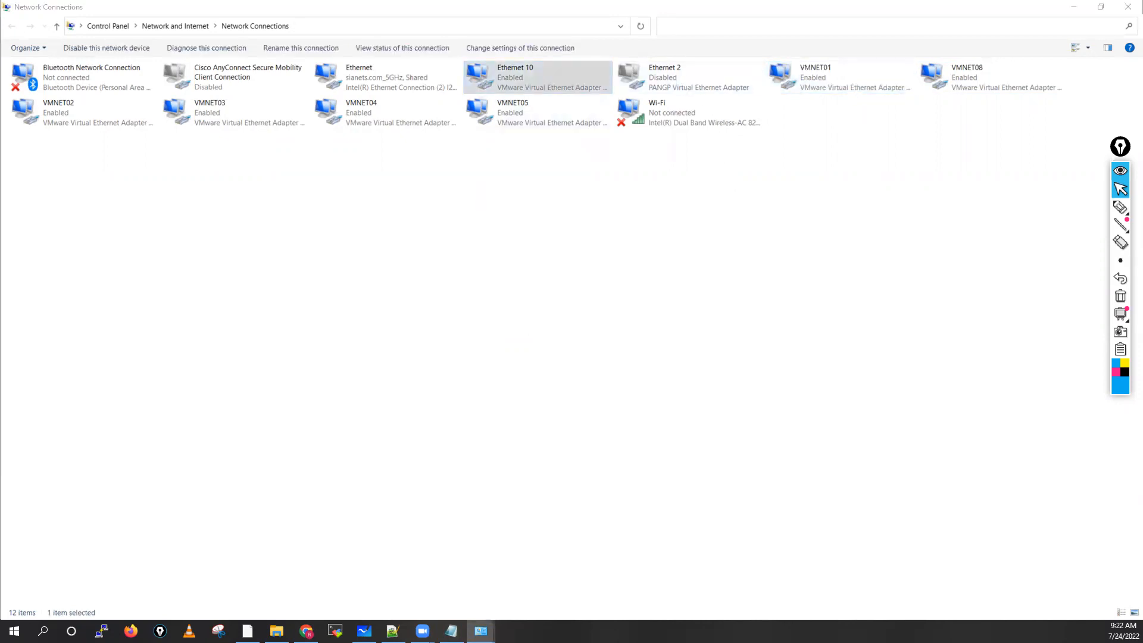
left_click(562, 243)
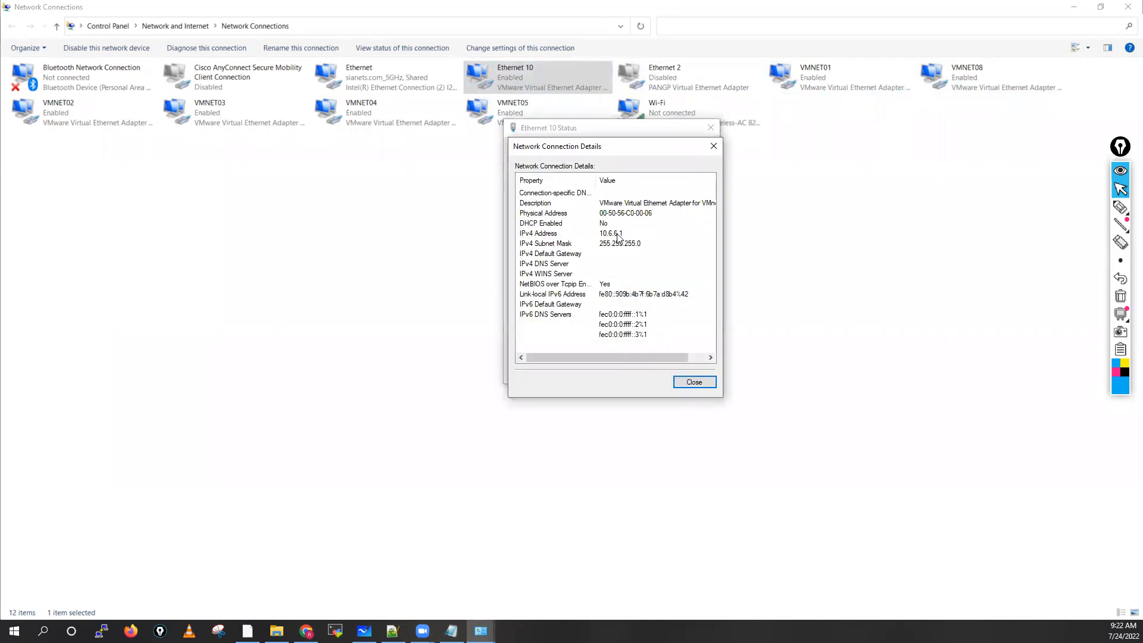
left_click(684, 382)
left_click(688, 376)
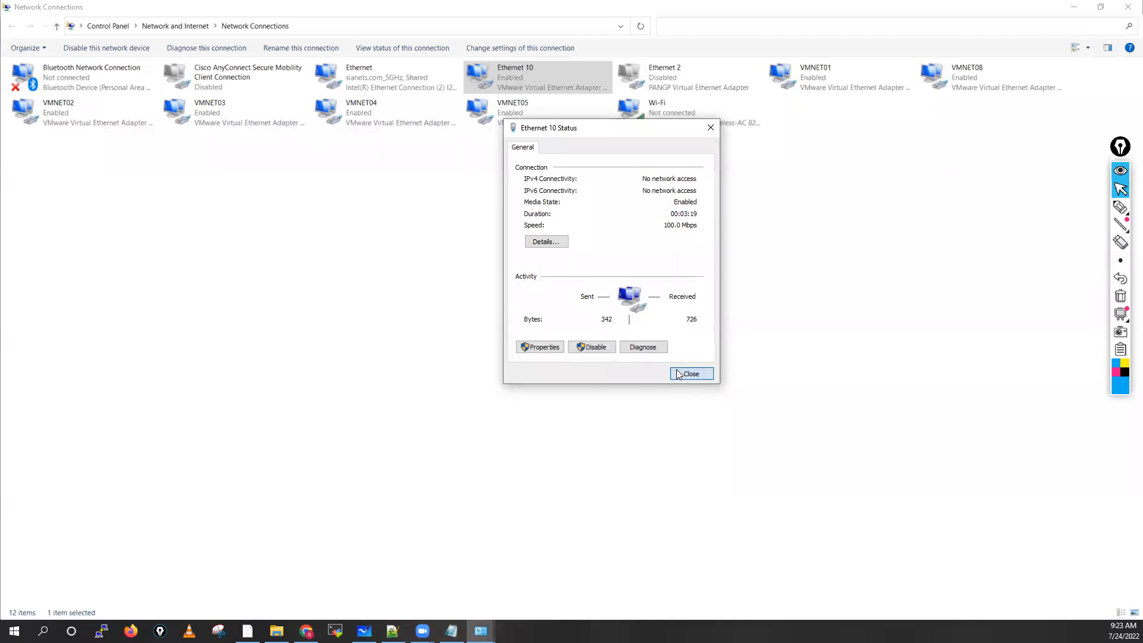
right_click(514, 76)
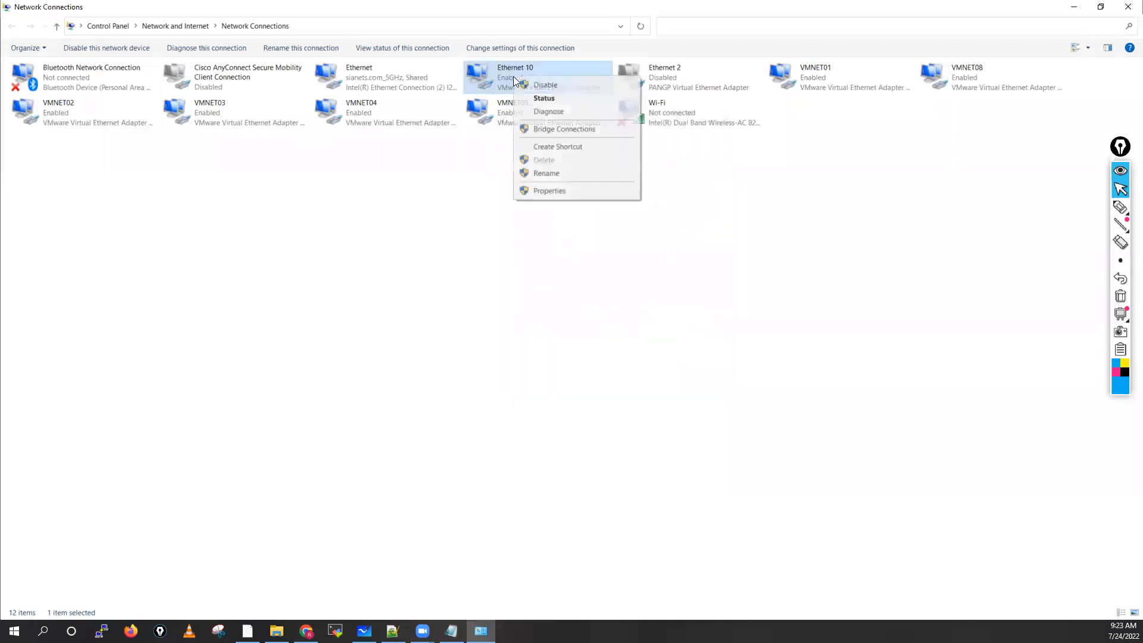
left_click(551, 174)
type("VMNET04")
key("BackSpace")
type("6")
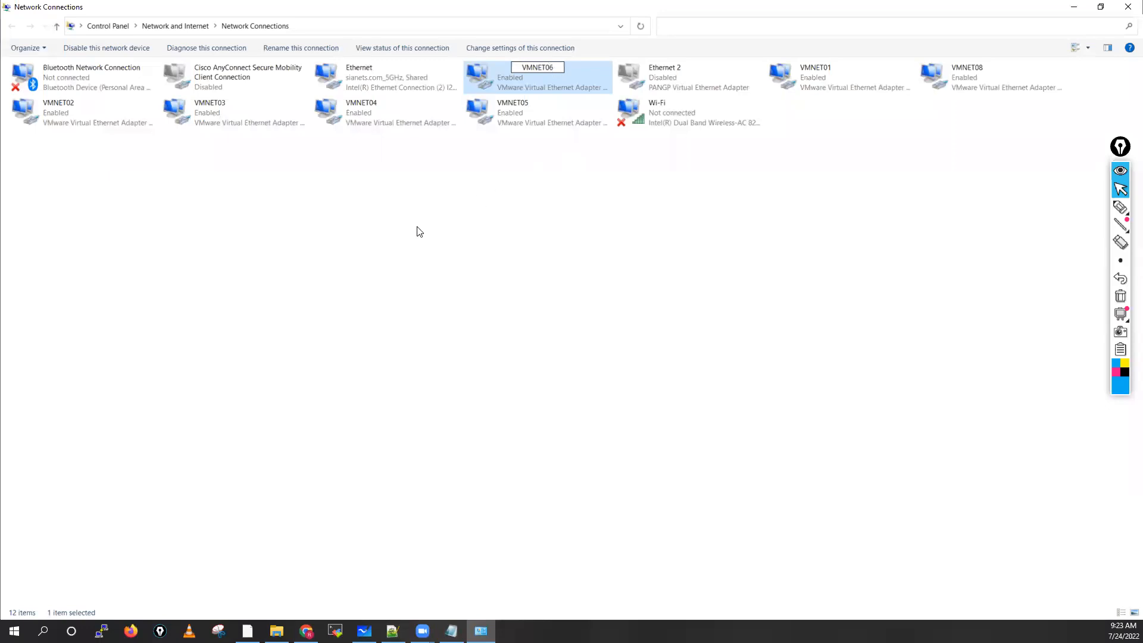
left_click(421, 232)
Step: Refresh the list of network connections and close it to return to VMware Workstation
right_click(429, 227)
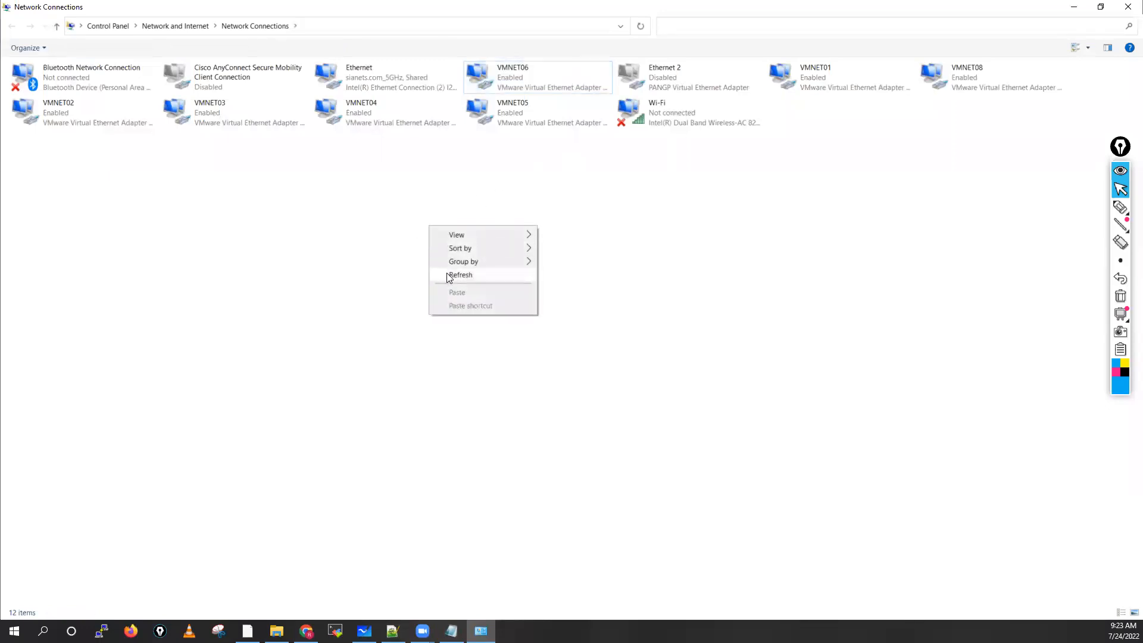
left_click(445, 273)
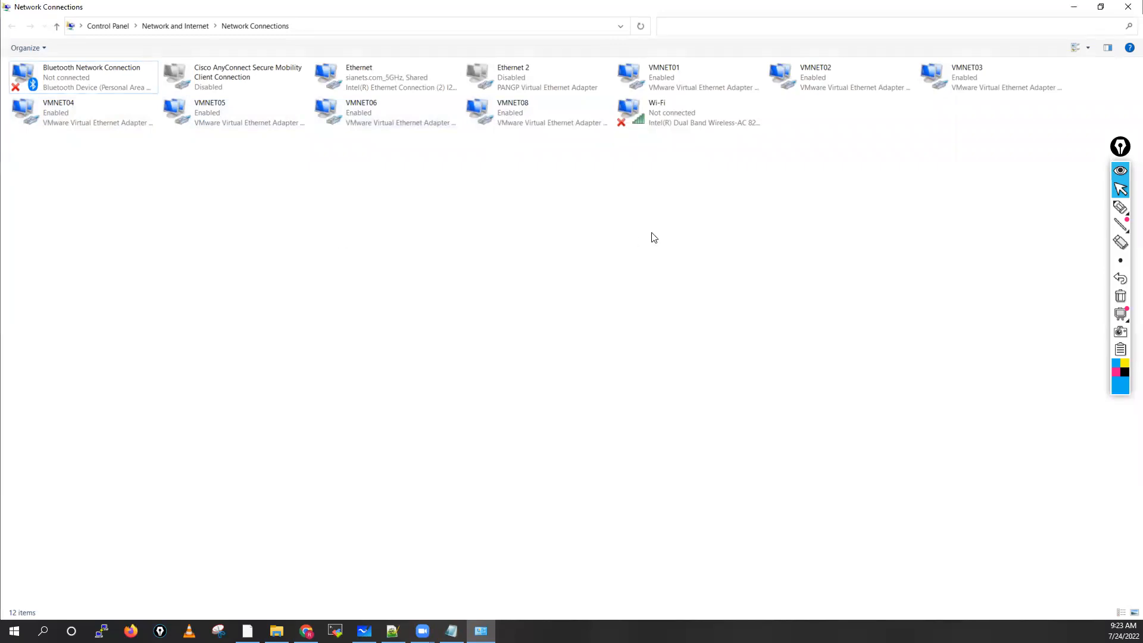
left_click(1127, 9)
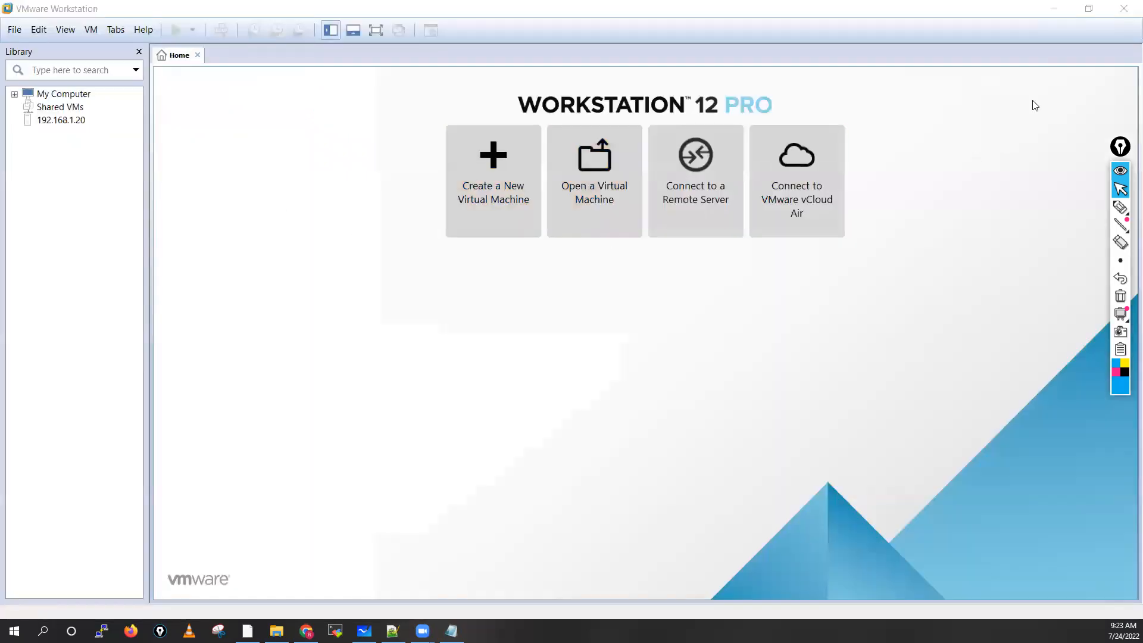